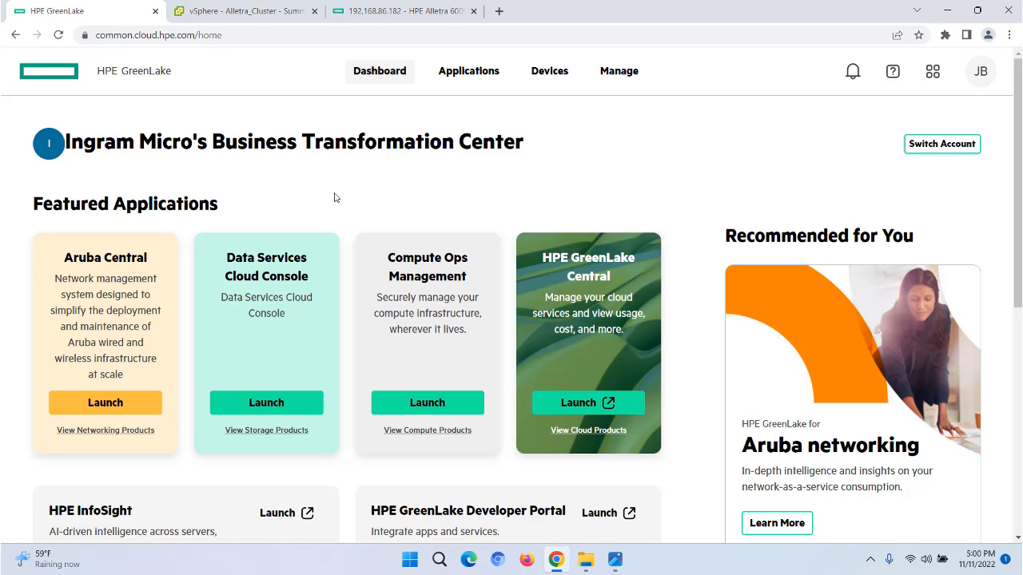
Step: Launch Backup and Recovery from the Data Services Cloud Console and review its dashboard, from inventory and protection status to protection stores
click(268, 403)
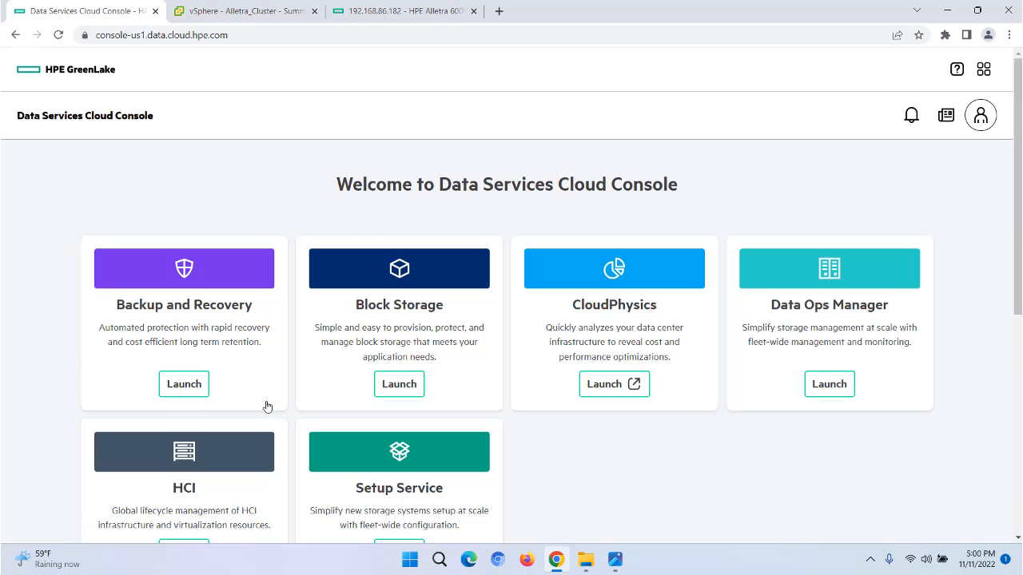
click(192, 386)
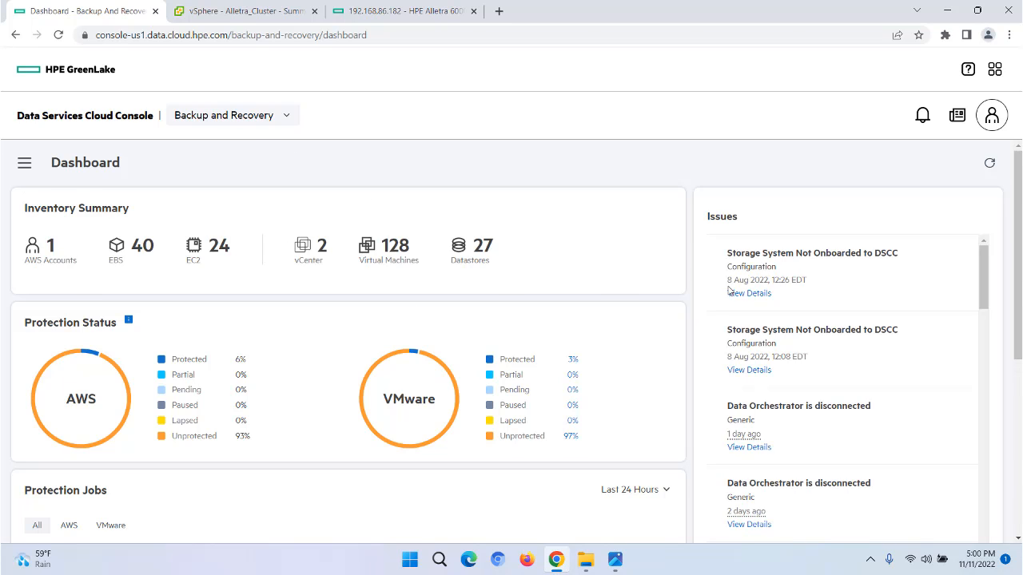
scroll(652, 234, down, 2)
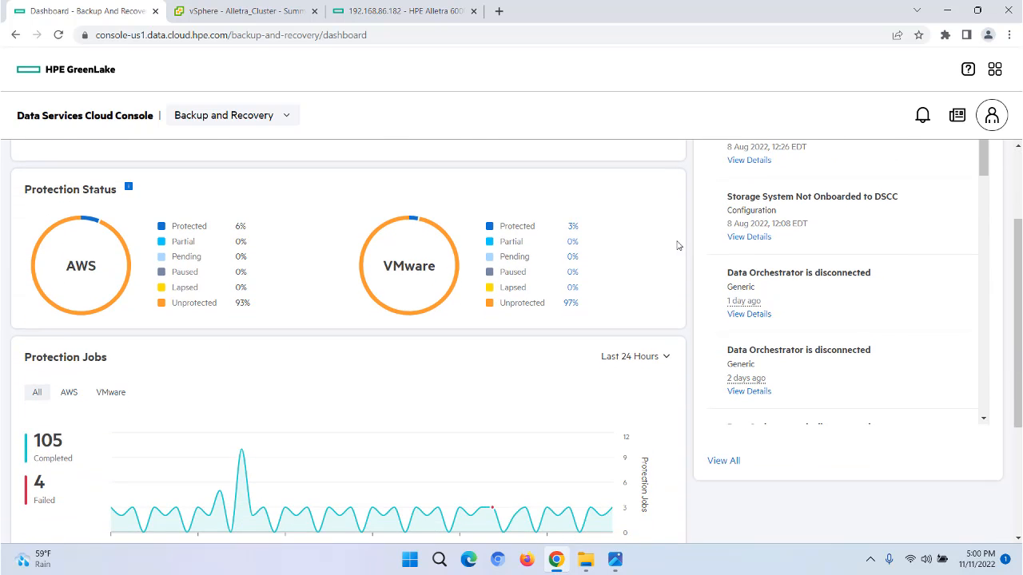
scroll(678, 245, down, 2)
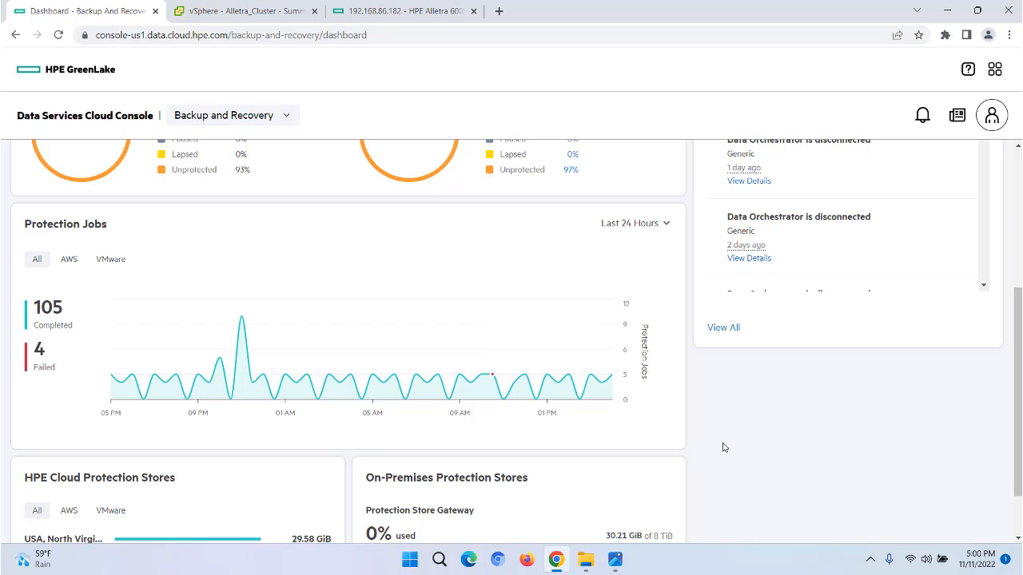
scroll(723, 448, down, 1)
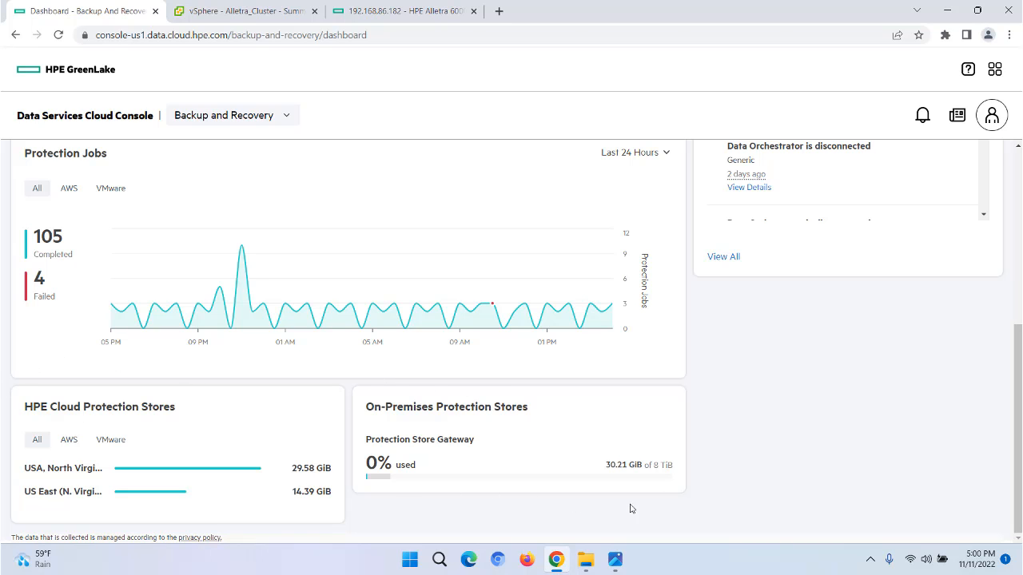
scroll(734, 466, up, 5)
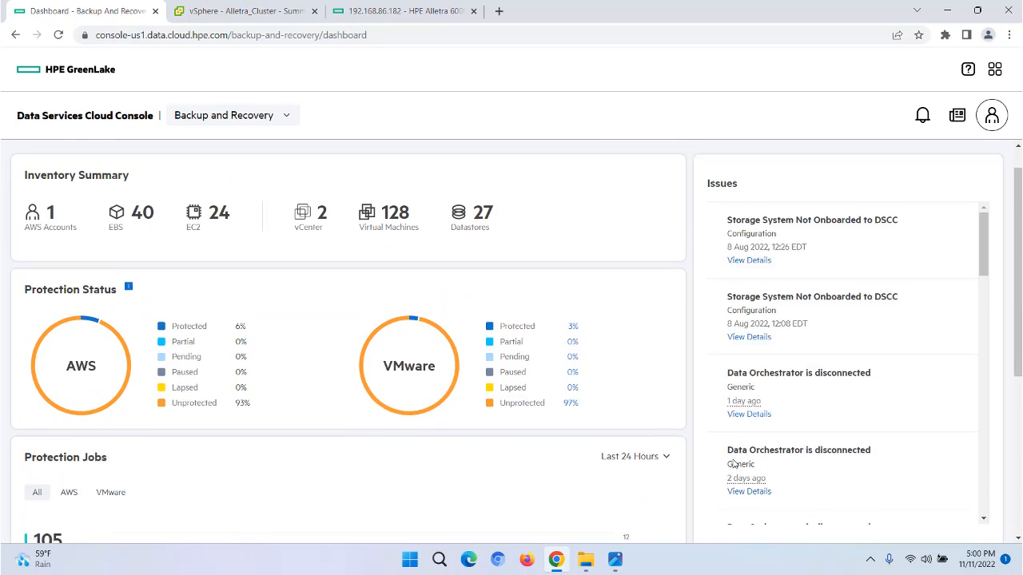
Step: Open the list of VMware virtual machines and filter it with the search term "our"
click(24, 162)
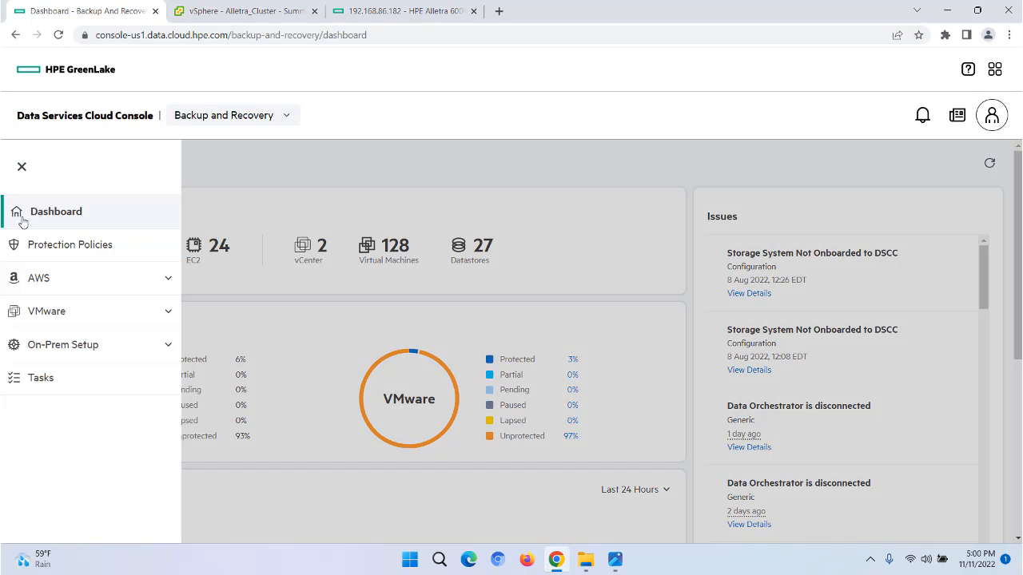
click(35, 315)
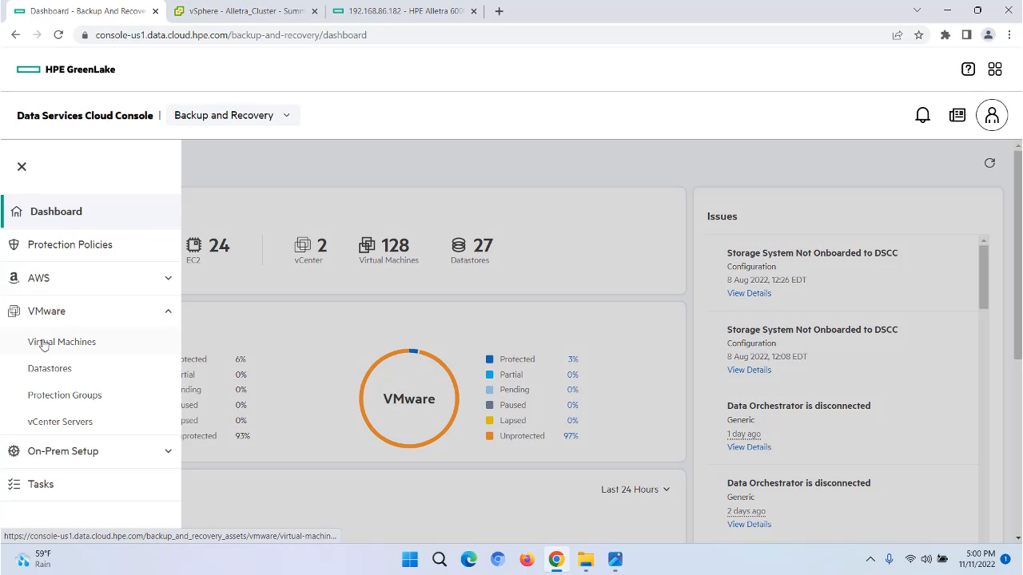
click(42, 340)
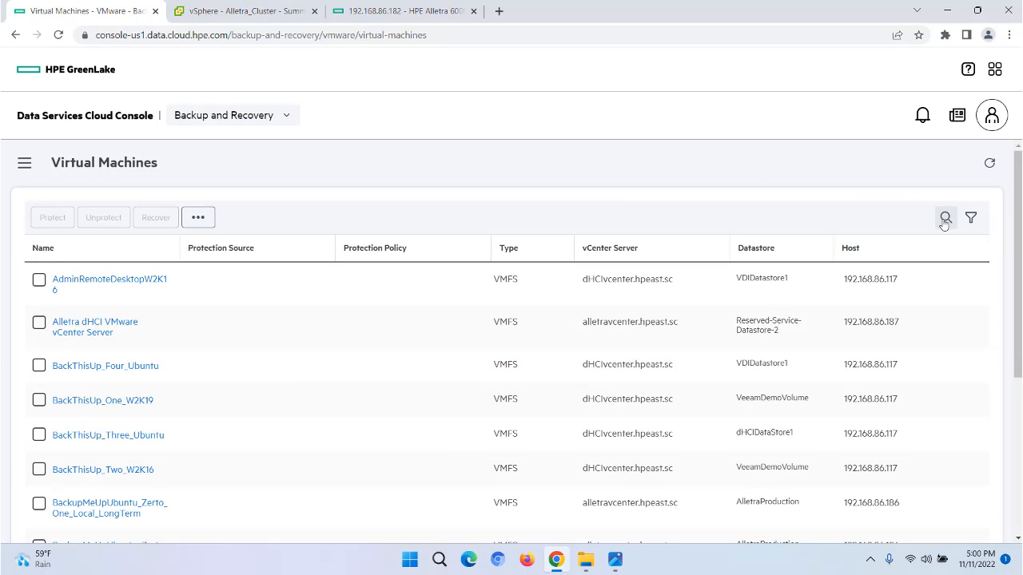
click(943, 217)
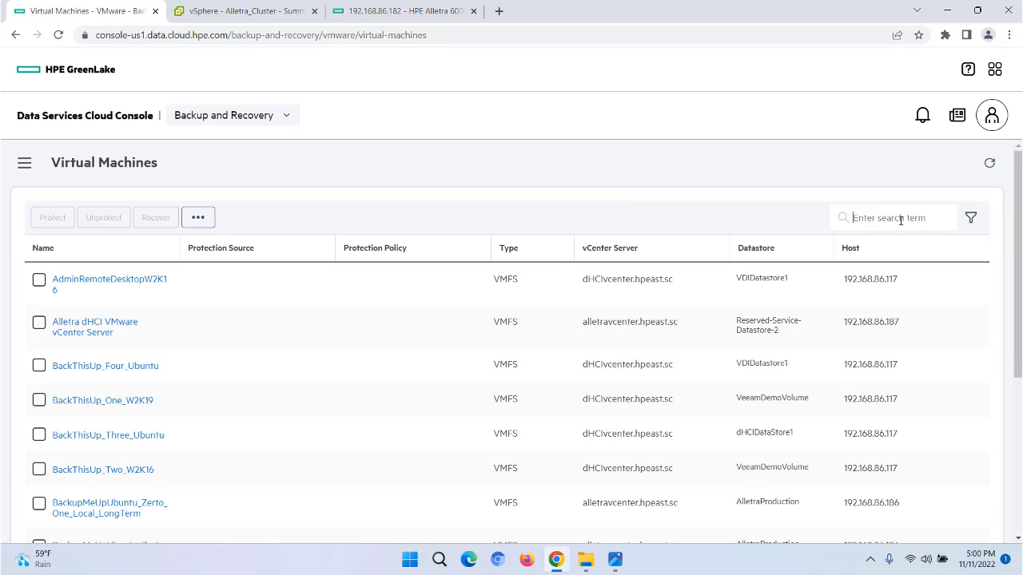
text(our)
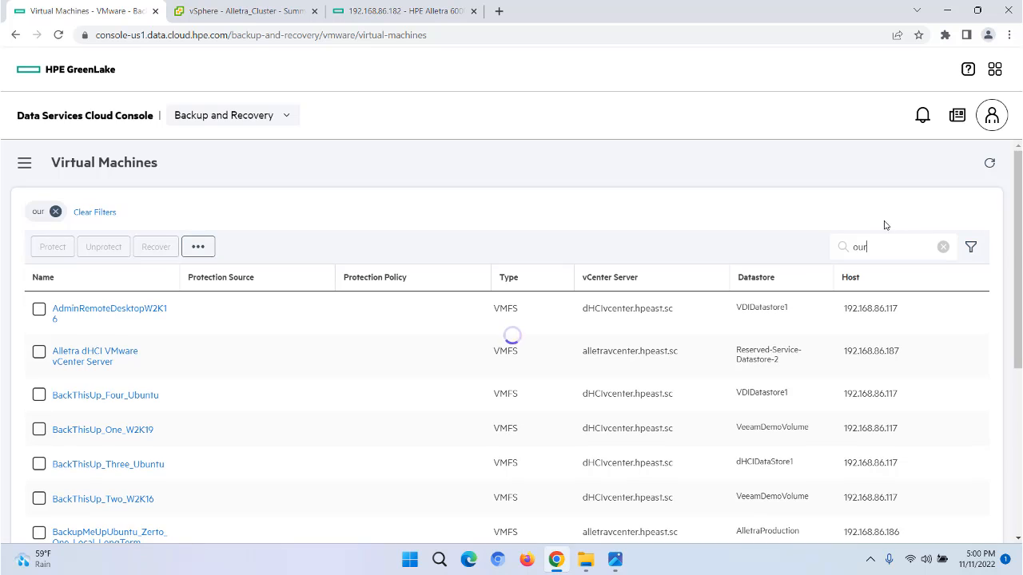
scroll(395, 392, down, 2)
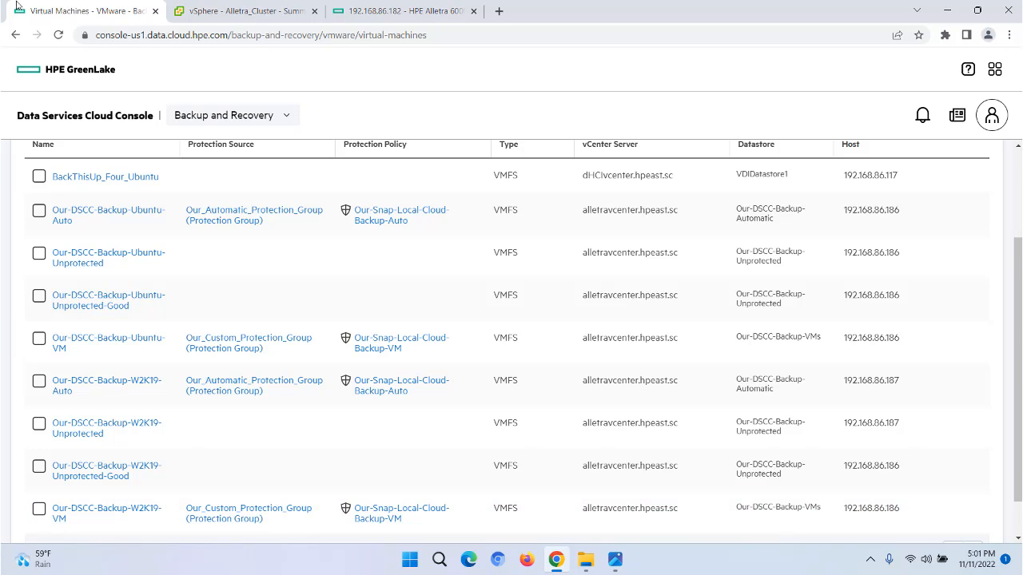
Step: Switch to the vSphere Client and launch the web console of the Our-DSCC-Backup-W2K19-VM virtual machine
click(245, 11)
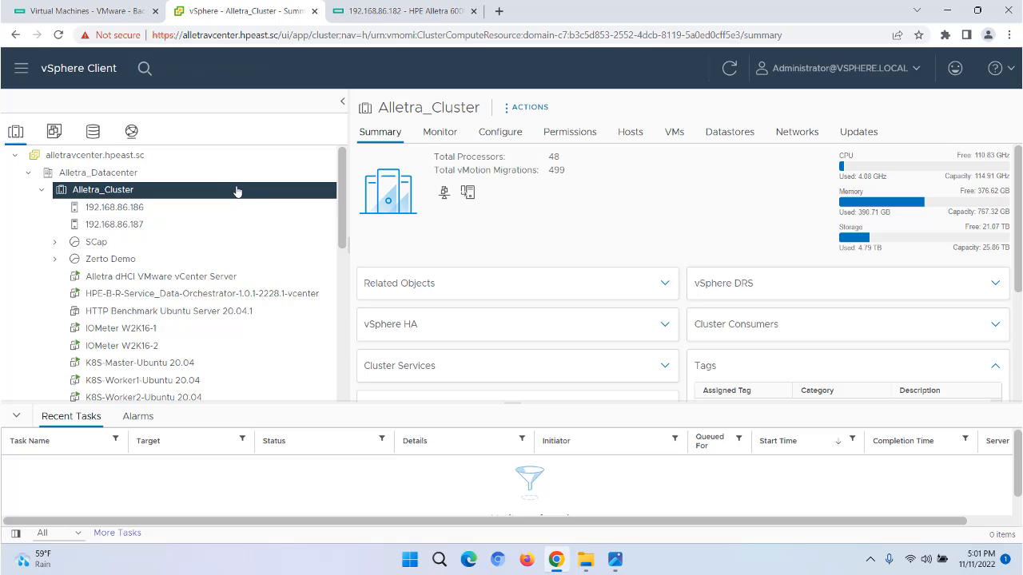
scroll(239, 205, down, 3)
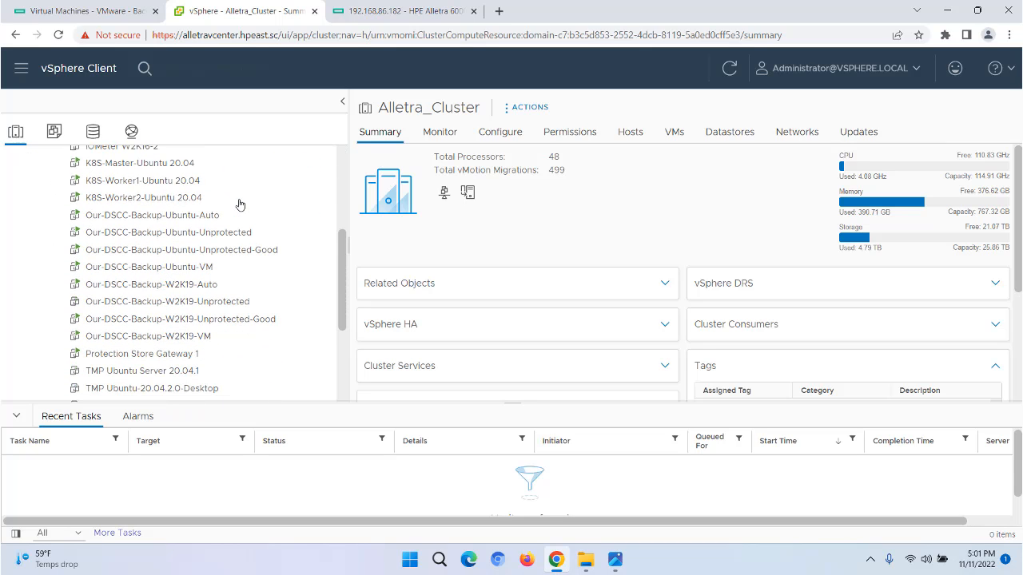
click(160, 336)
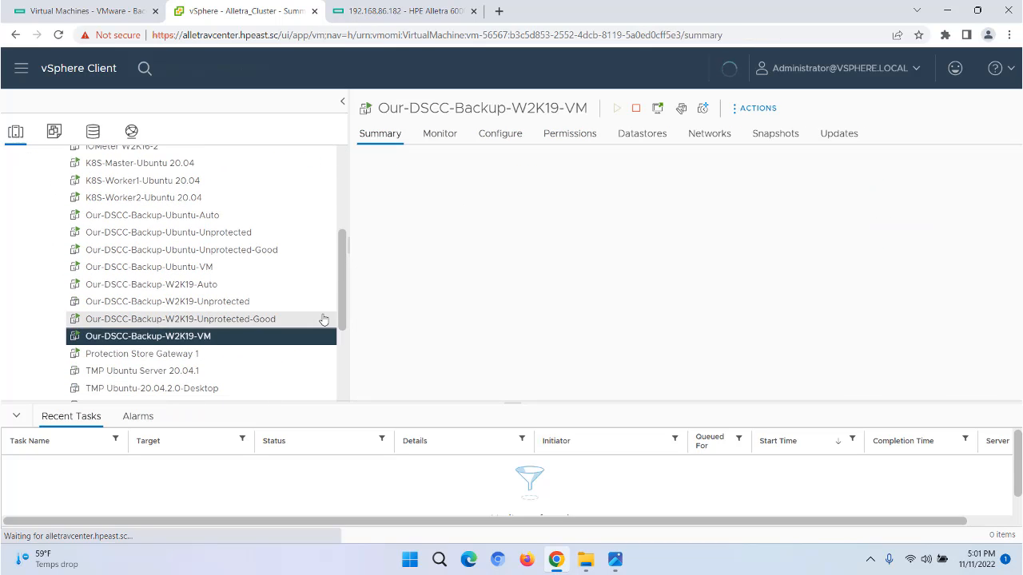
click(416, 215)
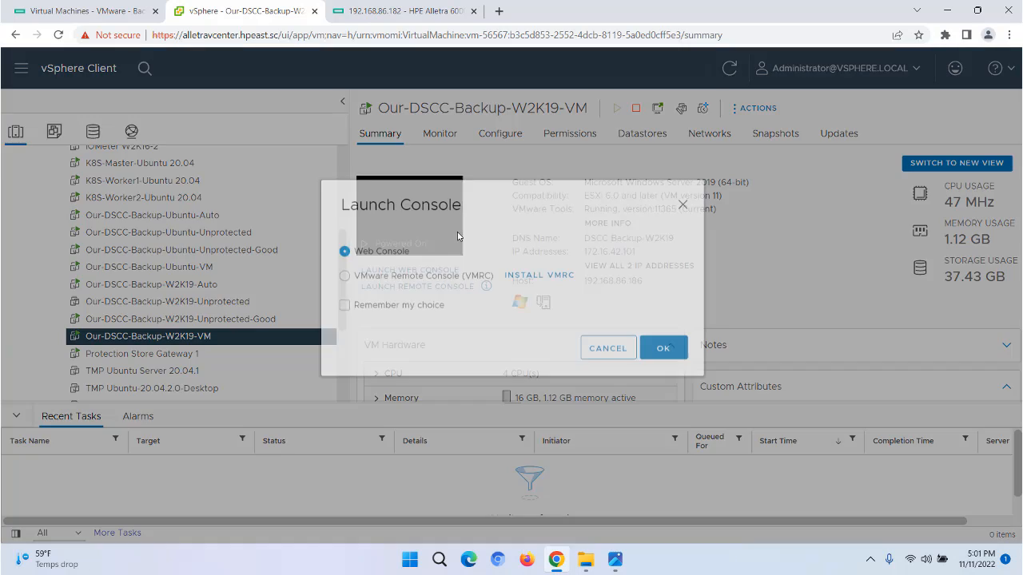
click(655, 365)
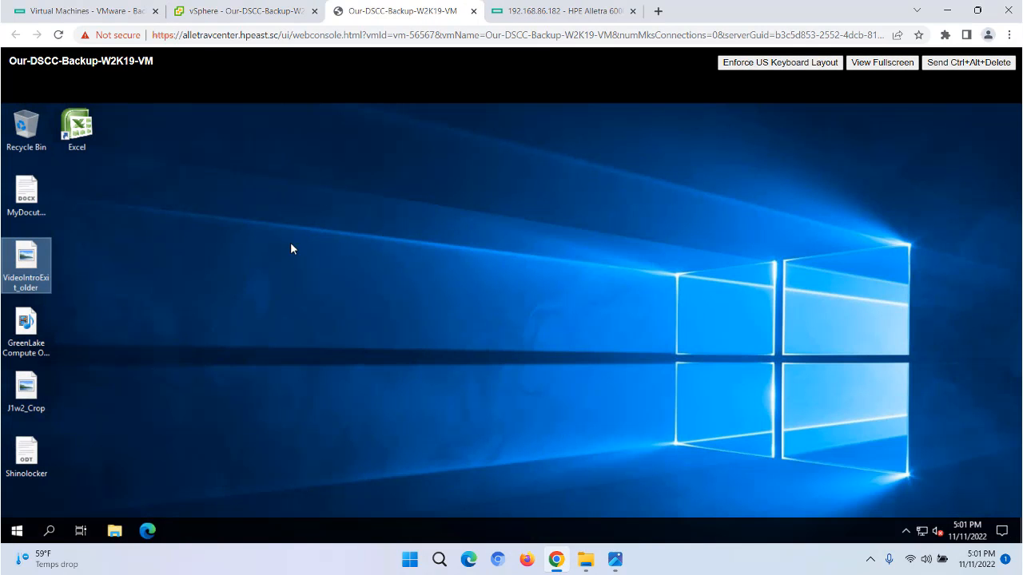
Step: Open and close the MyDocutment document and the VideoIntroExit_older image on the virtual machine's desktop
double_click(29, 200)
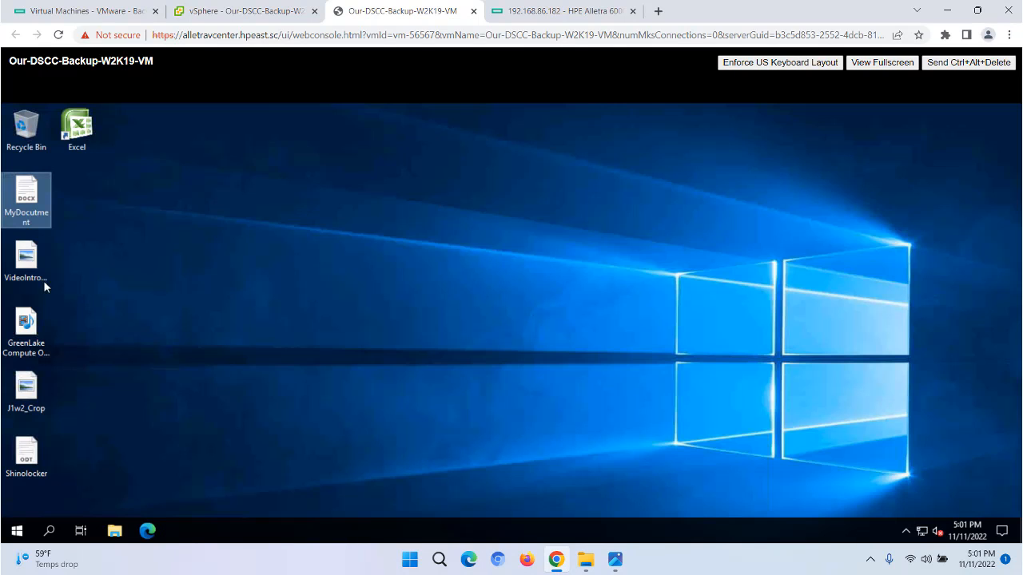
click(1007, 110)
double_click(19, 264)
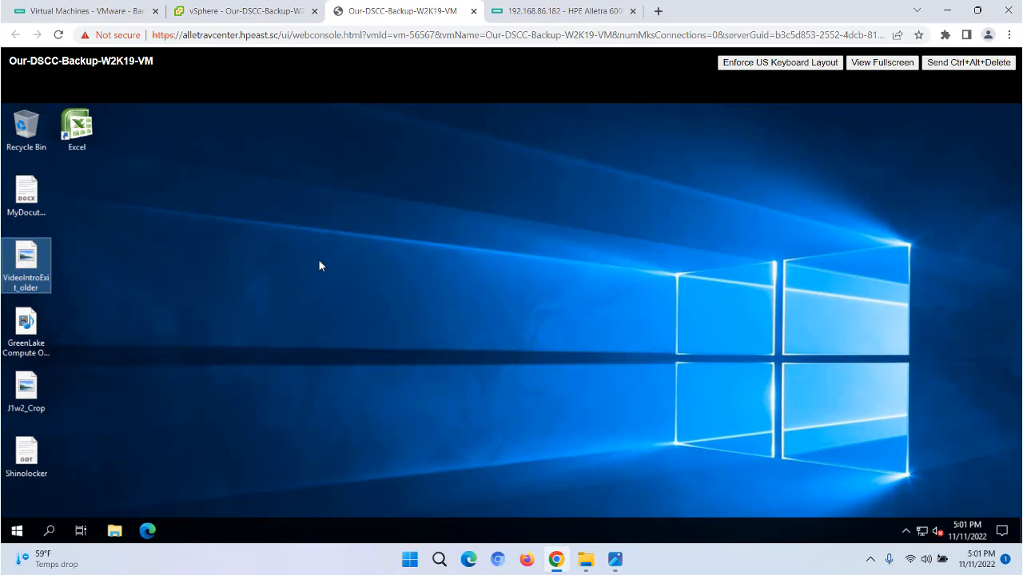
click(1007, 110)
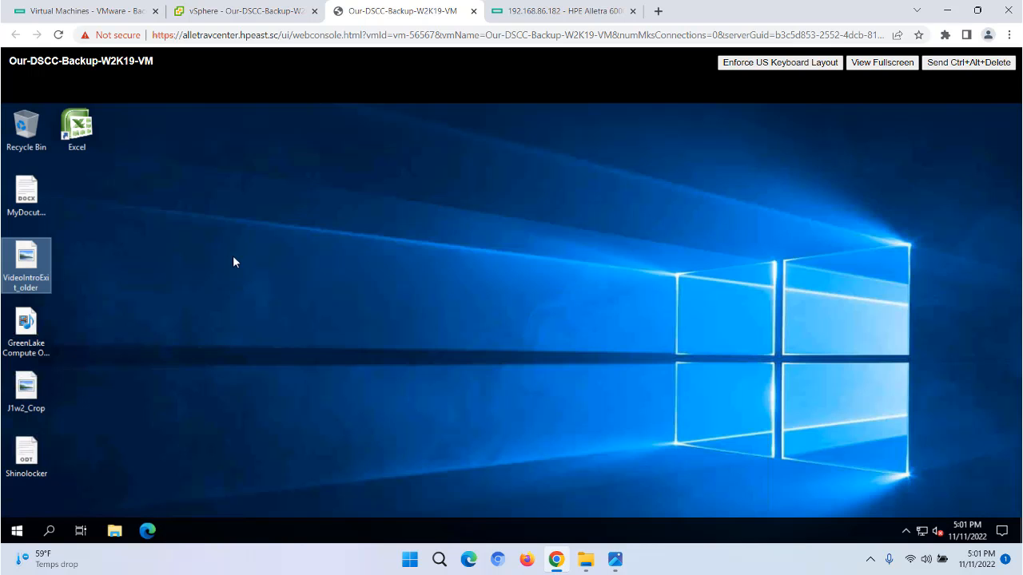
Step: Play the GreenLake Compute Ops Management video, skip ahead to about 04:35, and close the player
double_click(39, 332)
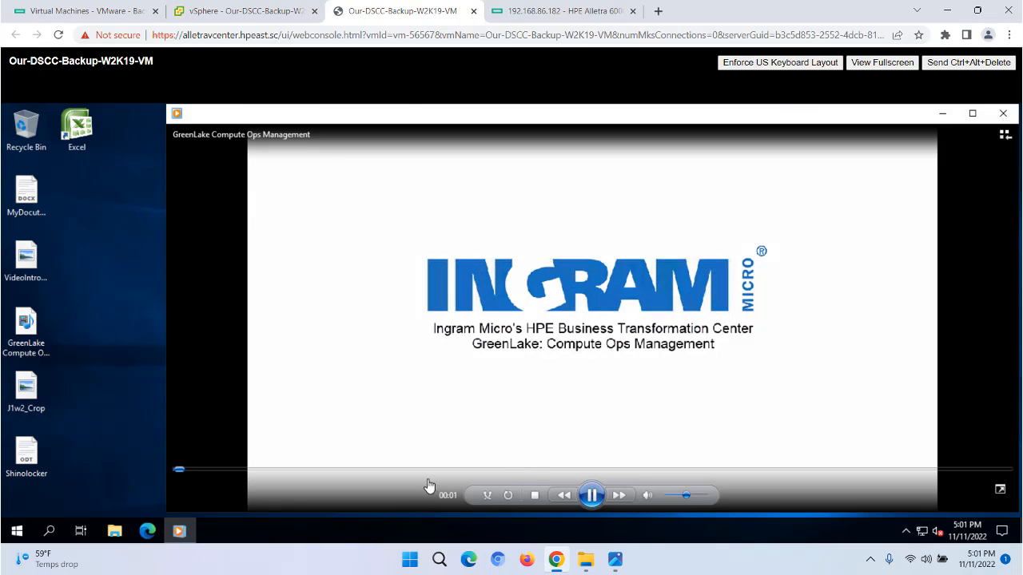
click(421, 470)
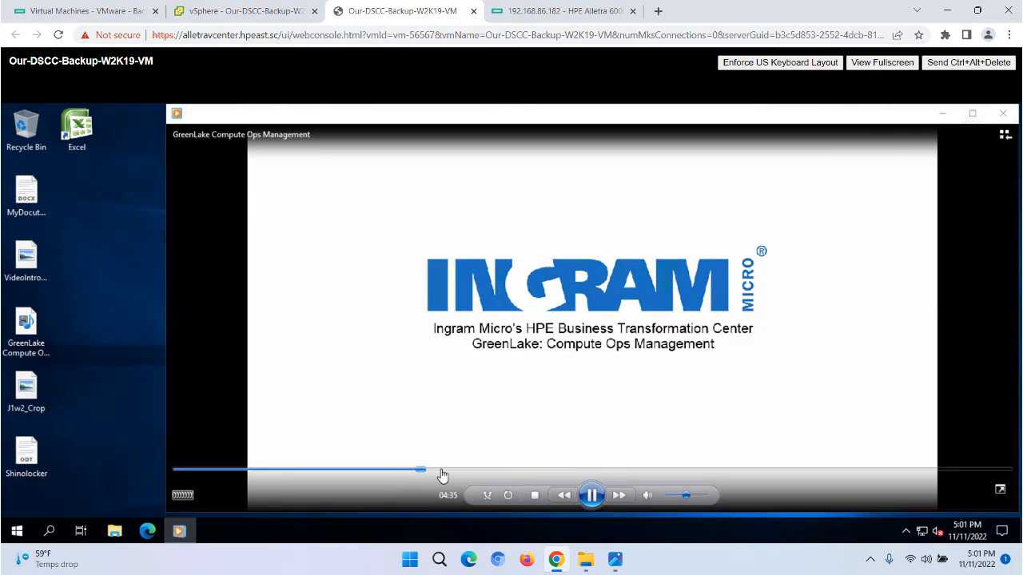
click(1002, 113)
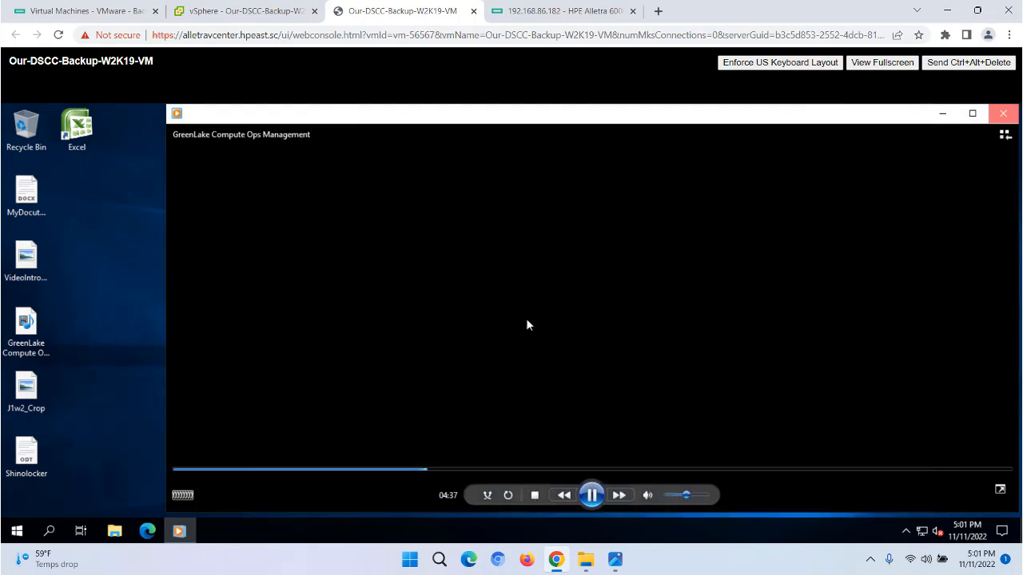
Step: Open the J1w2_Crop image from the desktop, look over the picture, and close it
double_click(26, 392)
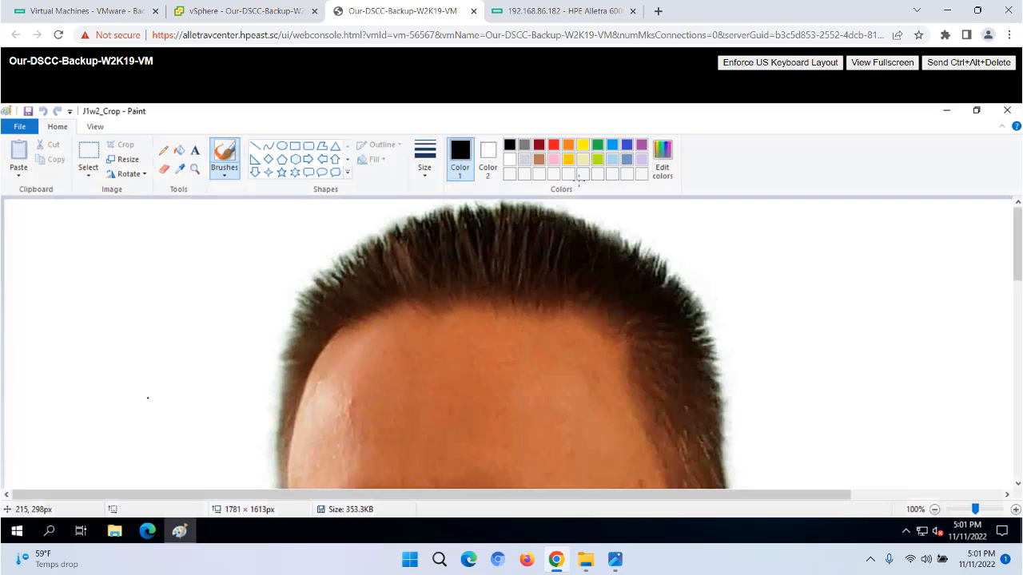
scroll(869, 324, down, 5)
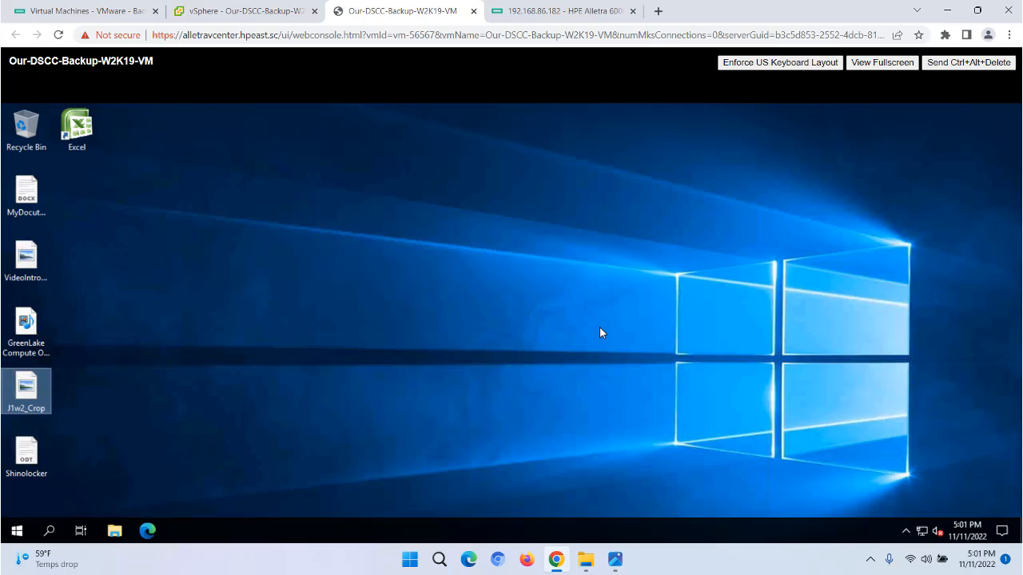
click(1007, 111)
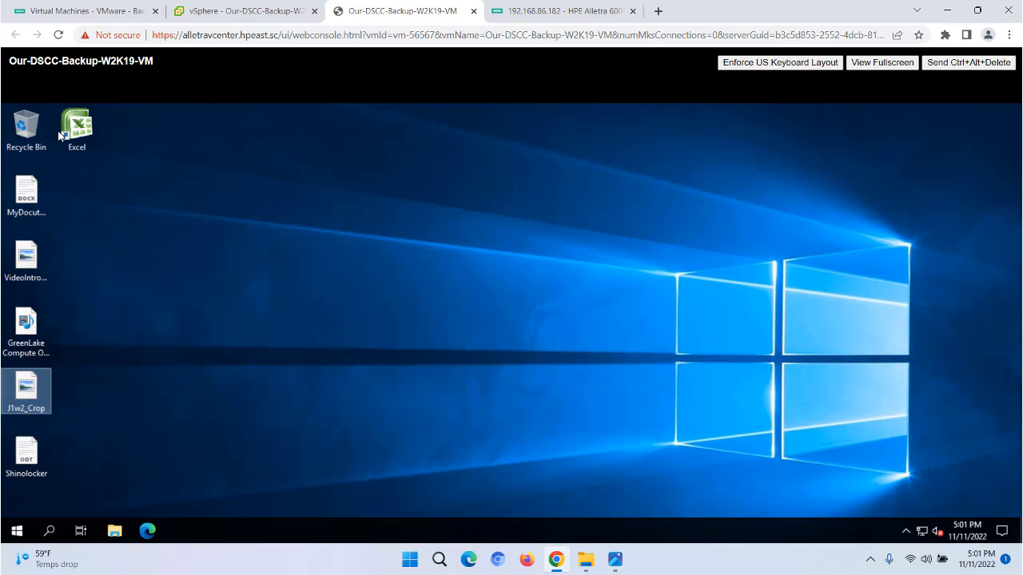
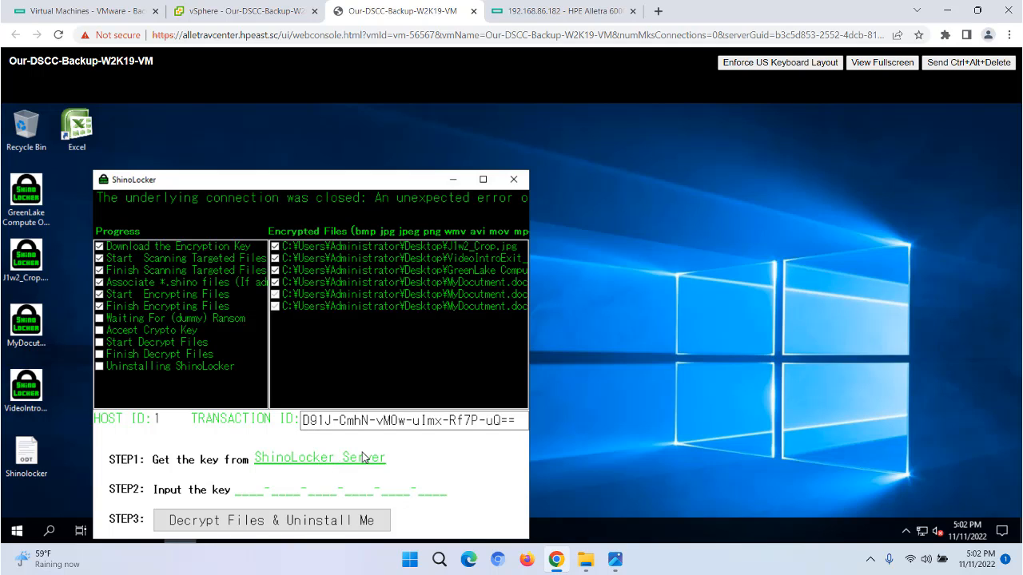
Step: Close the ShinoLocker window and the virtual machine's web console
click(514, 180)
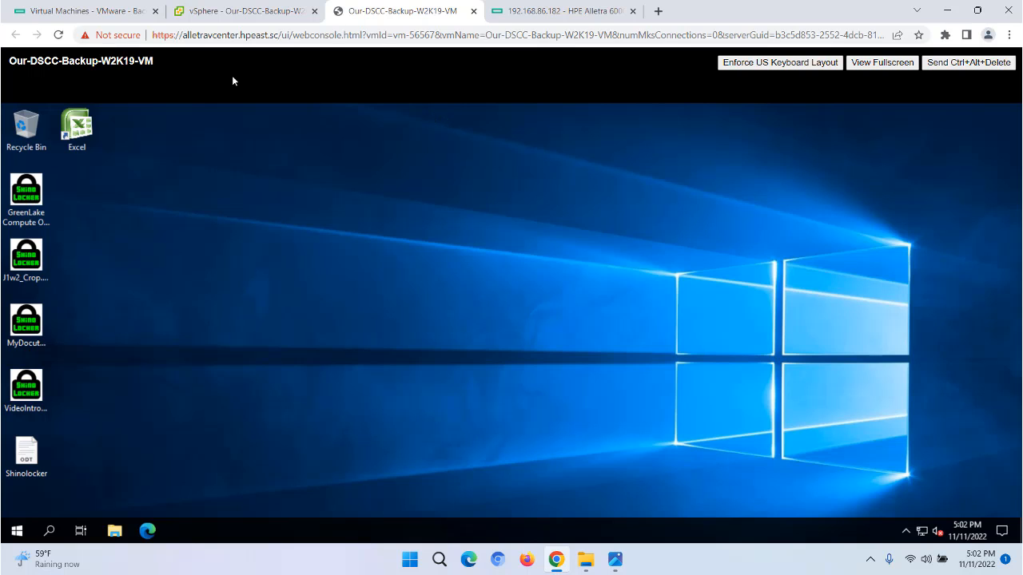
click(474, 10)
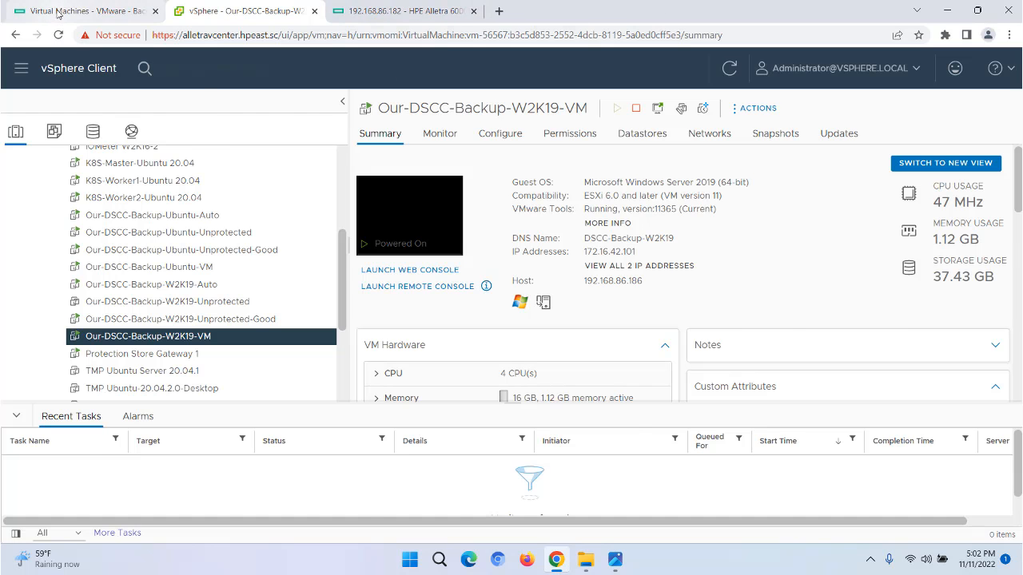
Step: Return to the Backup and Recovery virtual machine list and open the details of Our-DSCC-Backup-W2K19-VM
click(88, 11)
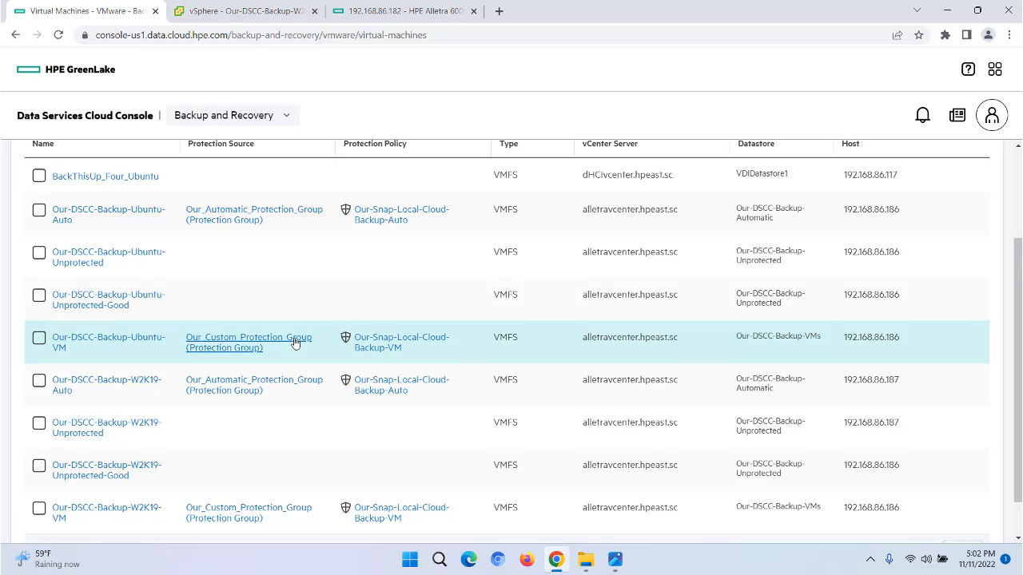
scroll(160, 399, down, 1)
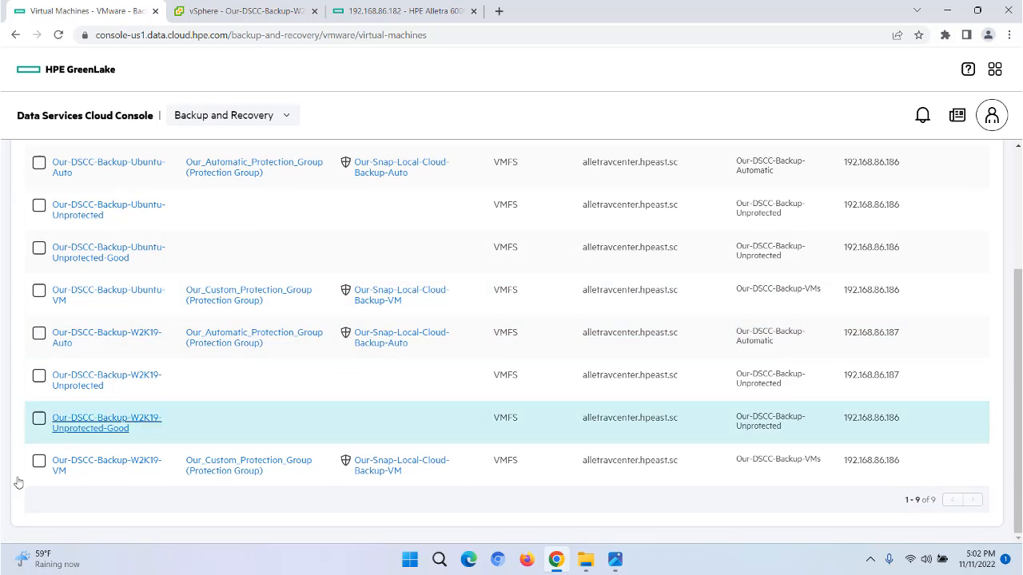
click(88, 464)
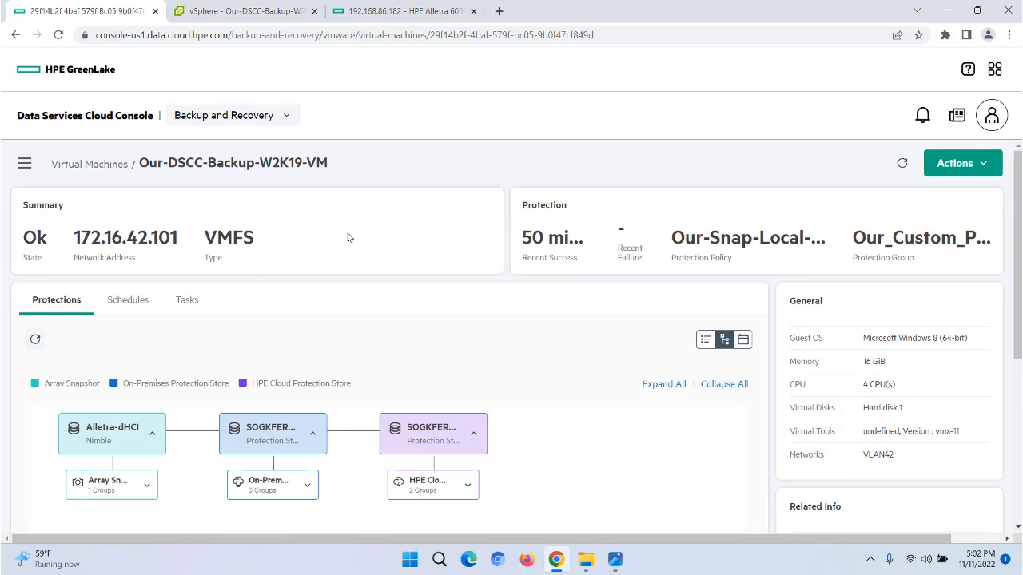
Step: Check the virtual machine's schedules and tasks, and expand all recovery point groups in its protections view
click(124, 307)
click(188, 304)
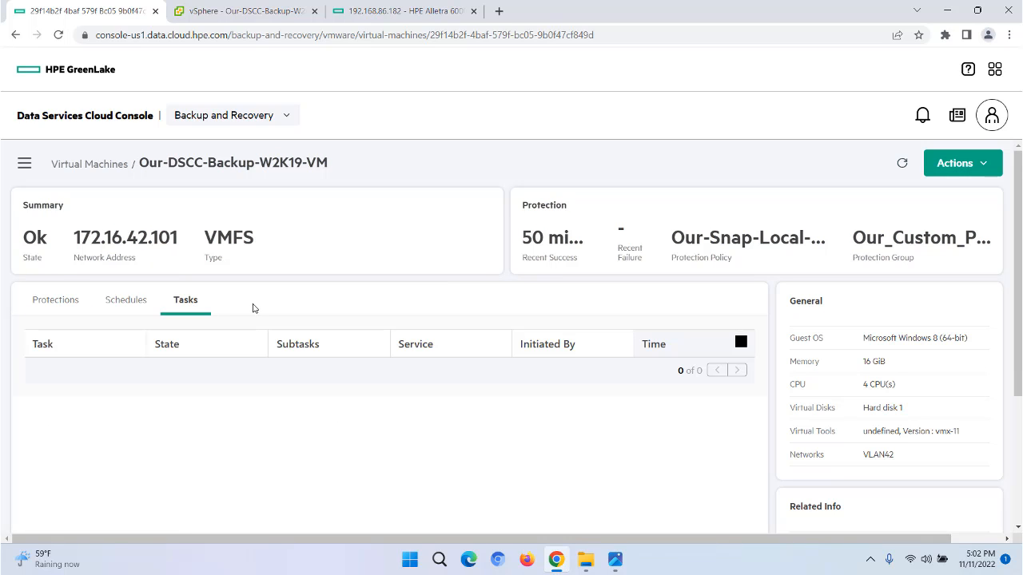
click(55, 302)
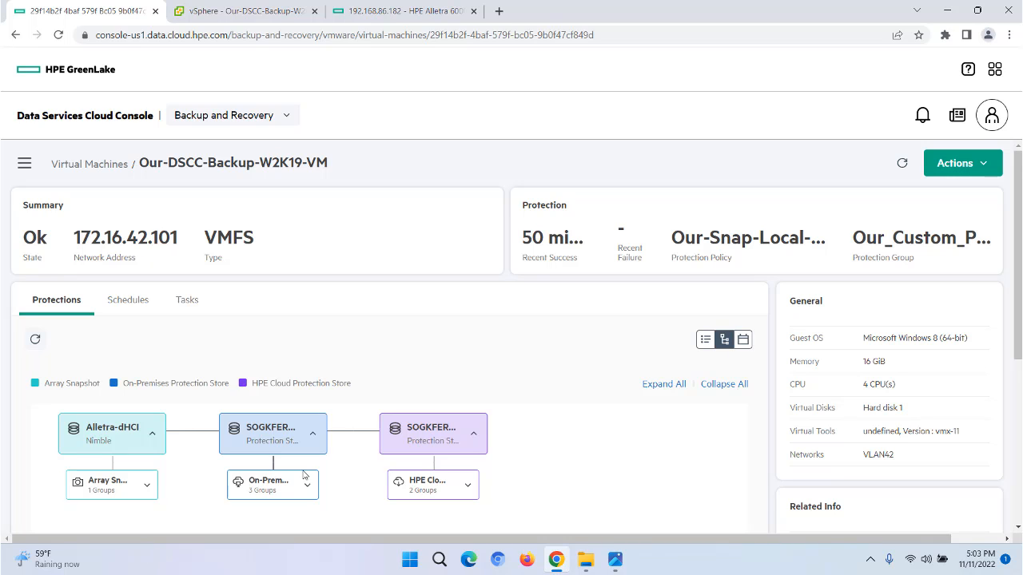
click(657, 387)
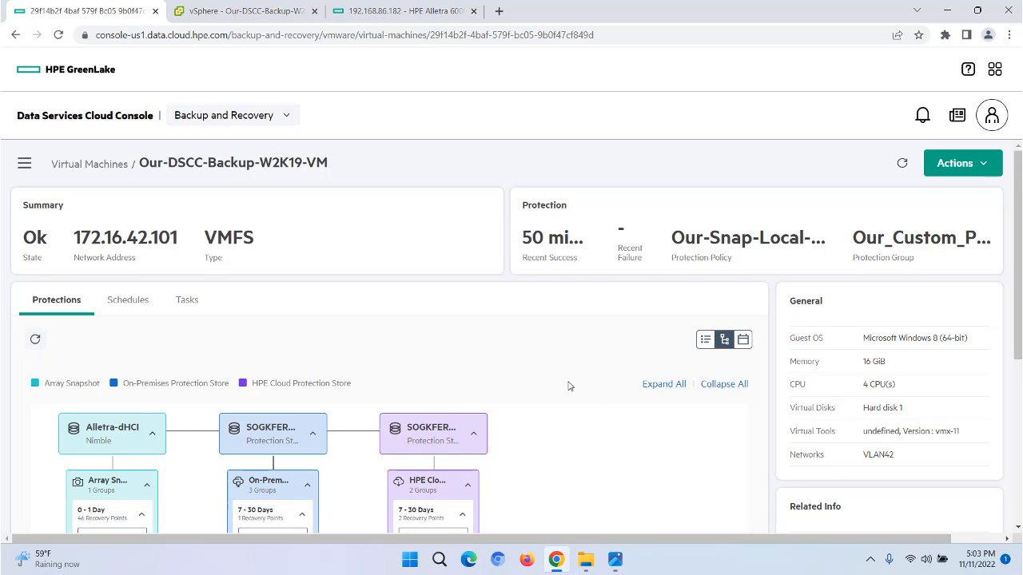
Step: Look at the details of the 24-hour-old array snapshot, 7-day-old on-premises backup and 9-day-old HPE Cloud backup in the recovery point tree
scroll(569, 385, down, 1)
scroll(589, 378, down, 2)
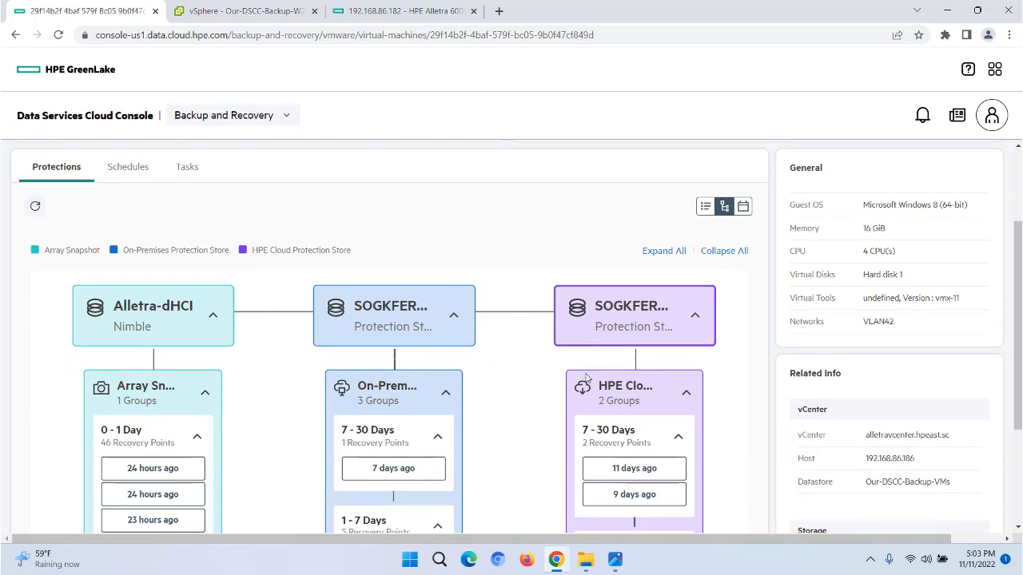
scroll(516, 375, down, 1)
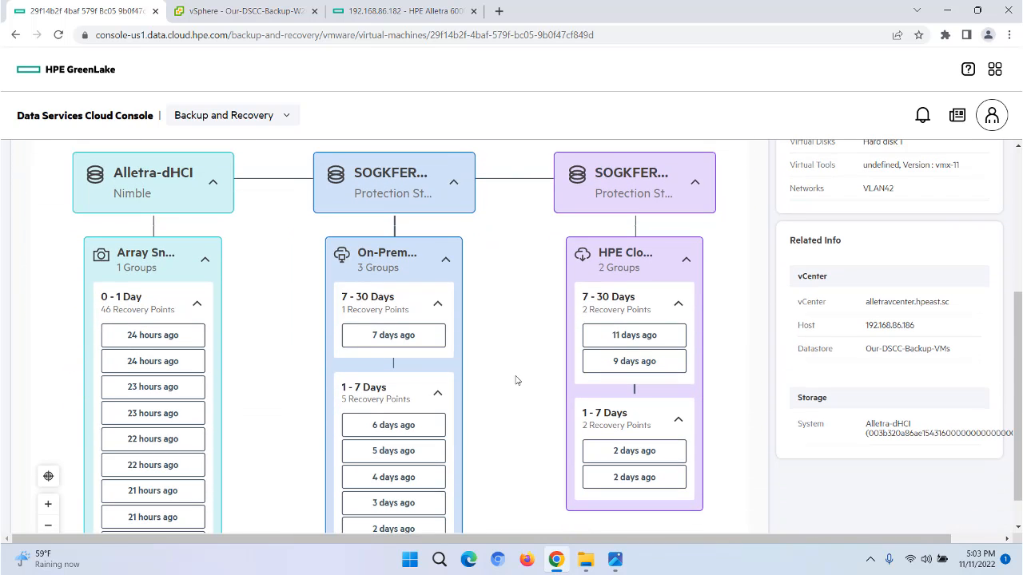
click(199, 345)
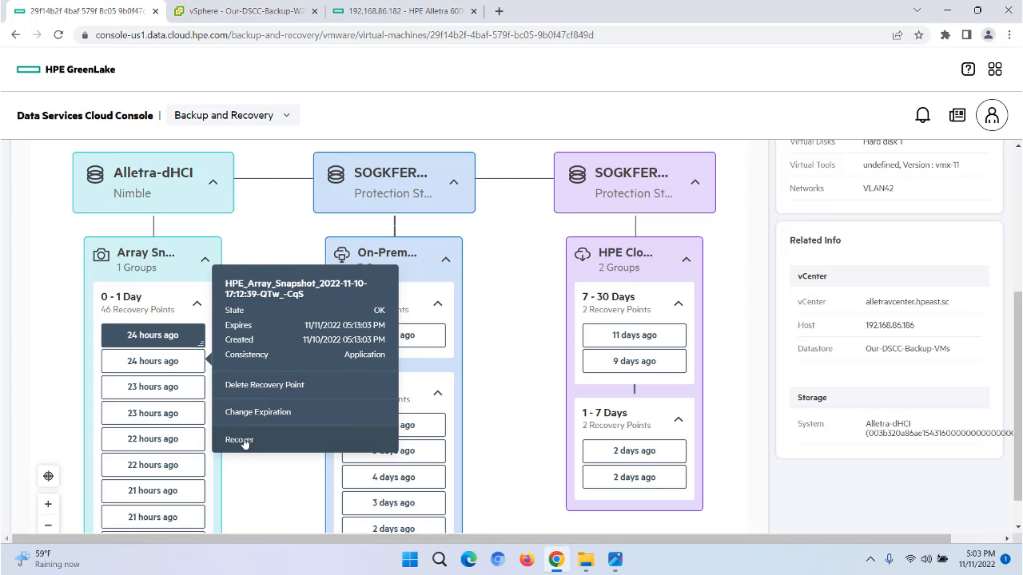
click(261, 493)
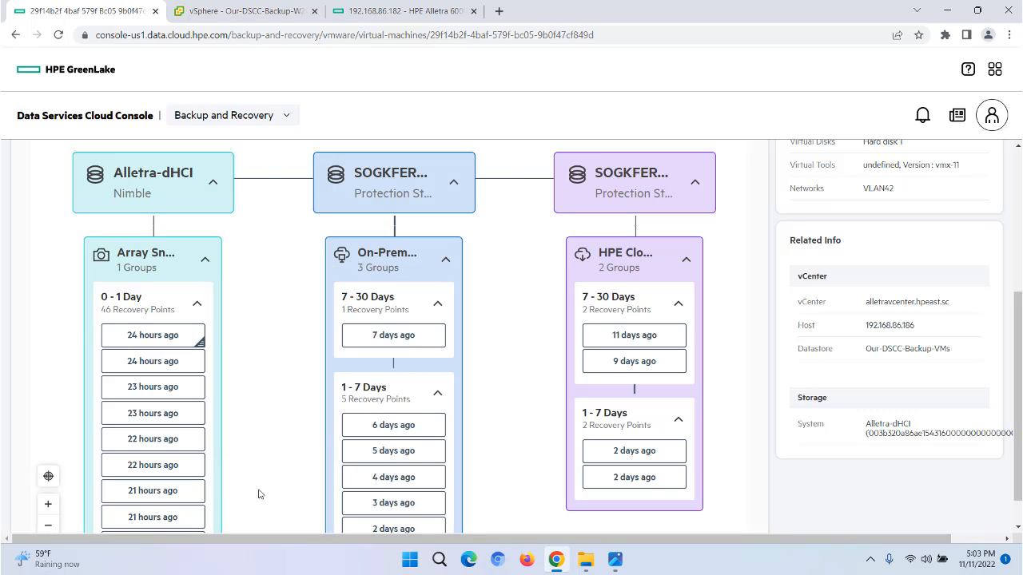
click(442, 344)
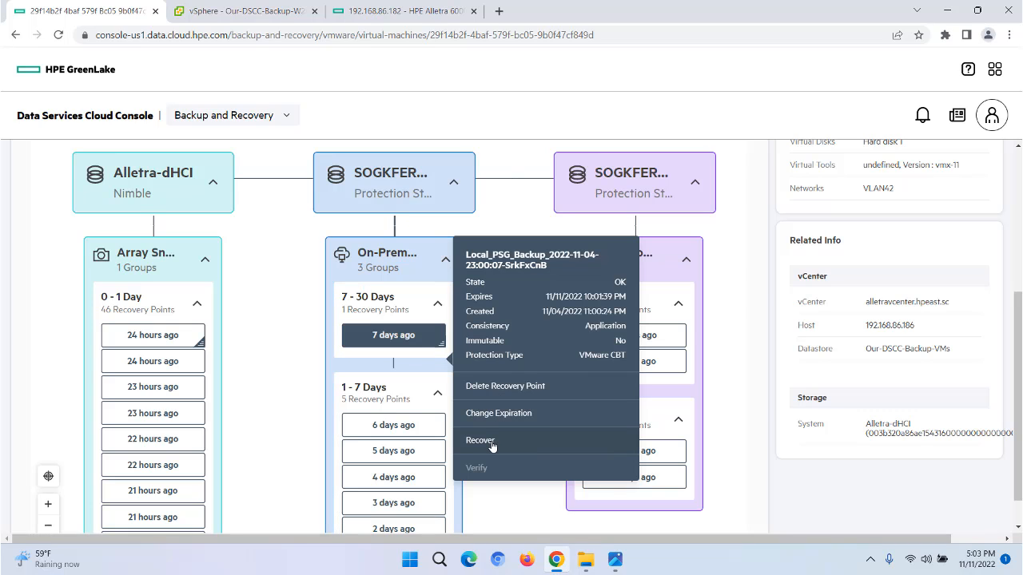
click(251, 381)
click(675, 369)
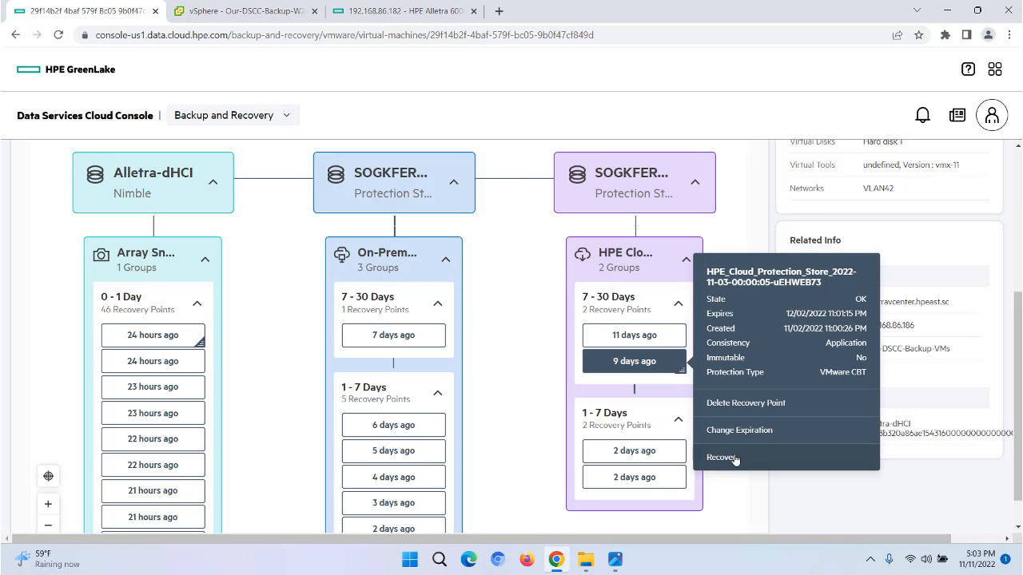
click(479, 336)
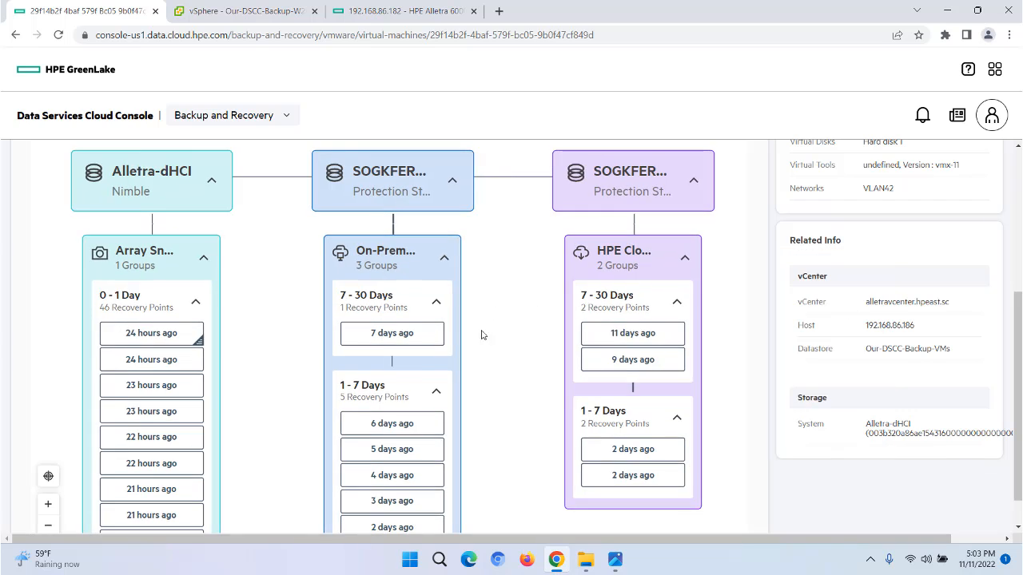
Step: Show the virtual machine's recovery points as a calendar and look through the week of Nov 6 - Nov 12, 2022
scroll(500, 340, up, 3)
scroll(500, 340, up, 2)
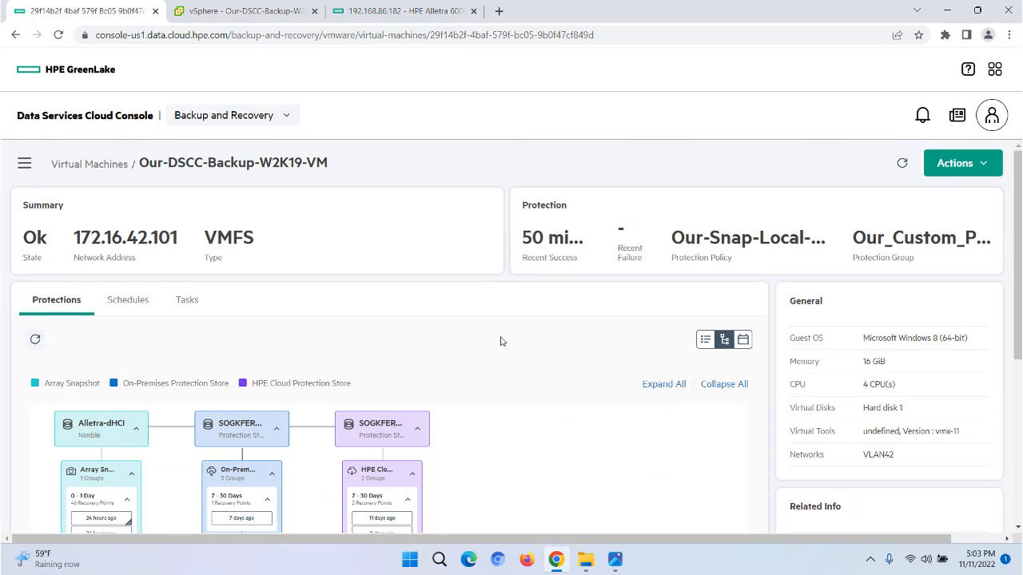
click(742, 340)
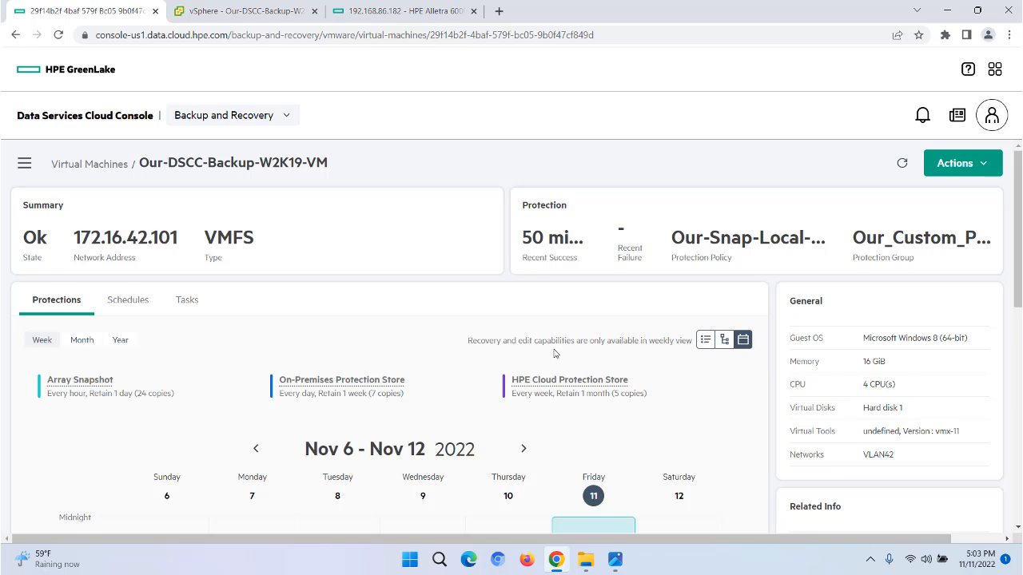
scroll(553, 353, down, 7)
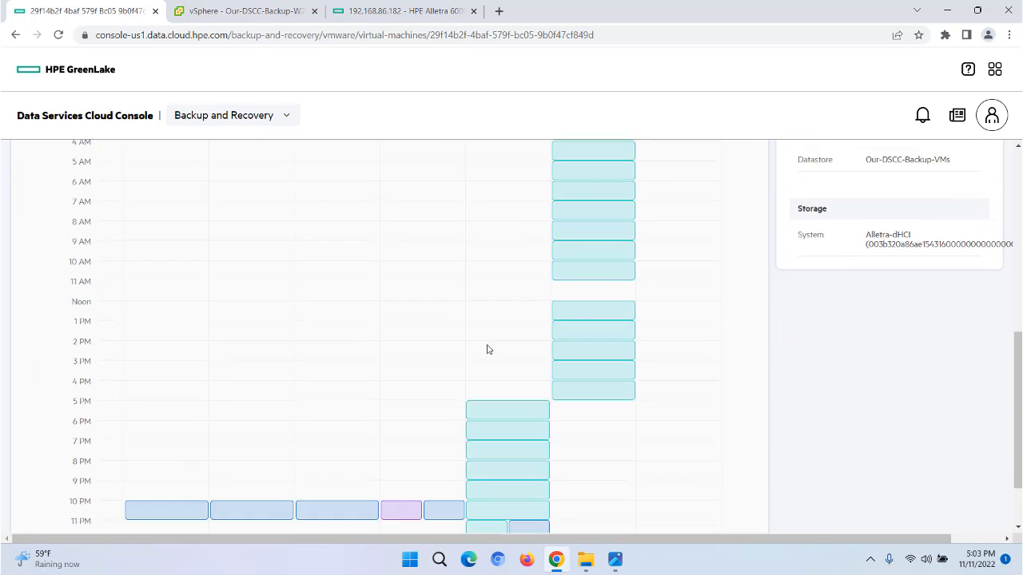
scroll(488, 349, down, 2)
scroll(488, 351, up, 4)
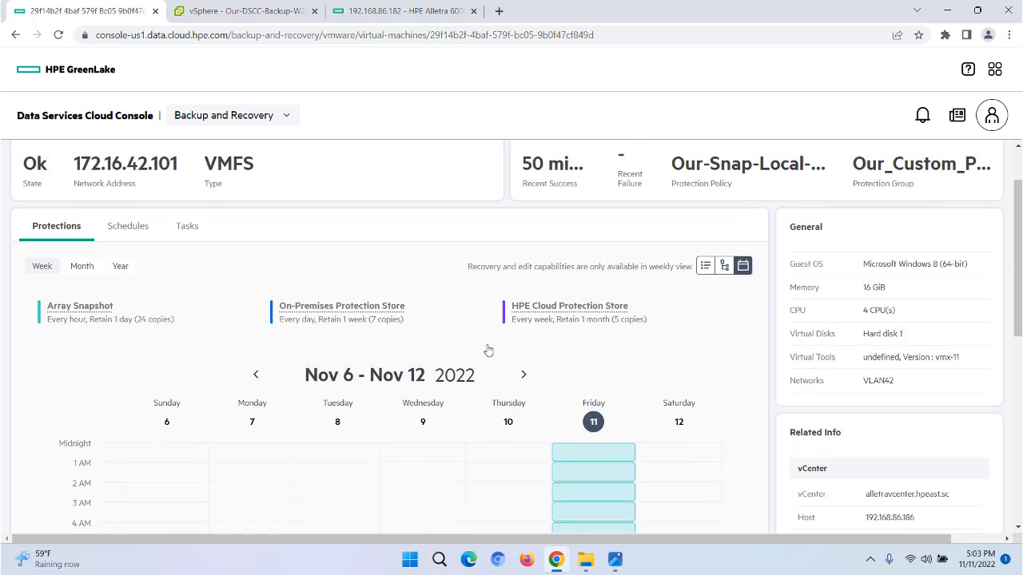
Step: Show the recovery points as a list and sort them by point in time, newest first
click(704, 341)
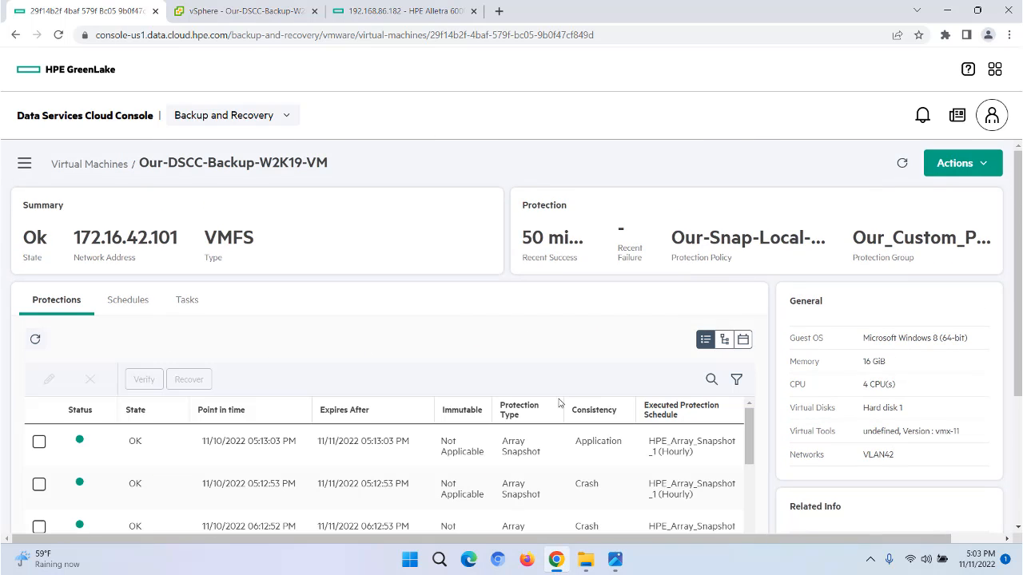
scroll(393, 346, down, 3)
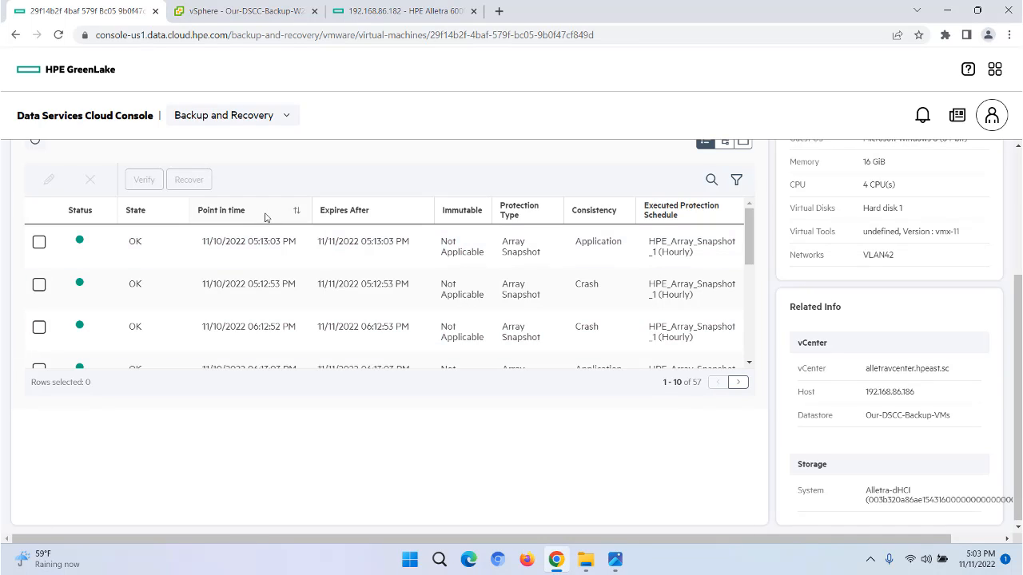
click(296, 212)
click(296, 213)
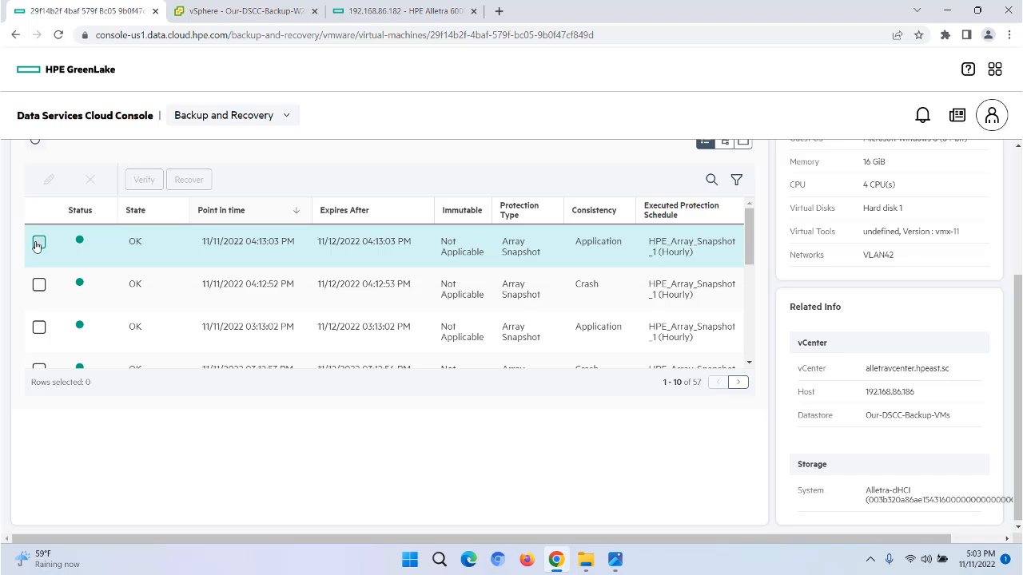
Step: Recover all disks of the same existing VM from the 11/11/2022 04:13:03 PM array snapshot, entering "confirmed" to approve the recovery
click(39, 243)
click(188, 181)
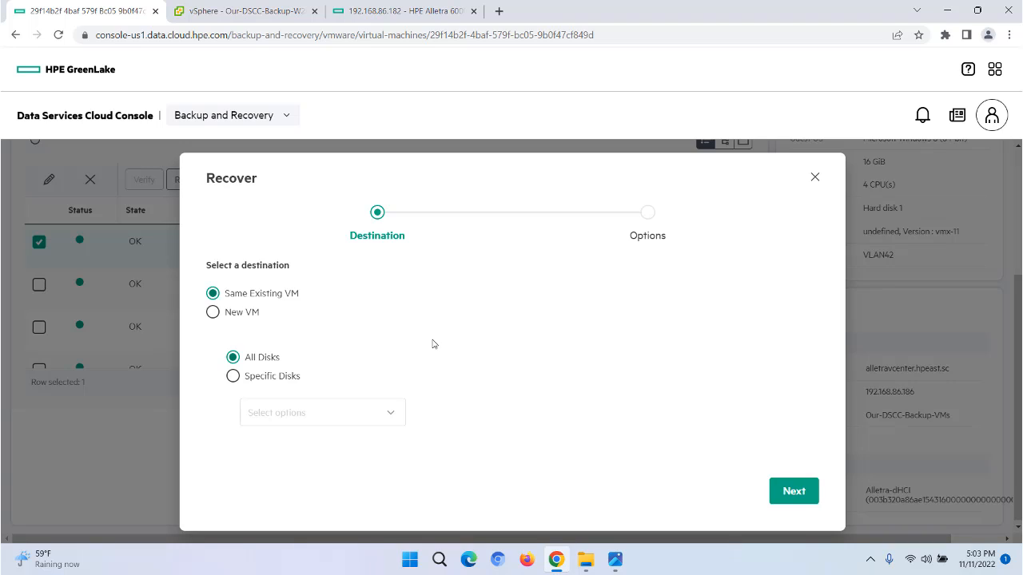
click(788, 492)
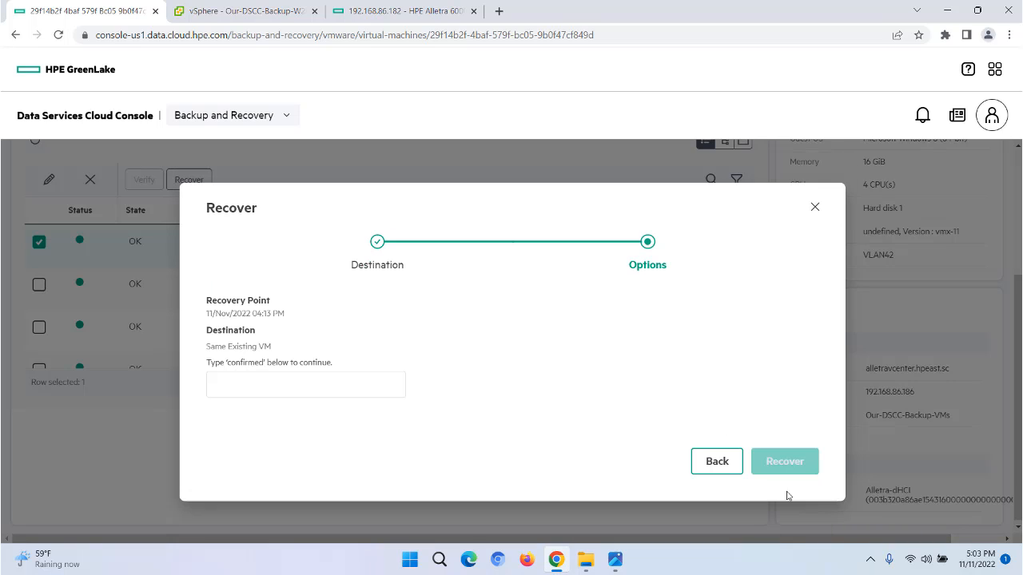
click(239, 382)
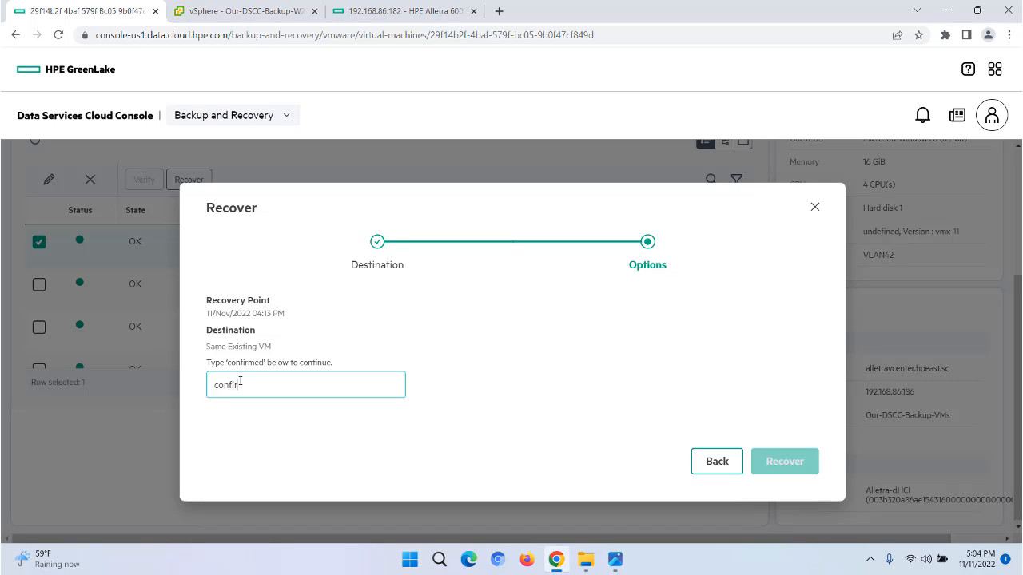
text(confirmed)
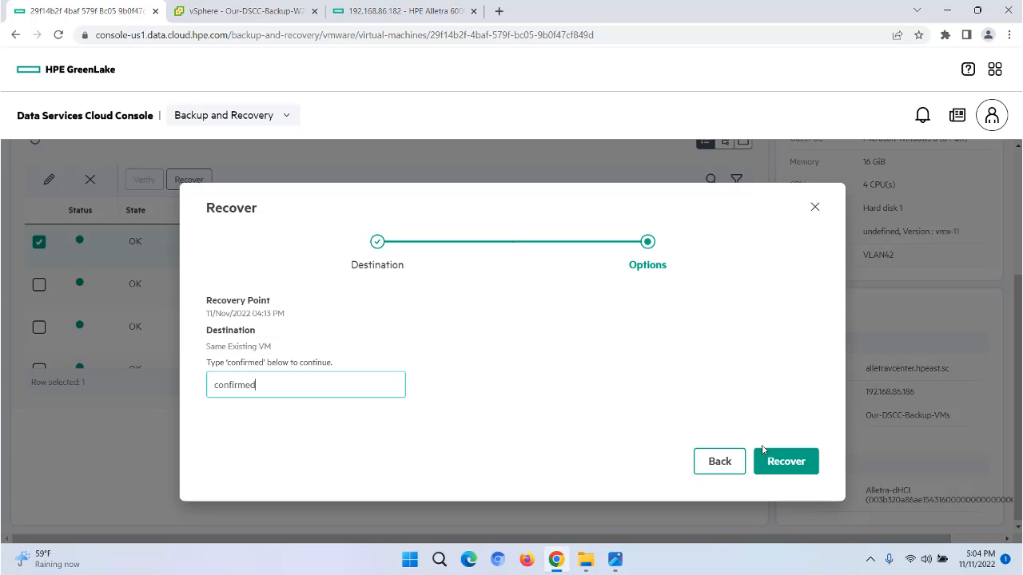
click(791, 461)
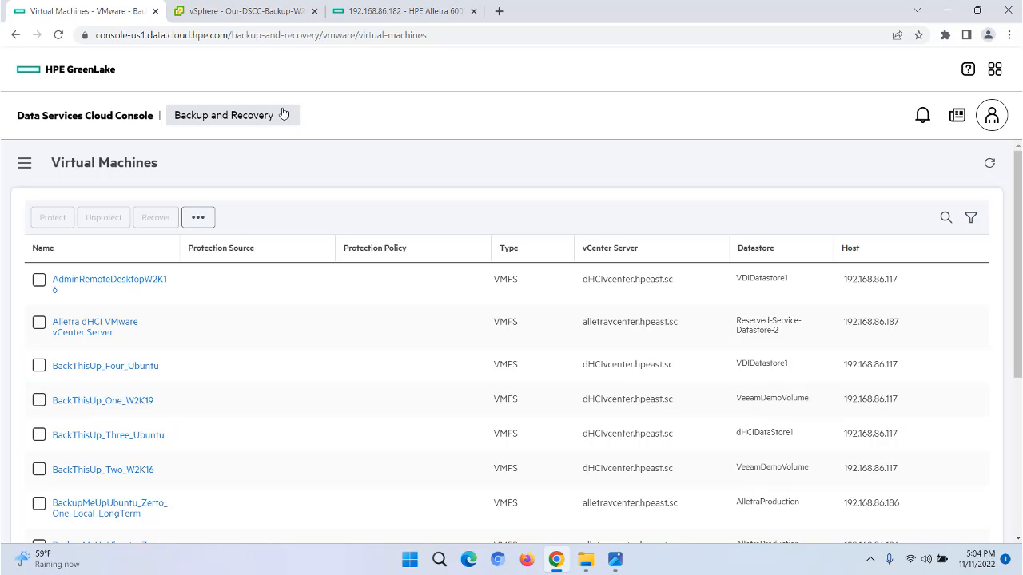
Step: Switch to the vSphere Client and examine the Our-DSCC-Backup-VMs datastore and the datastore inventory while the recovery runs
click(222, 10)
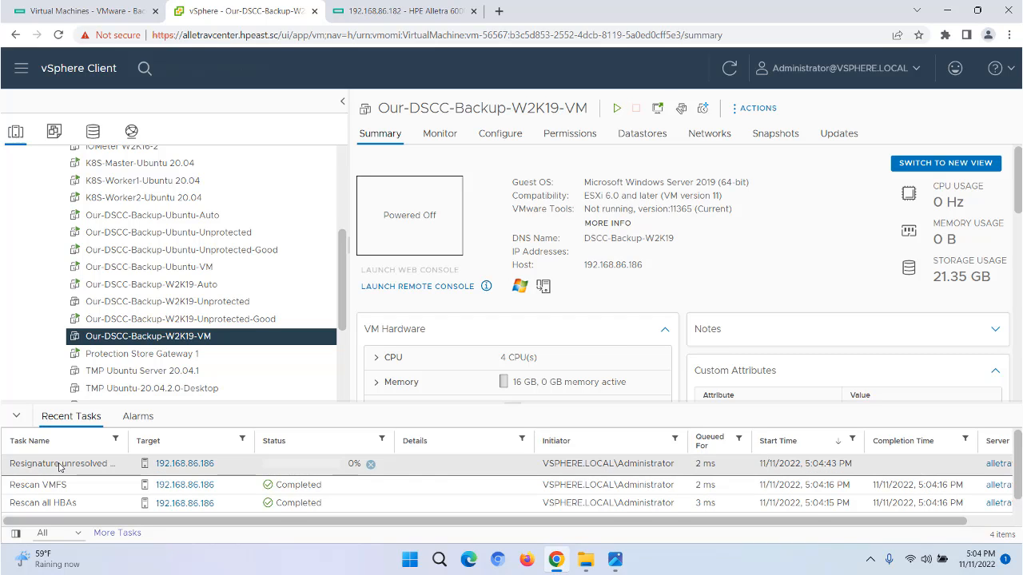
click(95, 130)
click(273, 315)
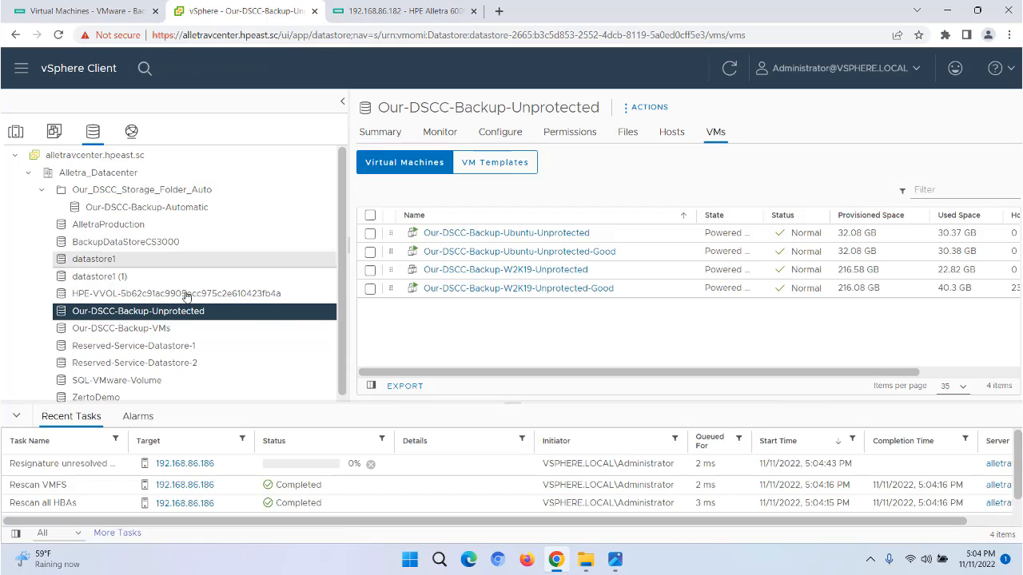
click(120, 329)
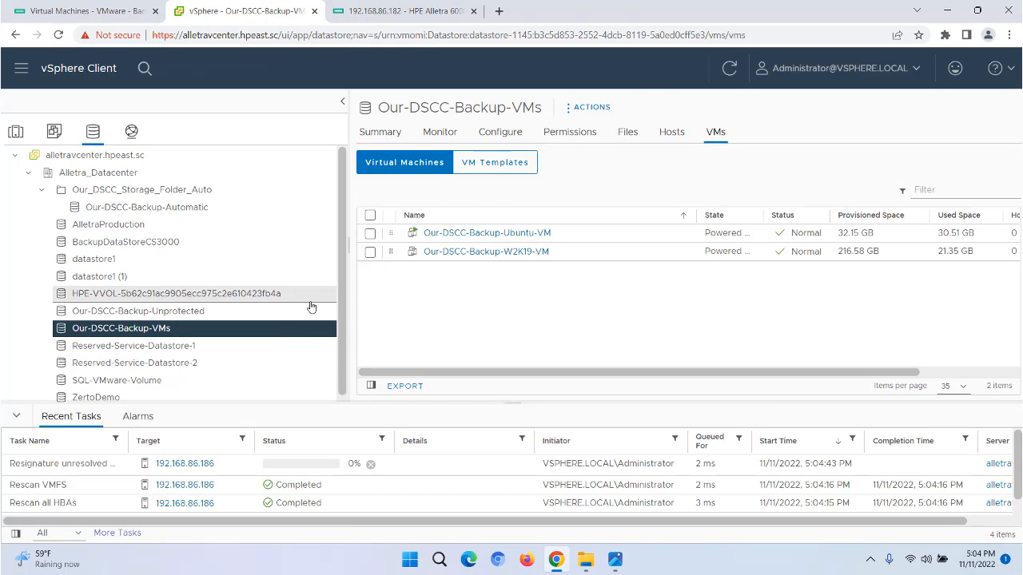
scroll(319, 297, down, 1)
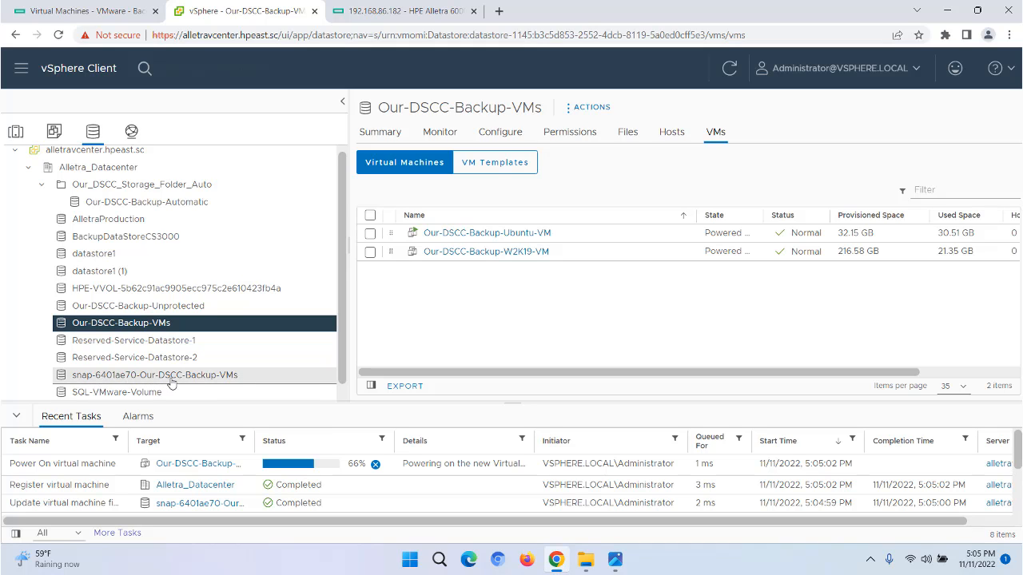
Step: Check the recovery's recent tasks, recheck the datastore inventory for the temporary snapshot datastore, and return to the hosts and clusters inventory
click(185, 464)
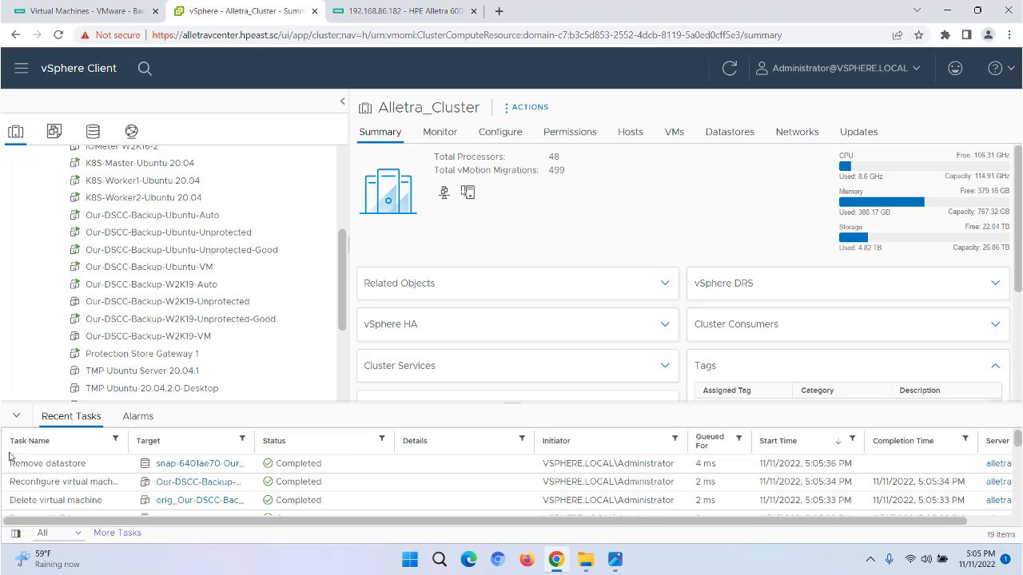
click(92, 131)
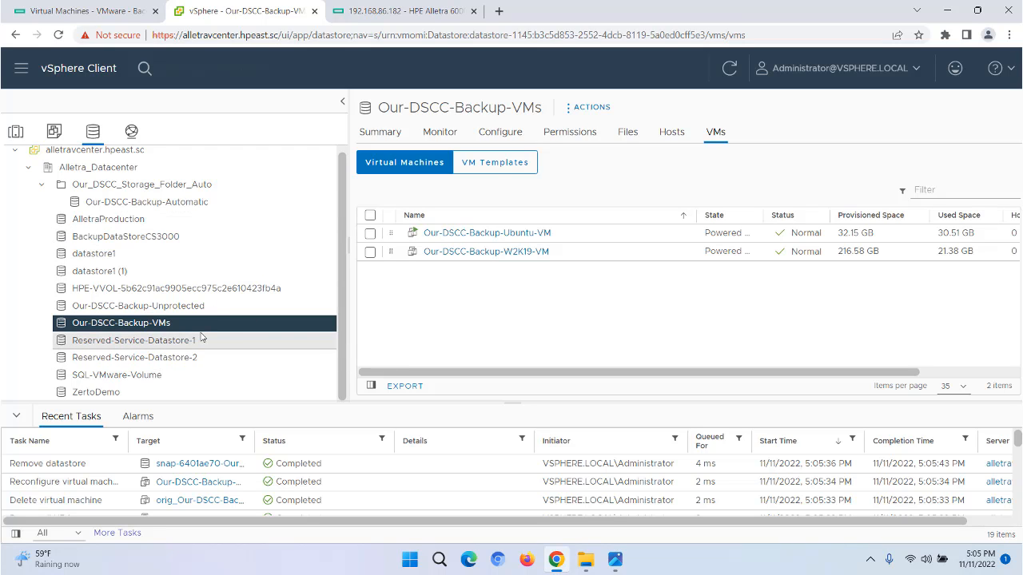
click(15, 132)
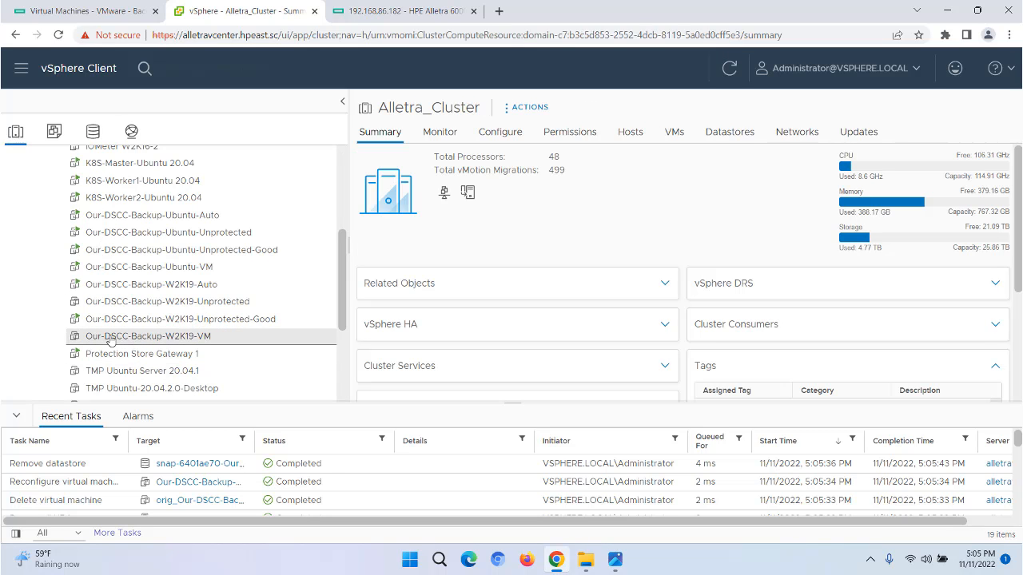
Step: Review the logs of the Our-DSCC-Backup-W2K19-VM restore task in the Data Services Cloud Console and return to the Backup and Recovery dashboard
click(70, 11)
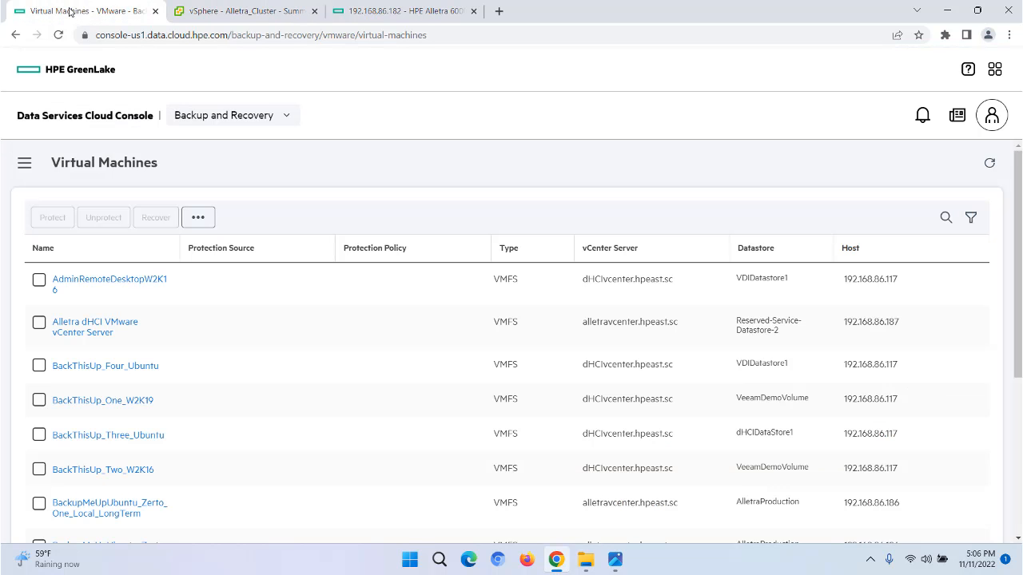
click(24, 168)
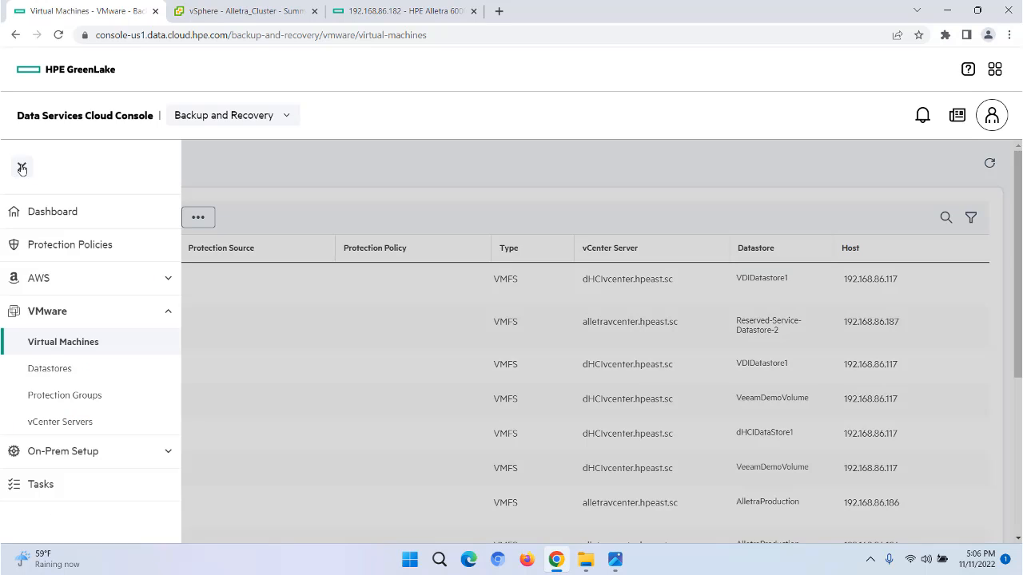
click(33, 488)
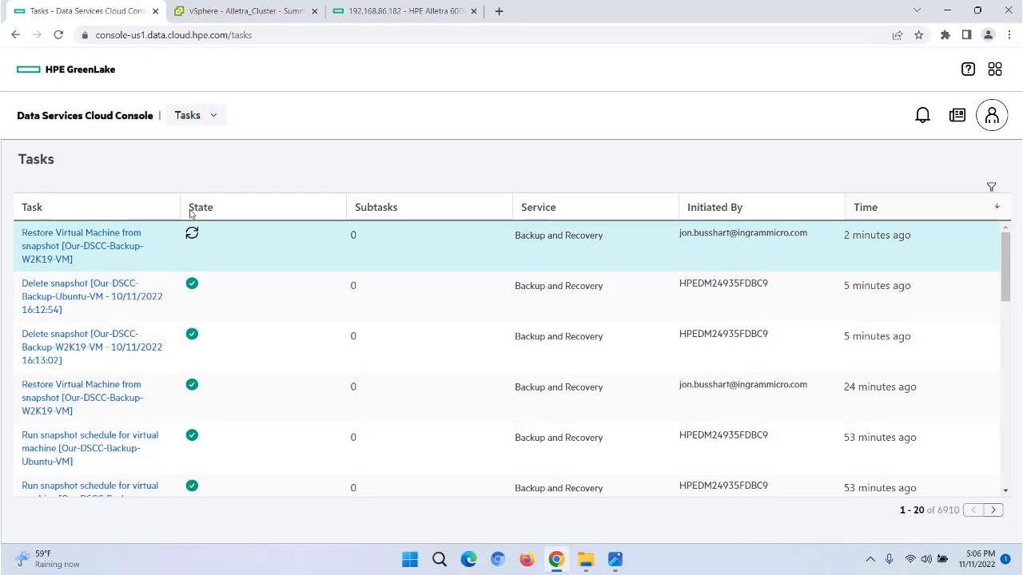
click(102, 252)
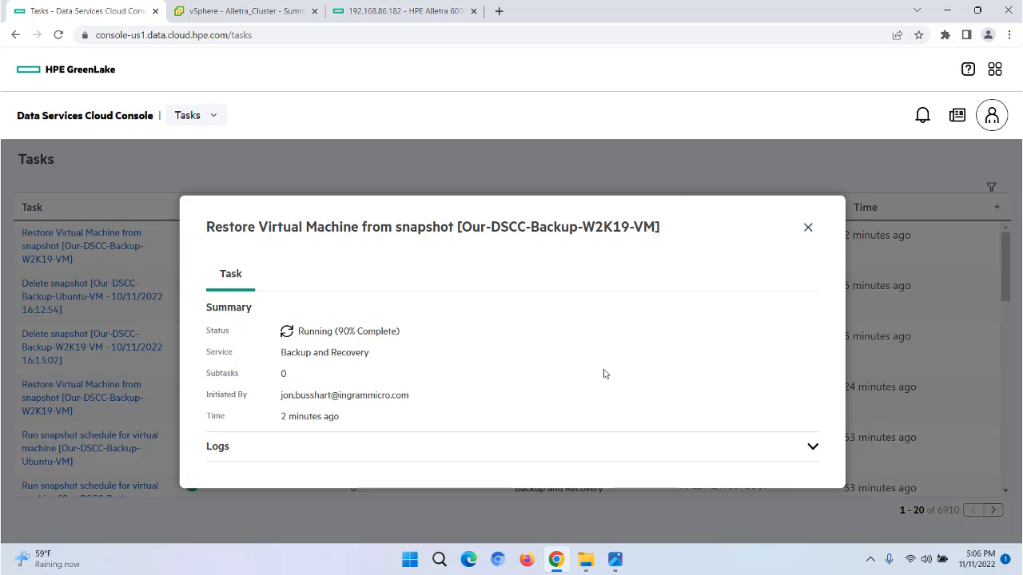
click(814, 448)
scroll(679, 392, down, 5)
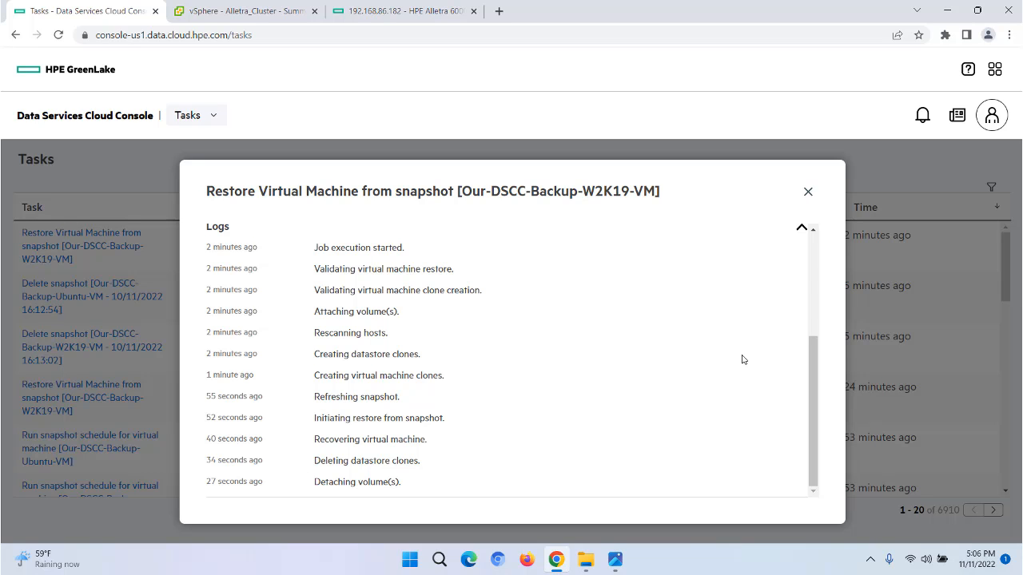
click(807, 194)
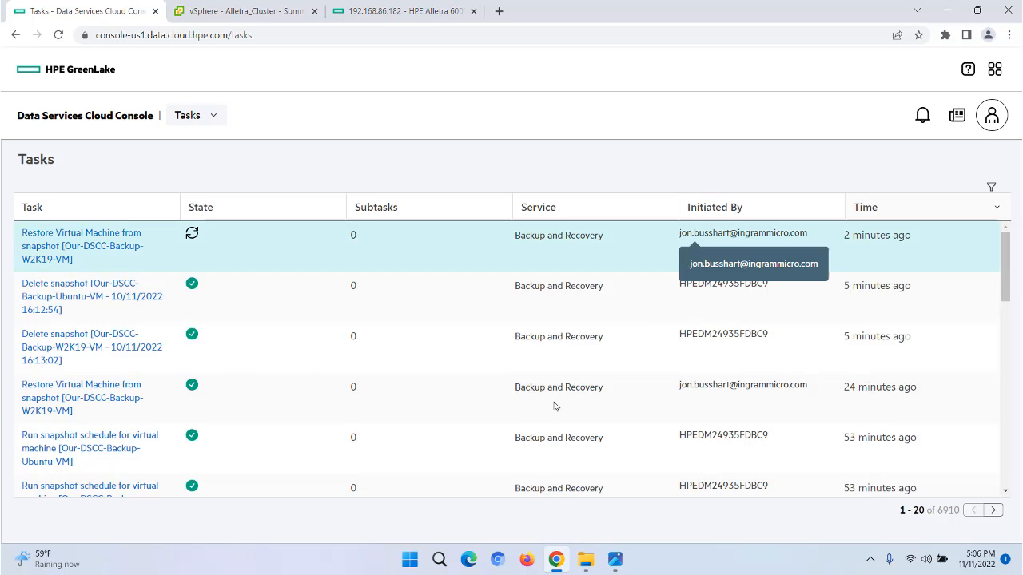
click(216, 119)
click(250, 189)
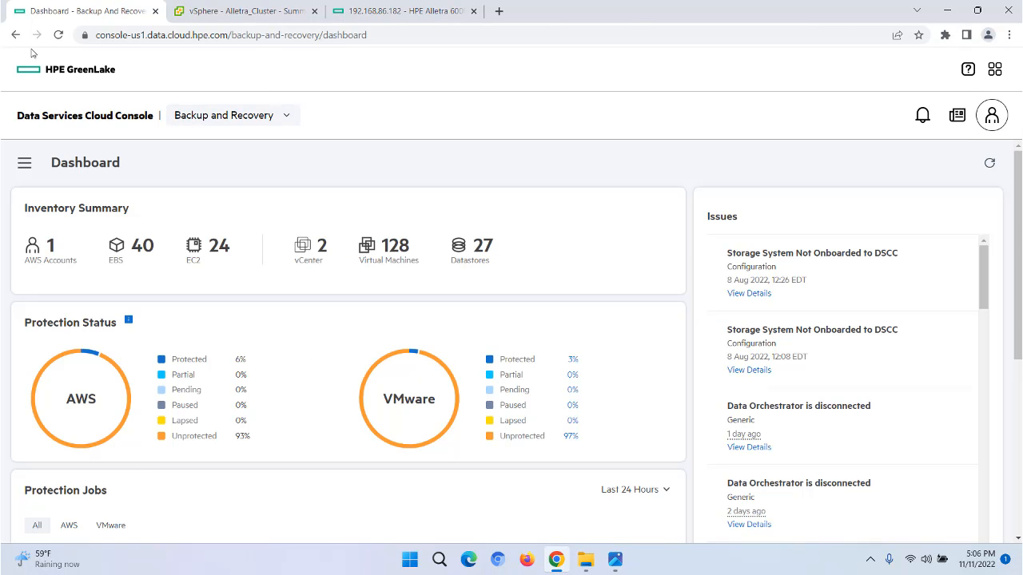
Step: Switch to the vSphere Client and launch the web console of the recovered Our-DSCC-Backup-W2K19-VM
click(240, 12)
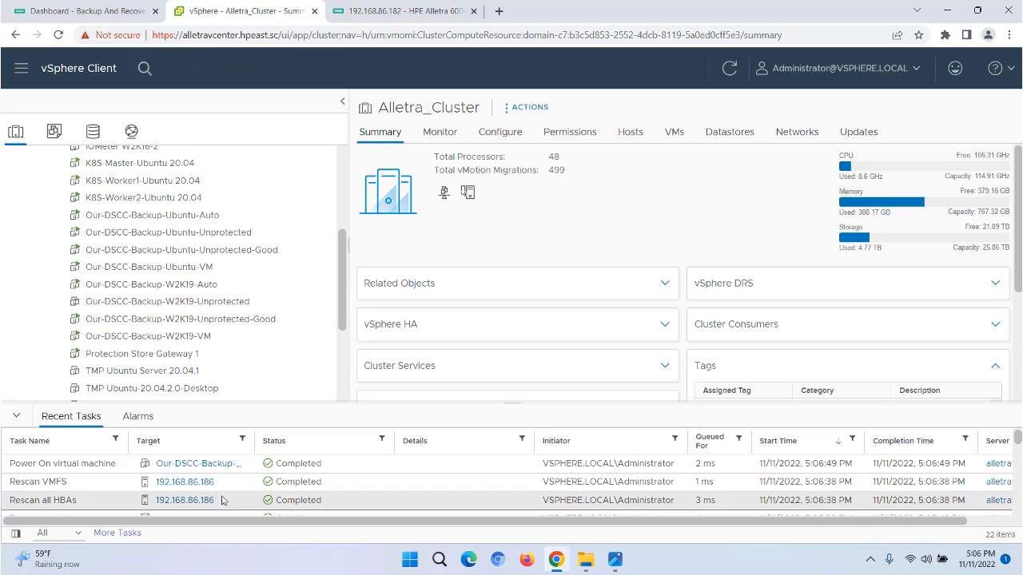
click(144, 337)
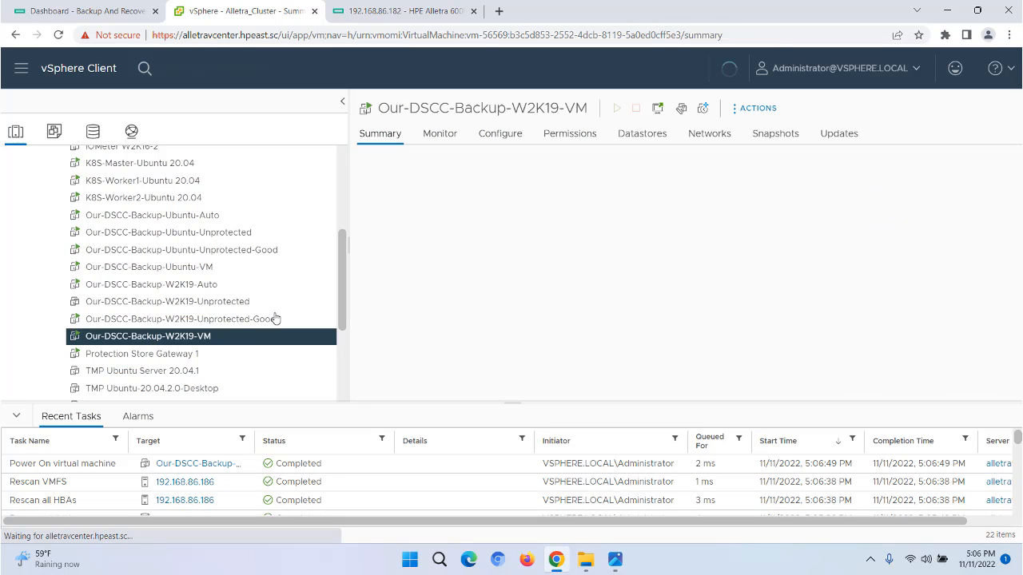
click(429, 211)
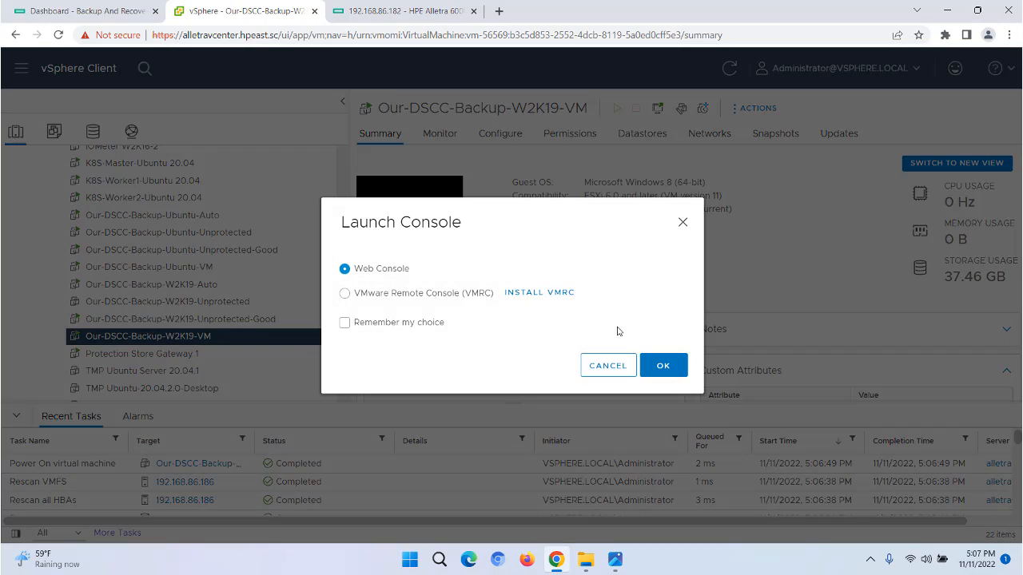
click(651, 366)
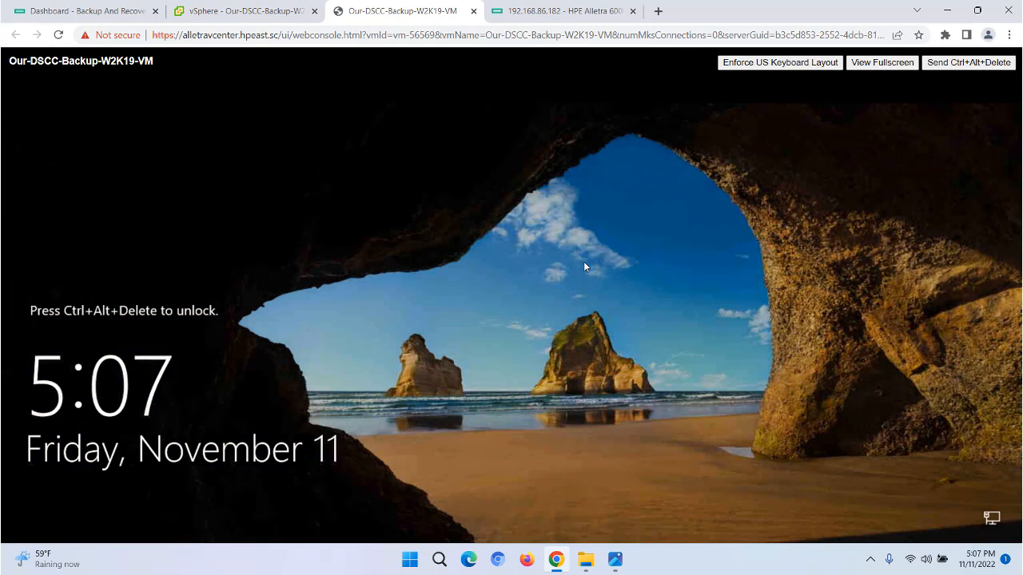
Step: Sign in to the VM's Windows desktop with the Administrator account password and cancel the Shutdown Event Tracker
click(969, 62)
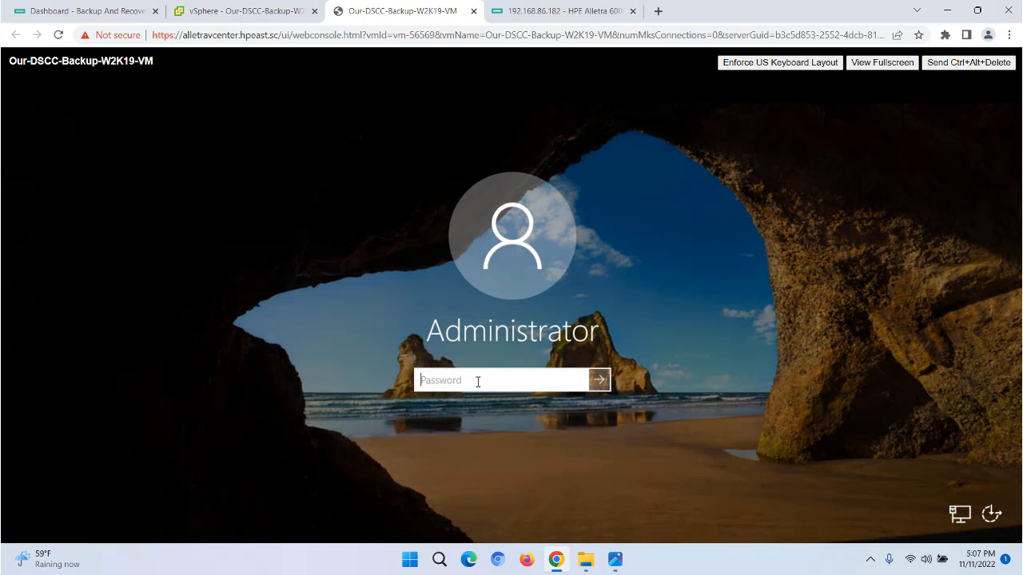
text(••)
text(•••••••)
key(Return)
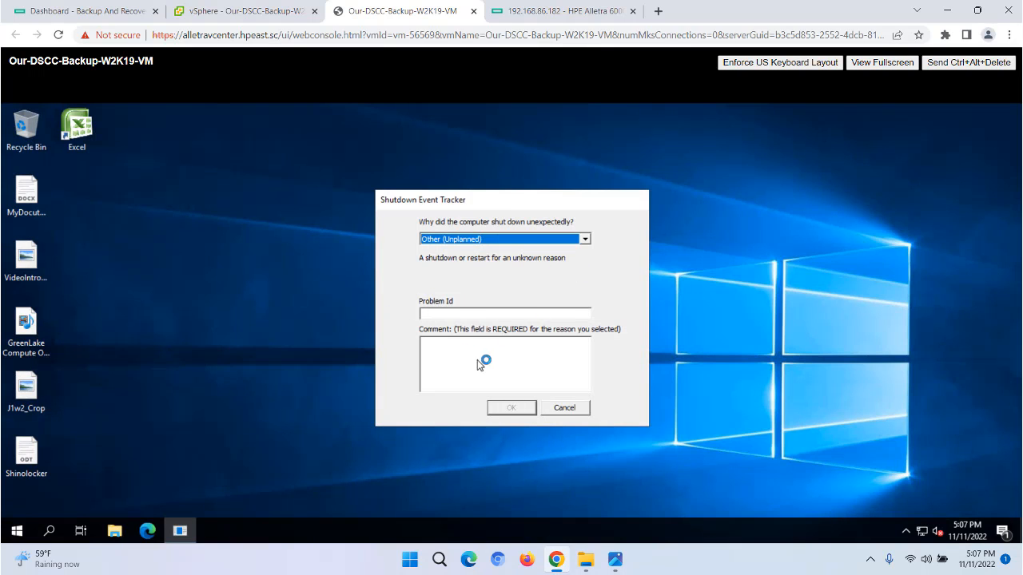
click(565, 408)
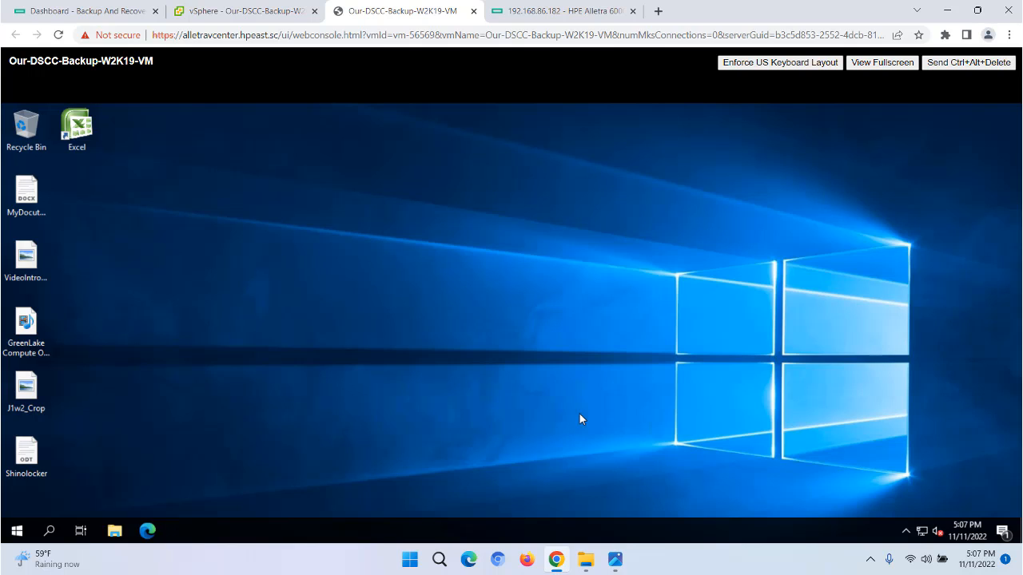
Step: Check the recovered desktop files by viewing the DOCX document and the VideoIntroExit_older and J1w2_Crop images, and close the VM console
double_click(26, 191)
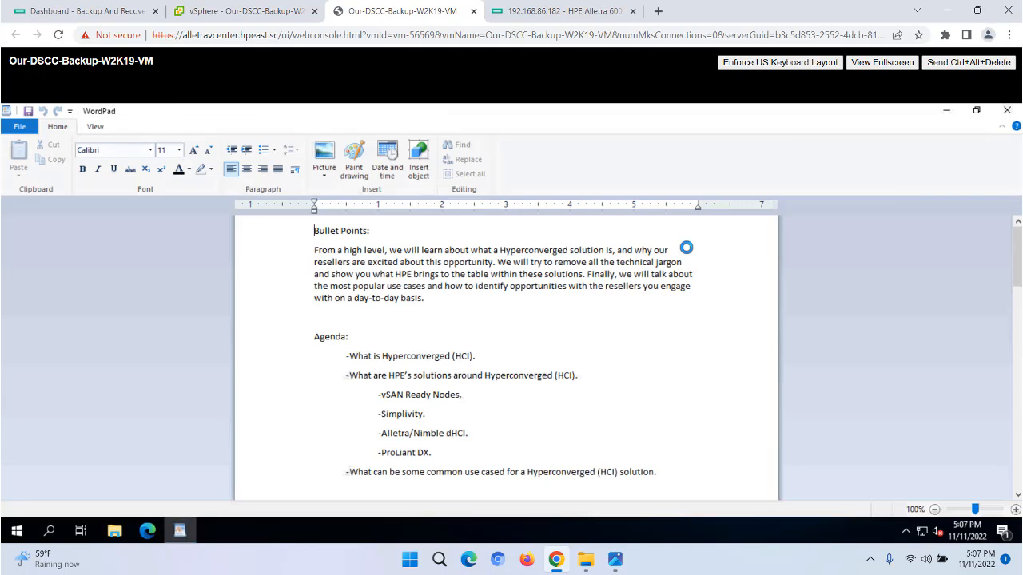
click(1007, 110)
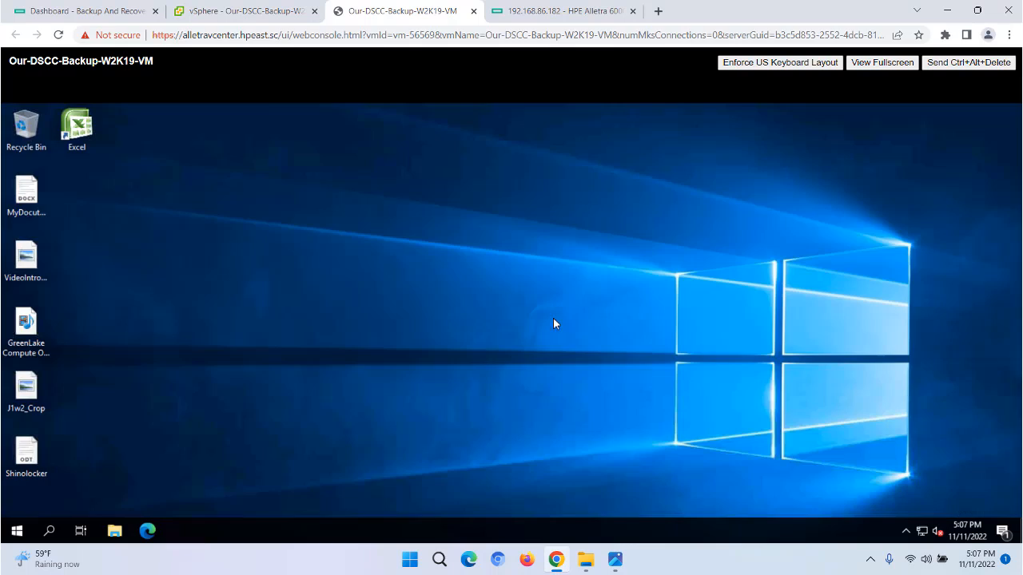
double_click(16, 262)
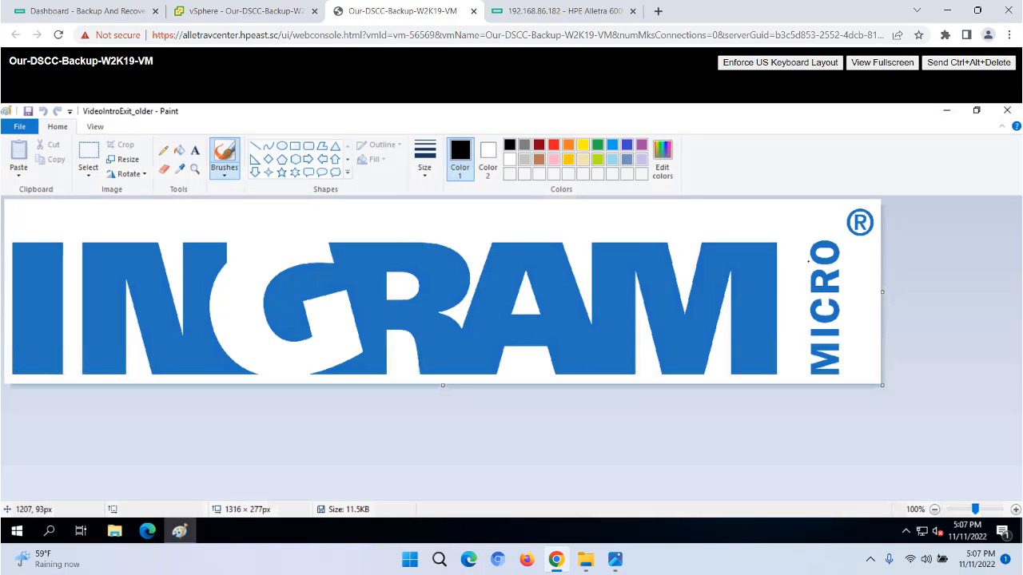
click(1009, 110)
double_click(27, 387)
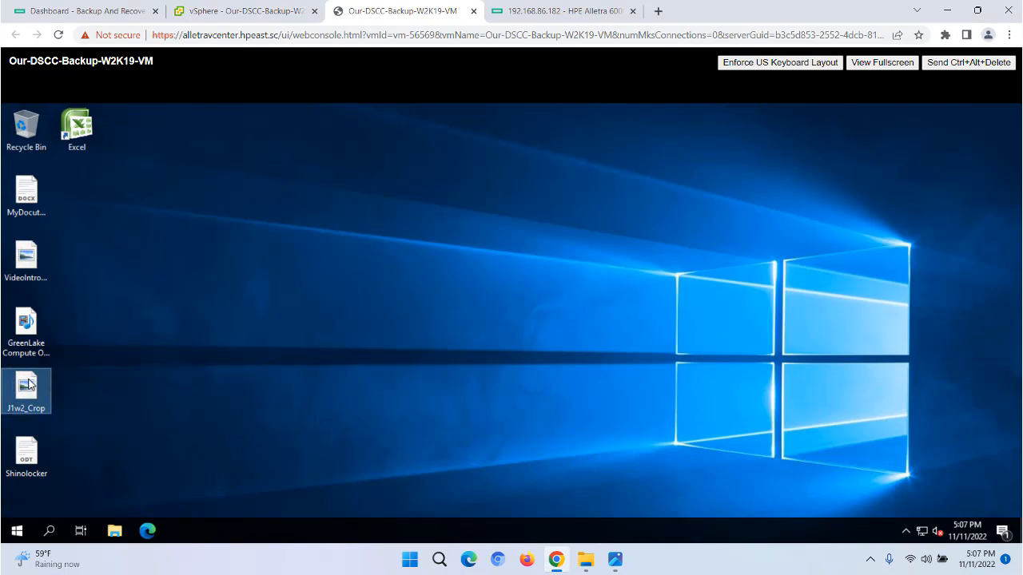
click(1007, 111)
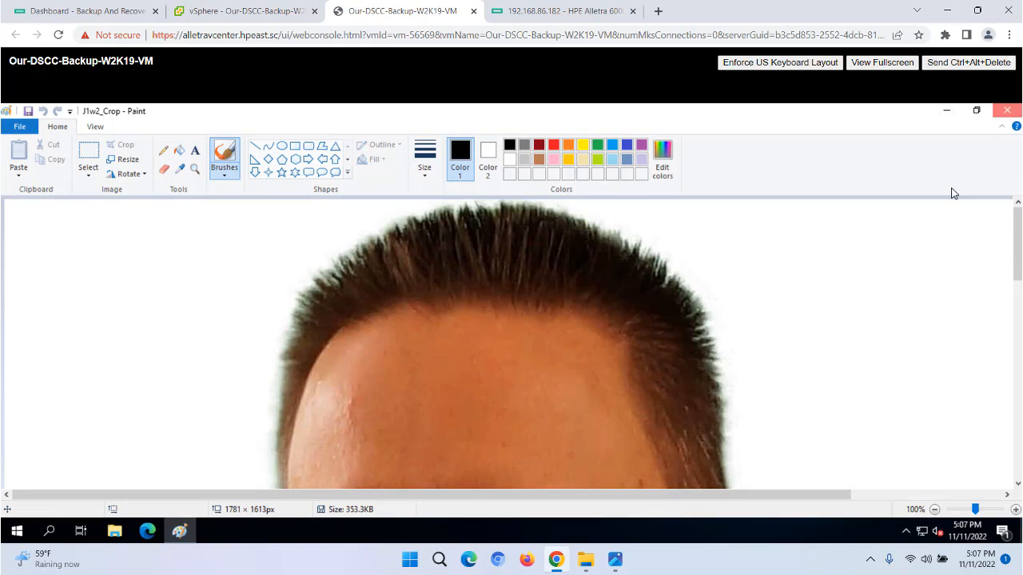
click(474, 11)
Step: Return to the Data Services Cloud Console and open the Data Orchestrators list of the on-prem setup
click(101, 14)
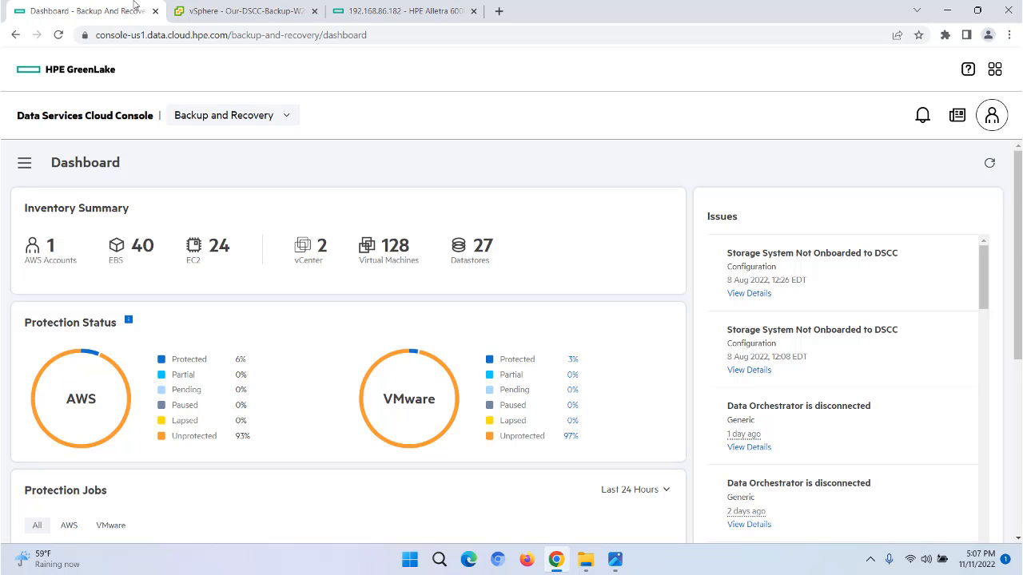
click(25, 163)
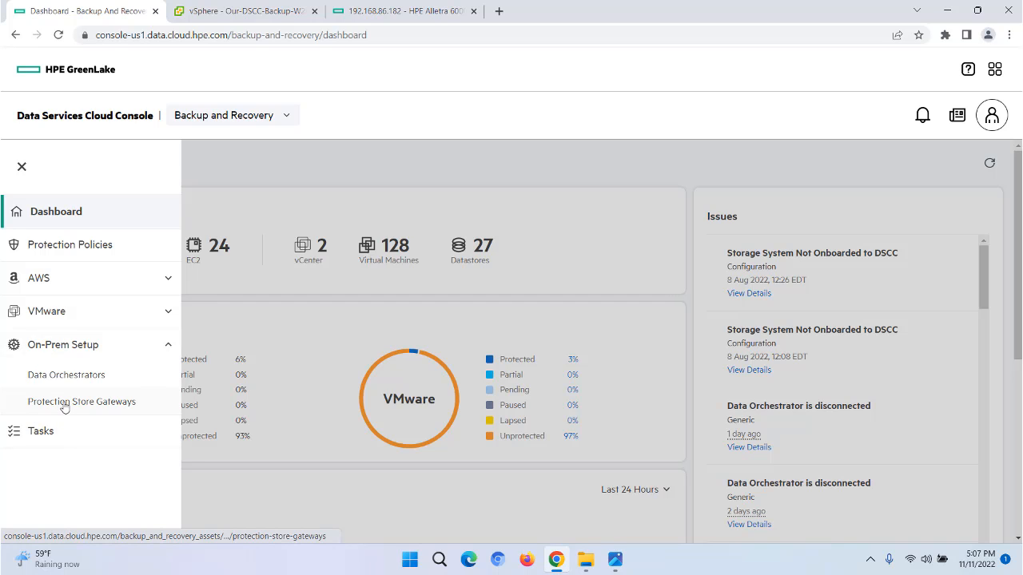
click(64, 377)
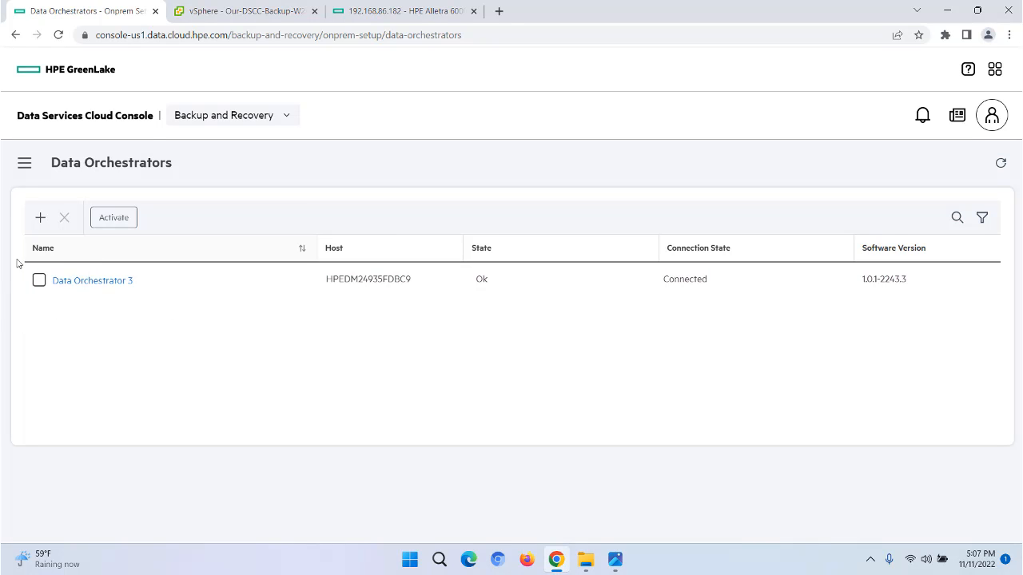
Step: Switch to the vSphere Client and view the summary of the HPE-B-R-Service_Data-Orchestrator-1.0.1-2228.1-vcenter VM
click(263, 10)
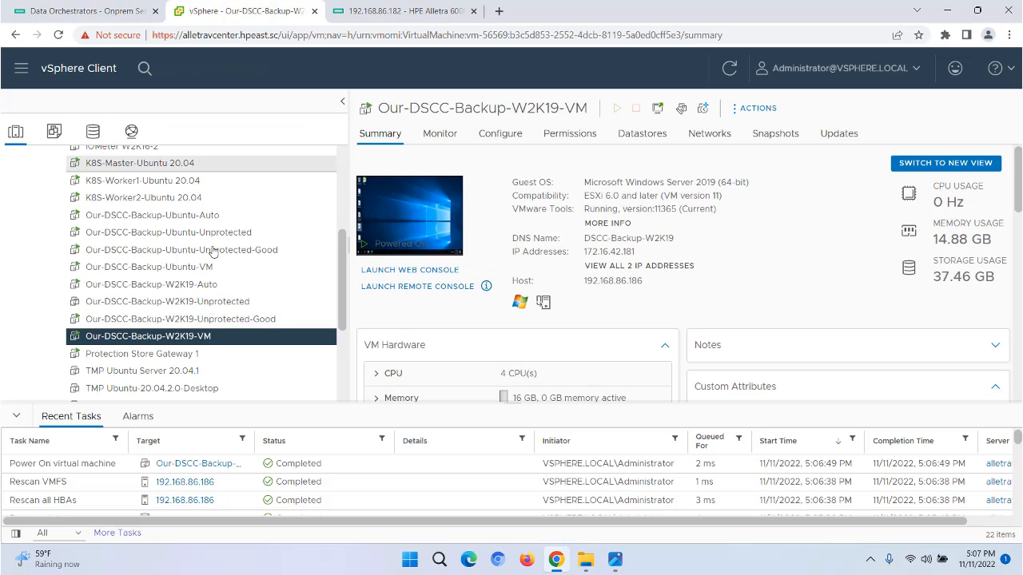
scroll(250, 334, up, 5)
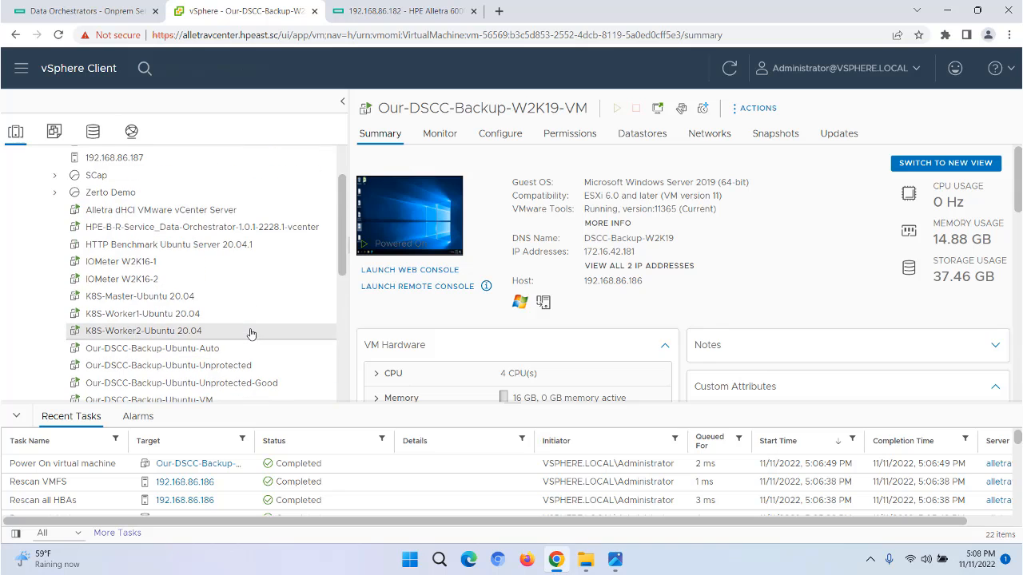
click(127, 297)
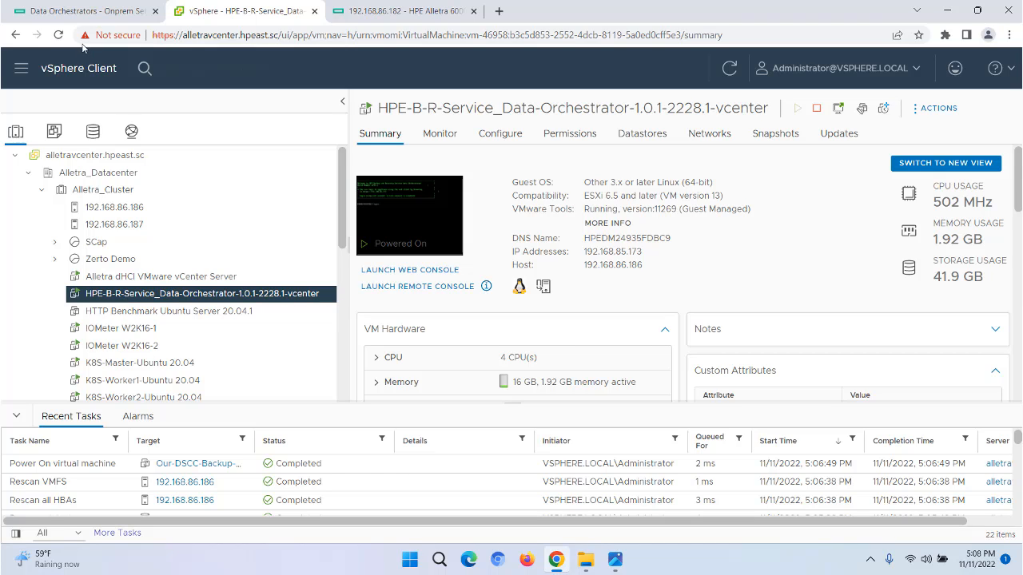
Step: Examine the Data Orchestrator package download in the Data Services Cloud Console, cancelling before the OVA file is saved
click(80, 11)
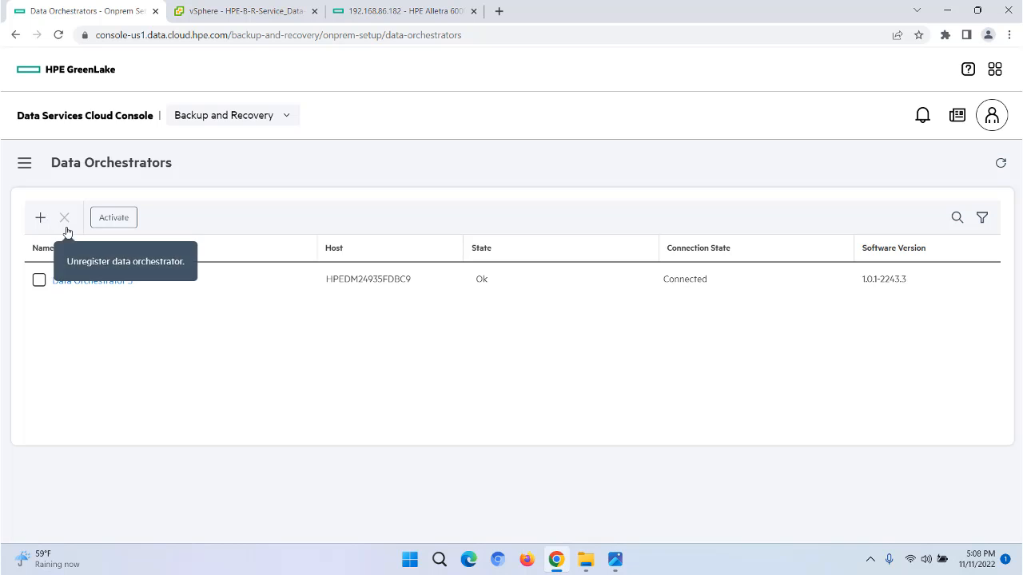
click(40, 218)
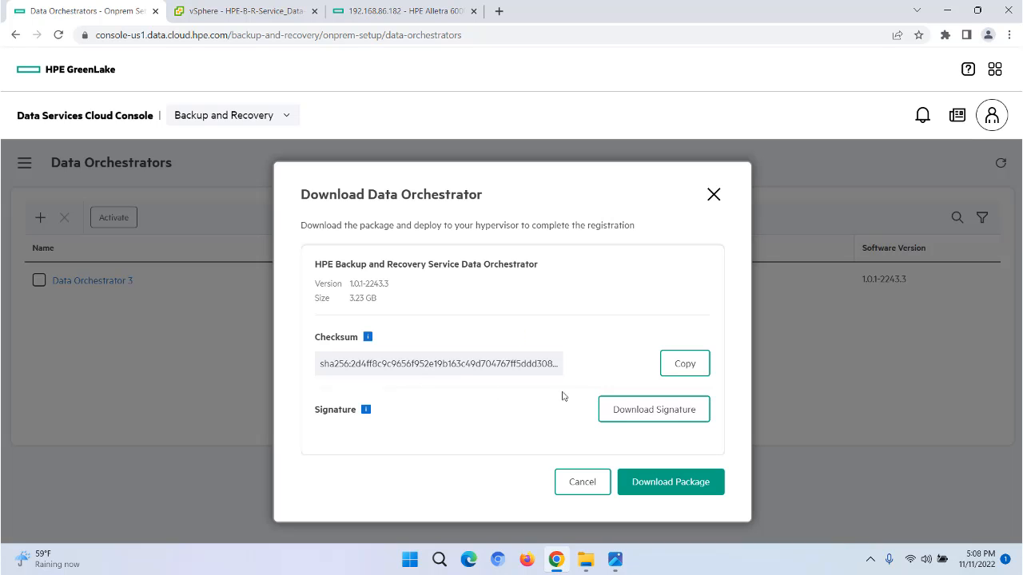
click(647, 477)
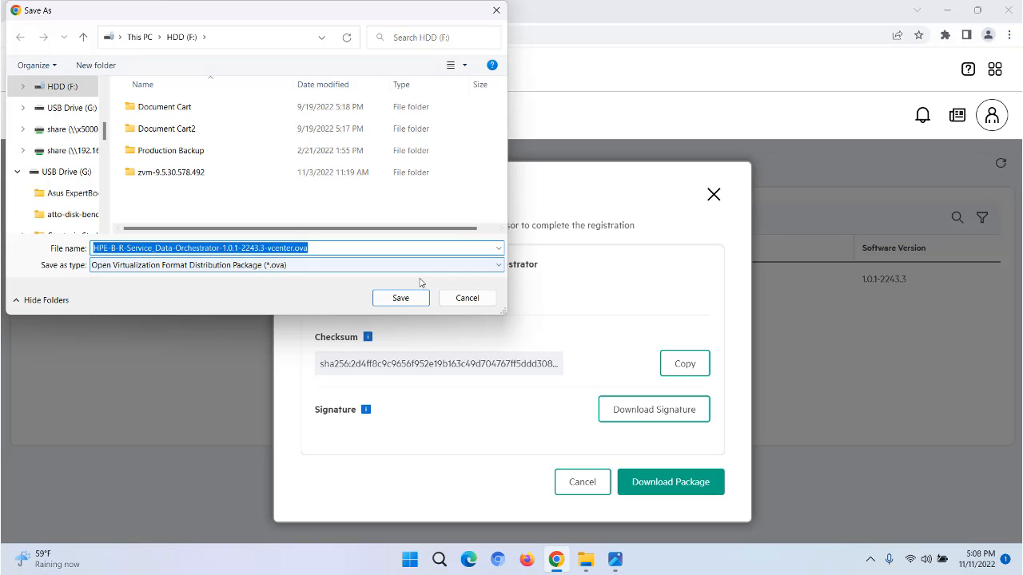
click(469, 300)
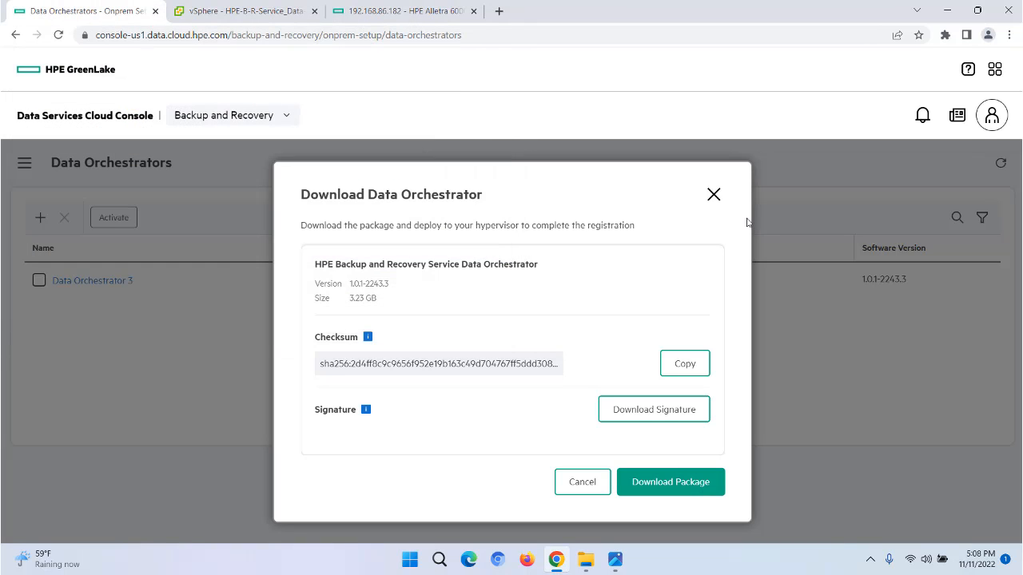
click(713, 195)
Step: Review the OVF deployment option available for Alletra_Cluster in the vSphere Client and reselect the Data Orchestrator VM
click(202, 10)
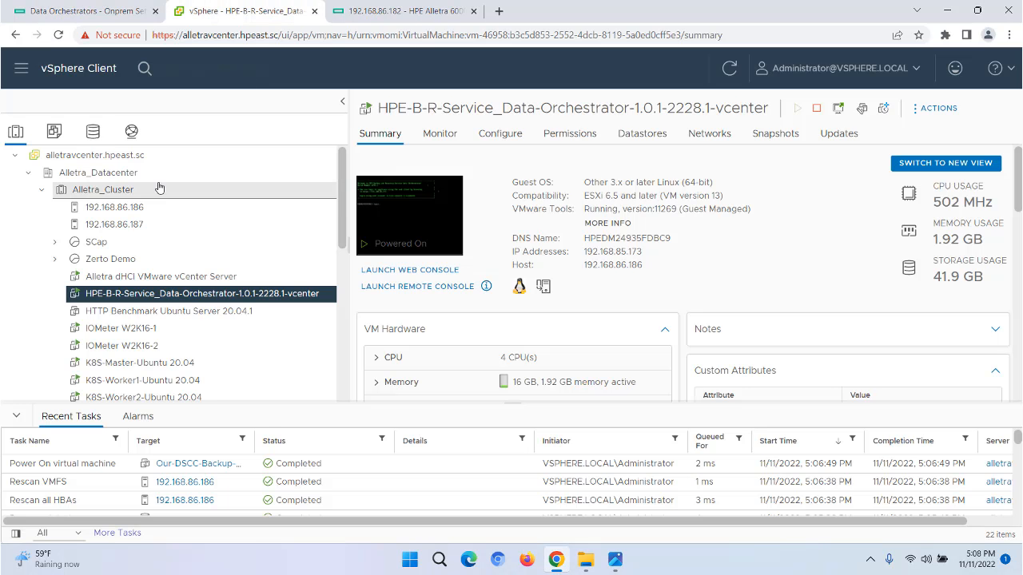
click(118, 192)
right_click(117, 190)
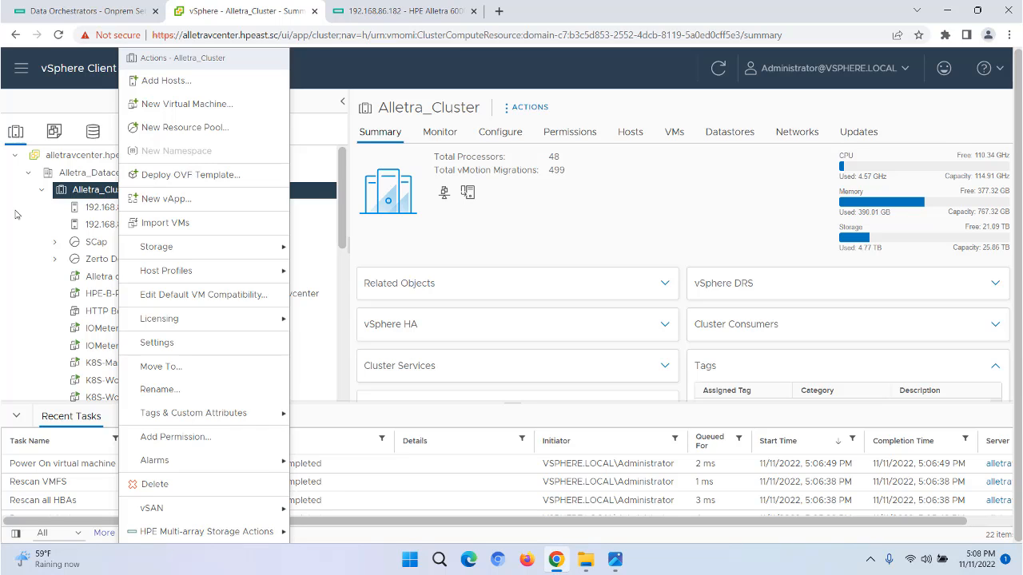
click(22, 328)
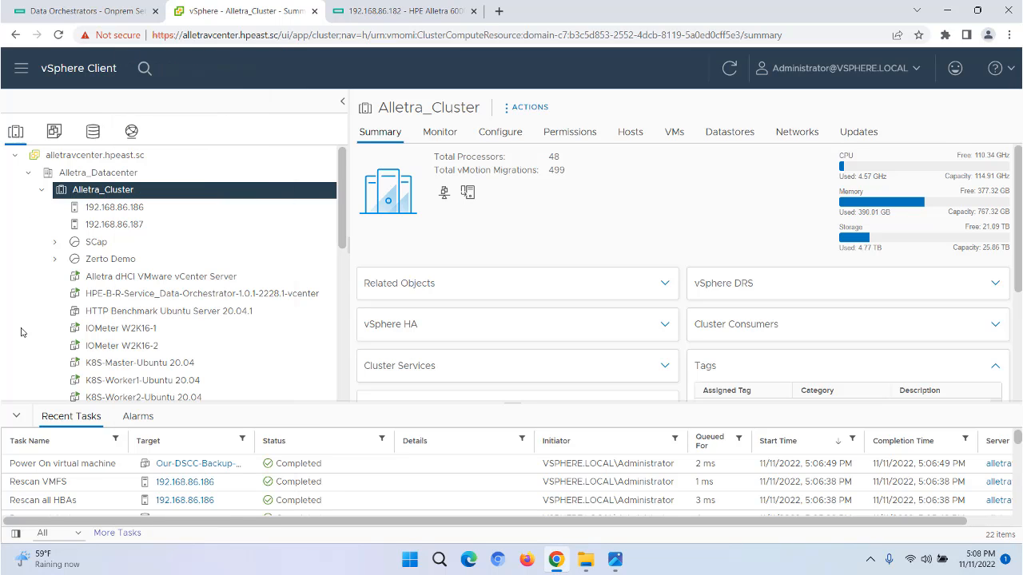
click(164, 295)
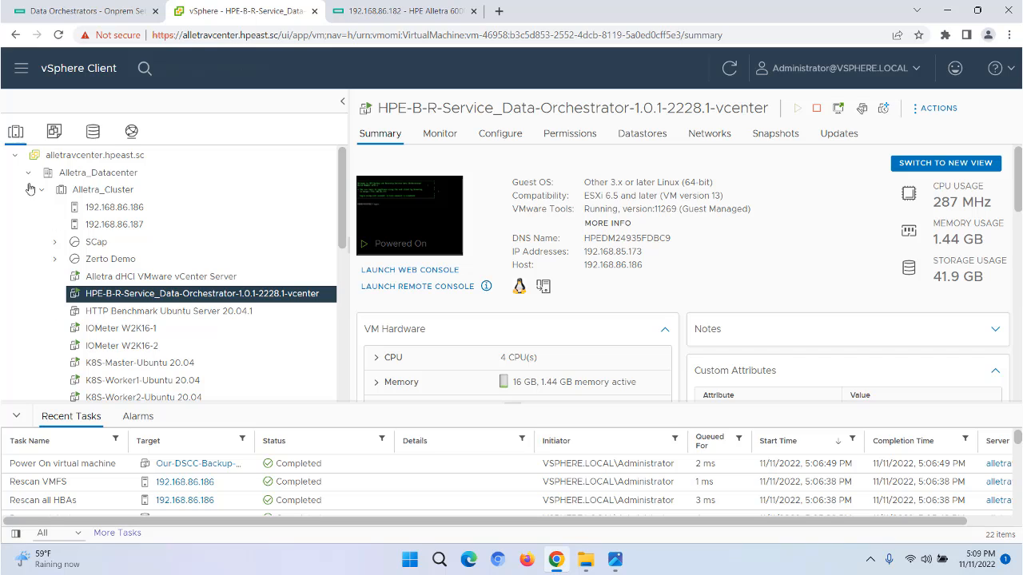
Step: Open the Data Orchestrator activation dialog in the cloud console, and copy the orchestrator VM's IP address from its vSphere summary
click(86, 9)
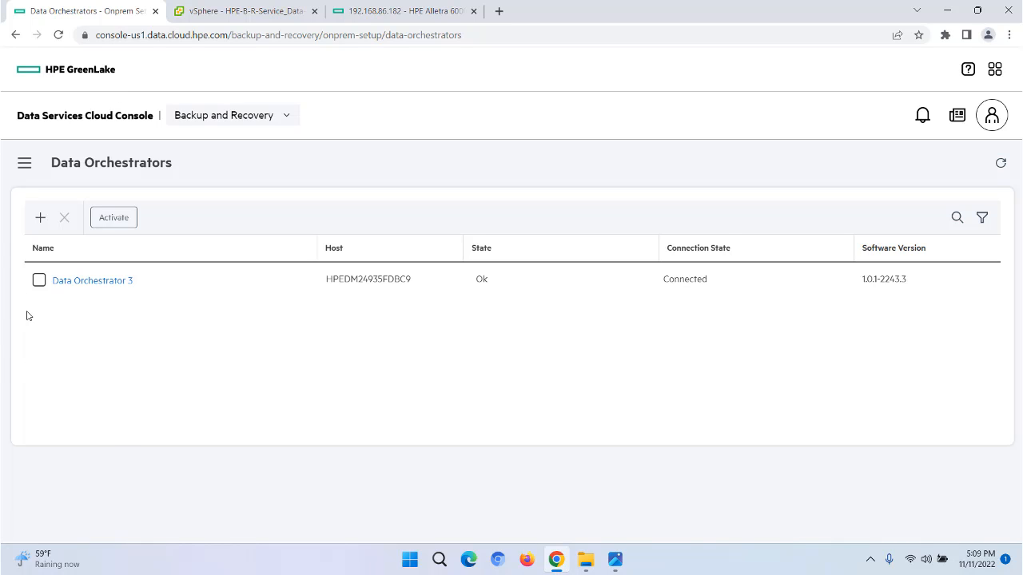
click(113, 219)
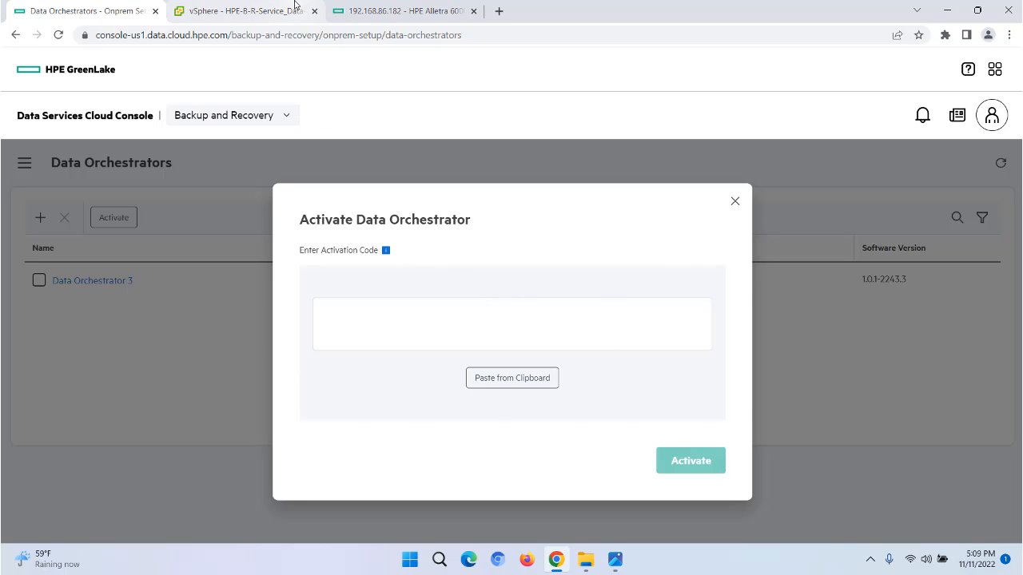
click(244, 11)
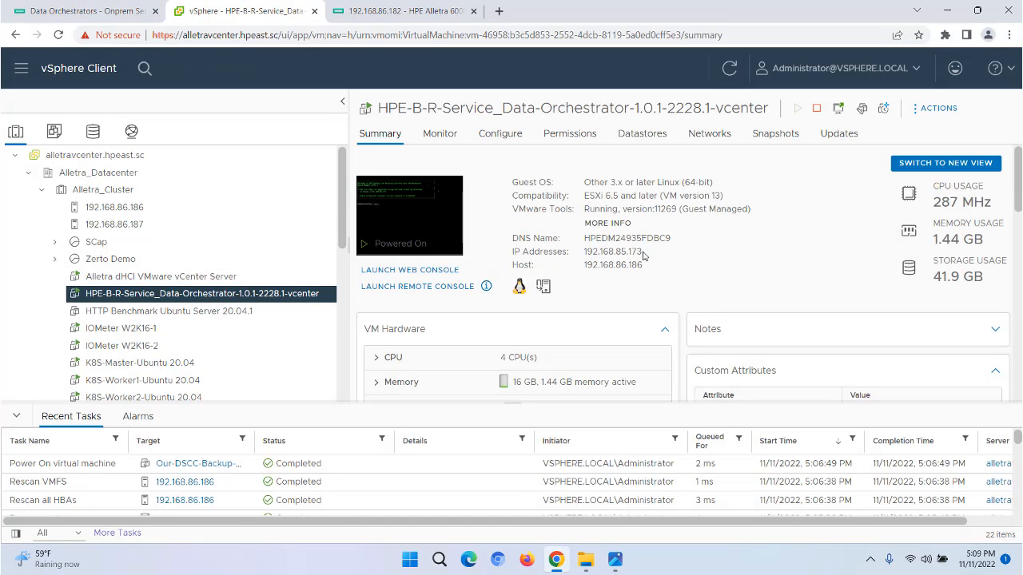
drag(642, 254, 584, 252)
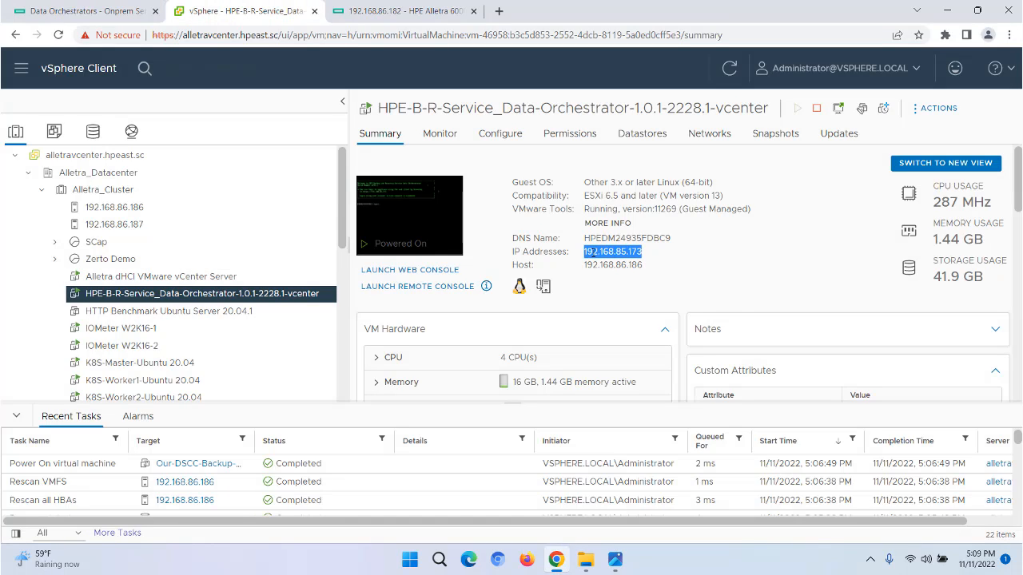
right_click(587, 252)
click(619, 265)
Step: Open the Data Orchestrator's sign-in page in a new browser tab using the copied address 192.168.85.173
click(499, 11)
click(268, 35)
right_click(273, 38)
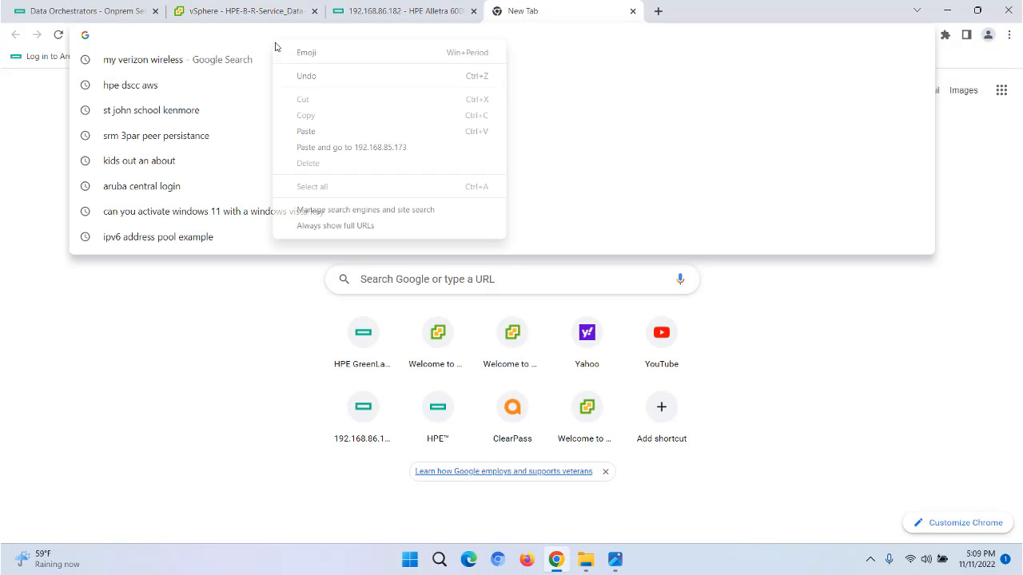
click(319, 131)
key(Return)
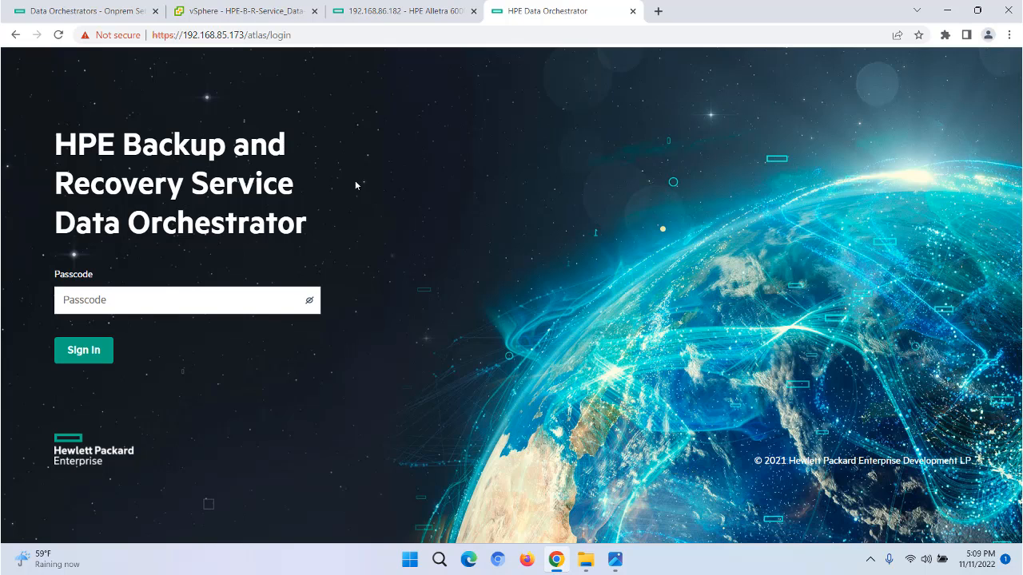
Step: Close the activation dialog in the cloud console, open the details of Data Orchestrator 3 and display its available actions
click(116, 12)
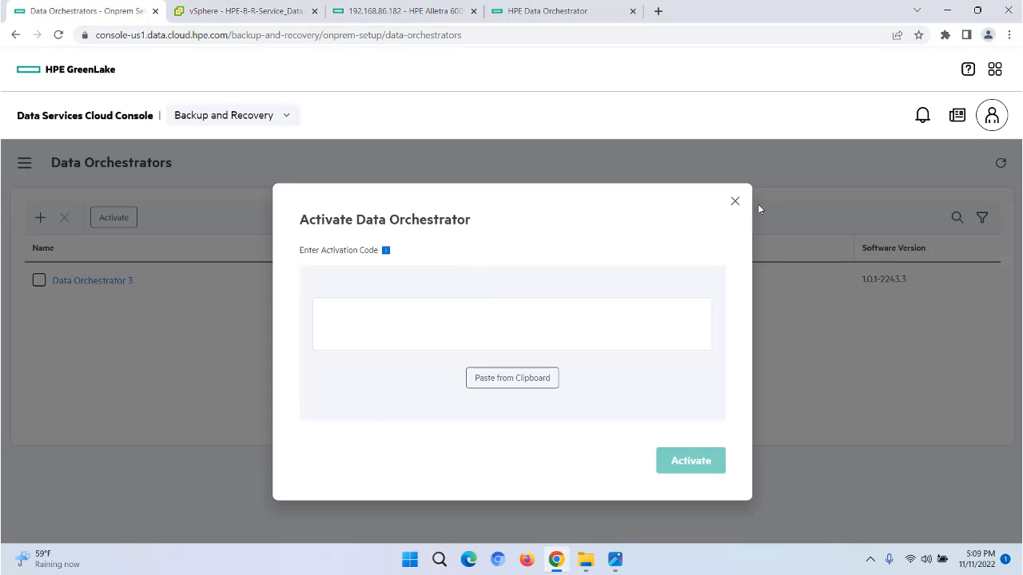
click(734, 201)
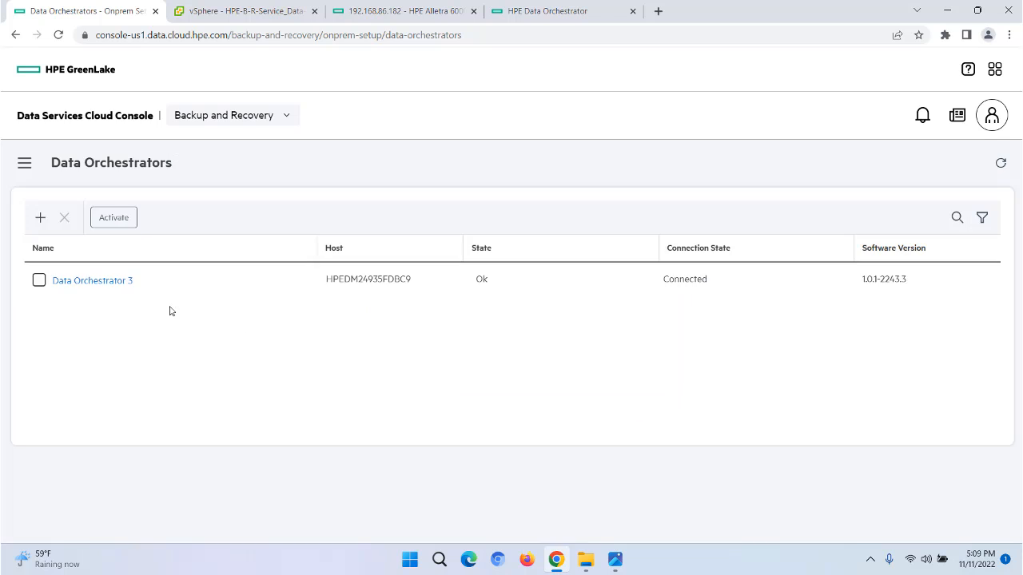
click(87, 280)
click(969, 166)
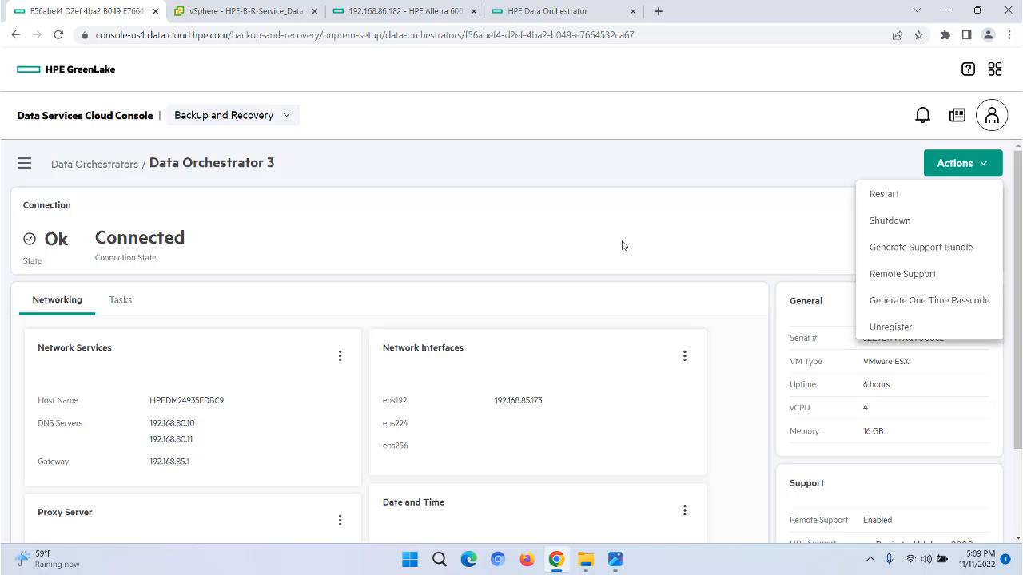
Step: Open the list of registered vCenter servers, review the fields required to register a new one, and close the form without registering
click(624, 166)
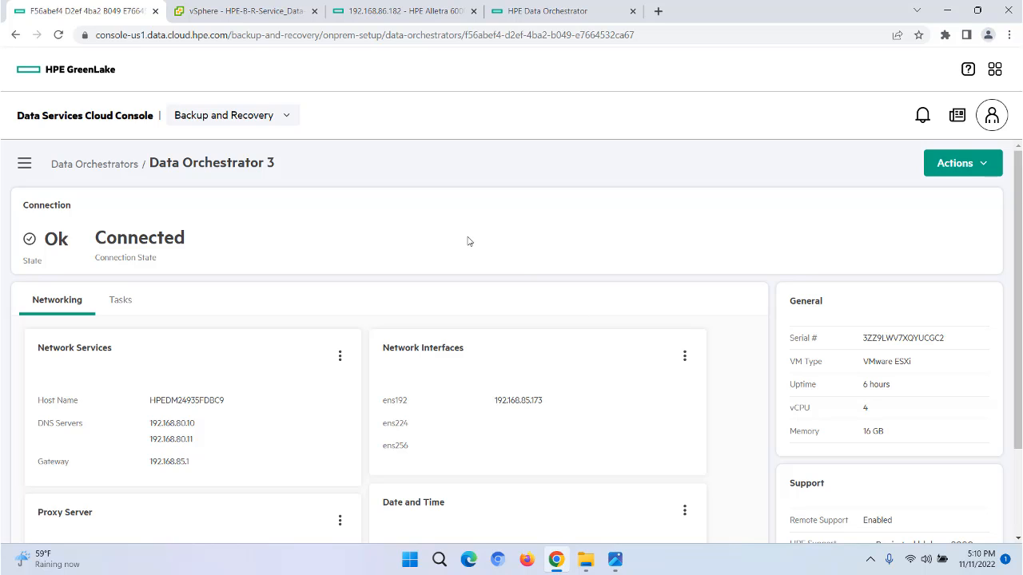
click(24, 163)
click(37, 314)
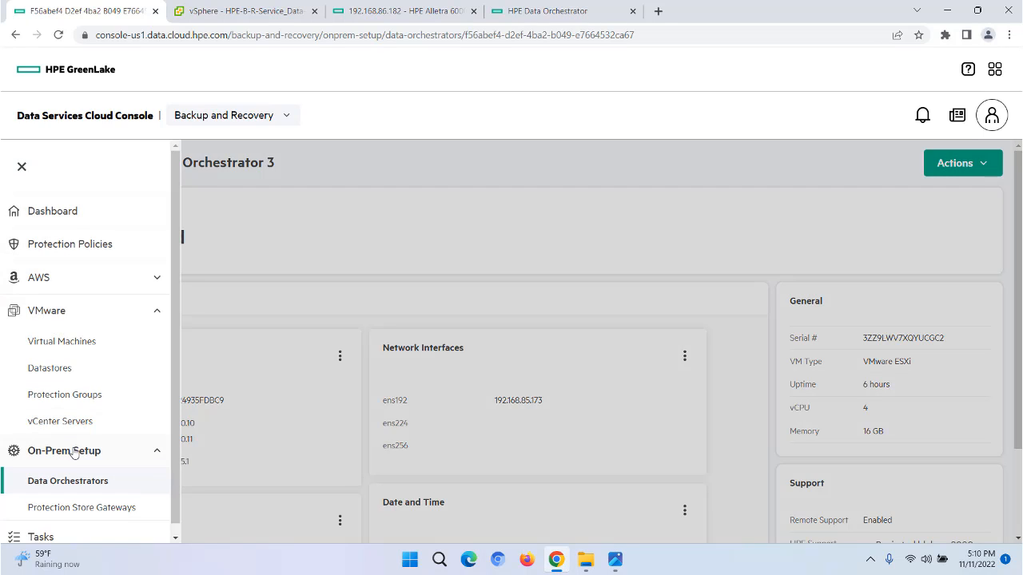
click(61, 421)
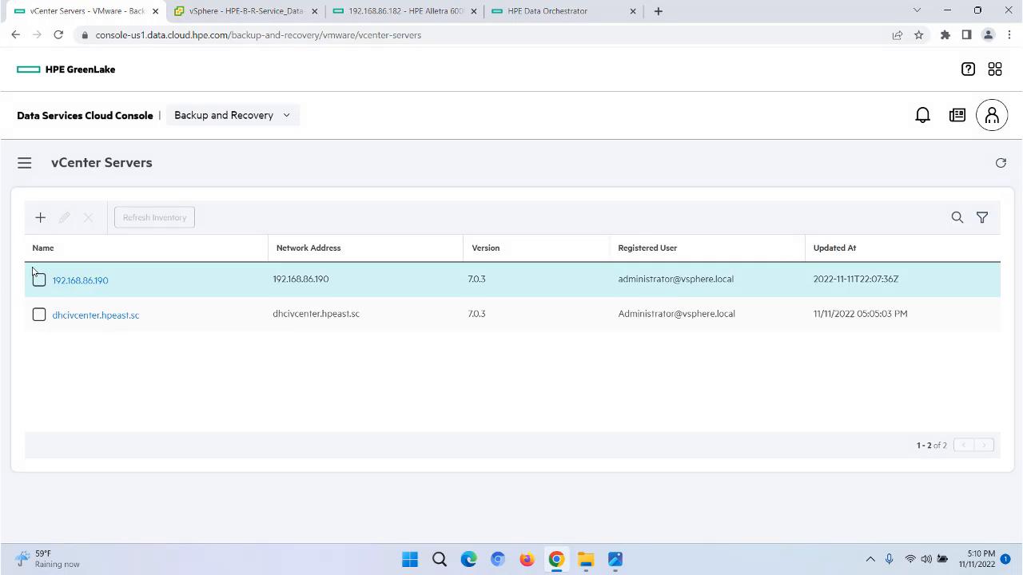
click(40, 219)
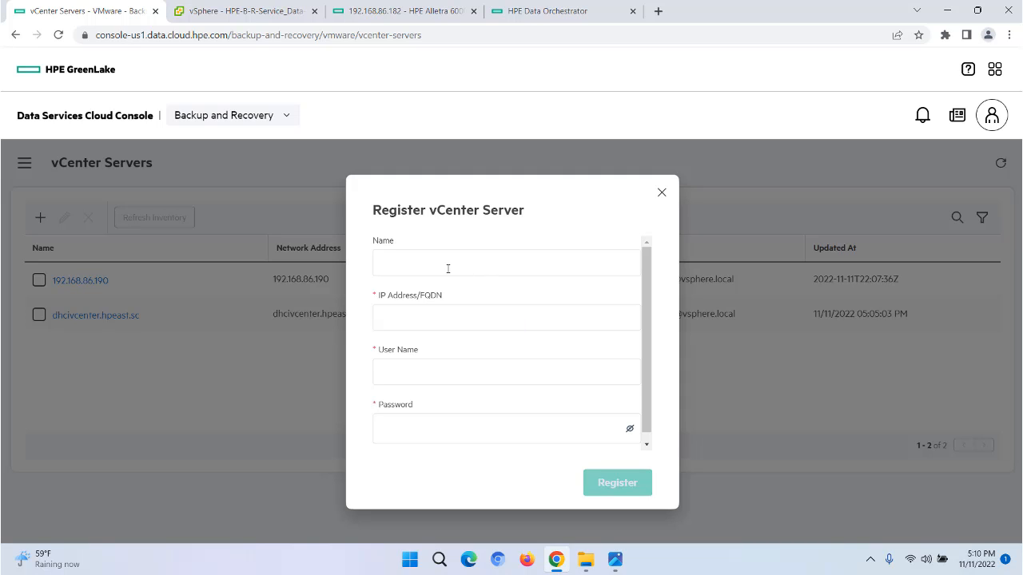
click(438, 318)
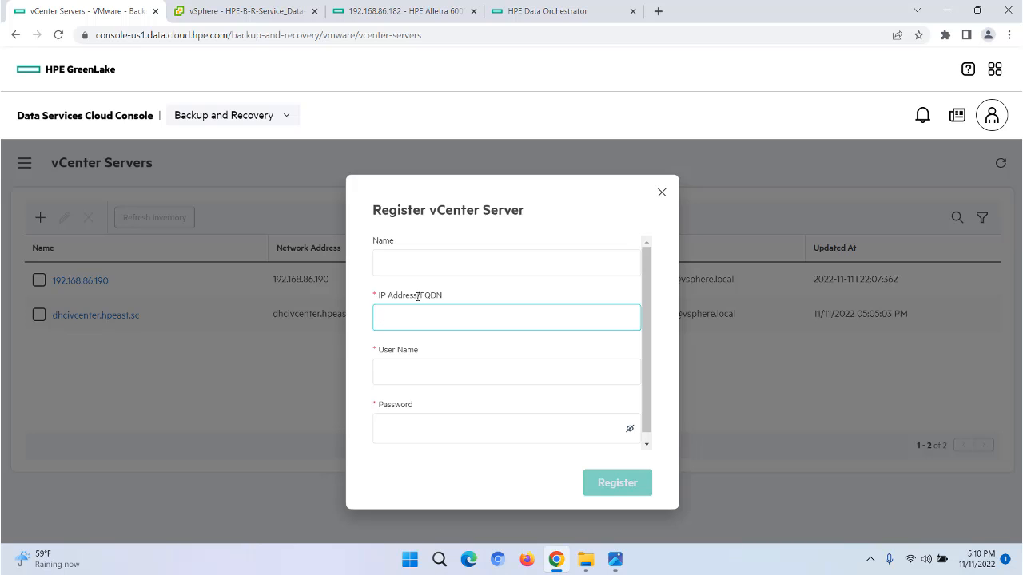
click(663, 193)
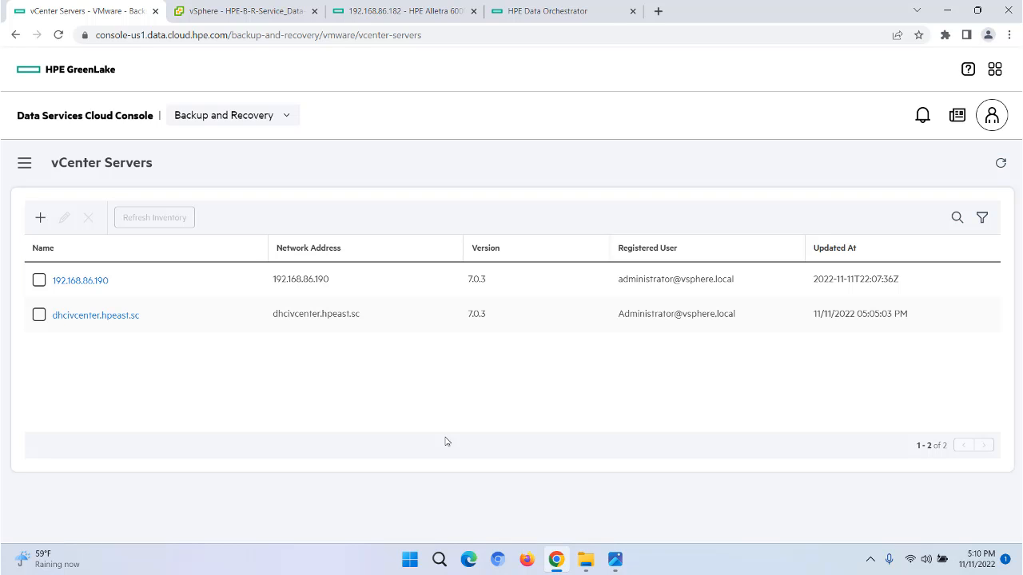
Step: Open the list of Protection Store Gateways in the on-prem setup area
click(25, 162)
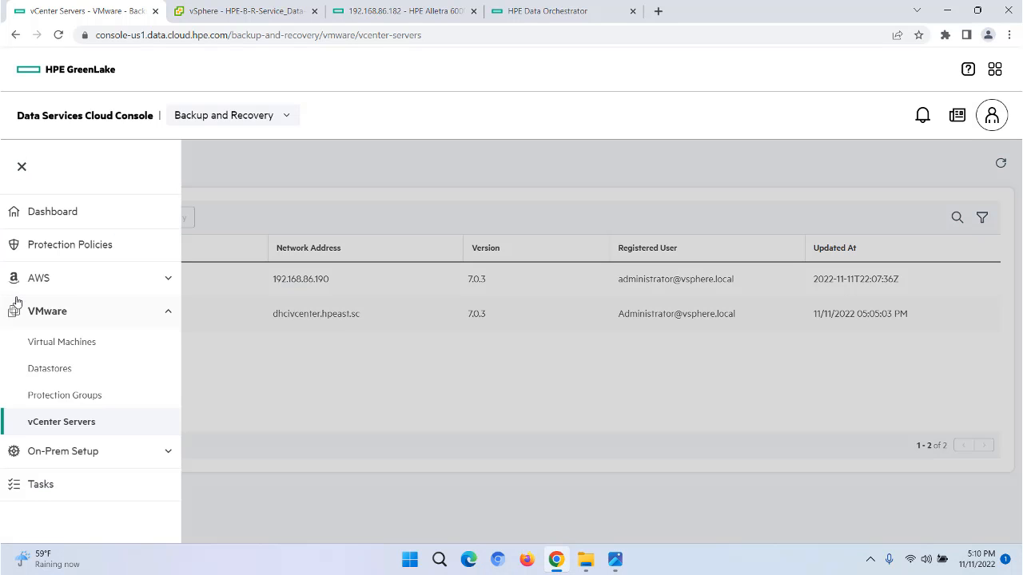
click(54, 451)
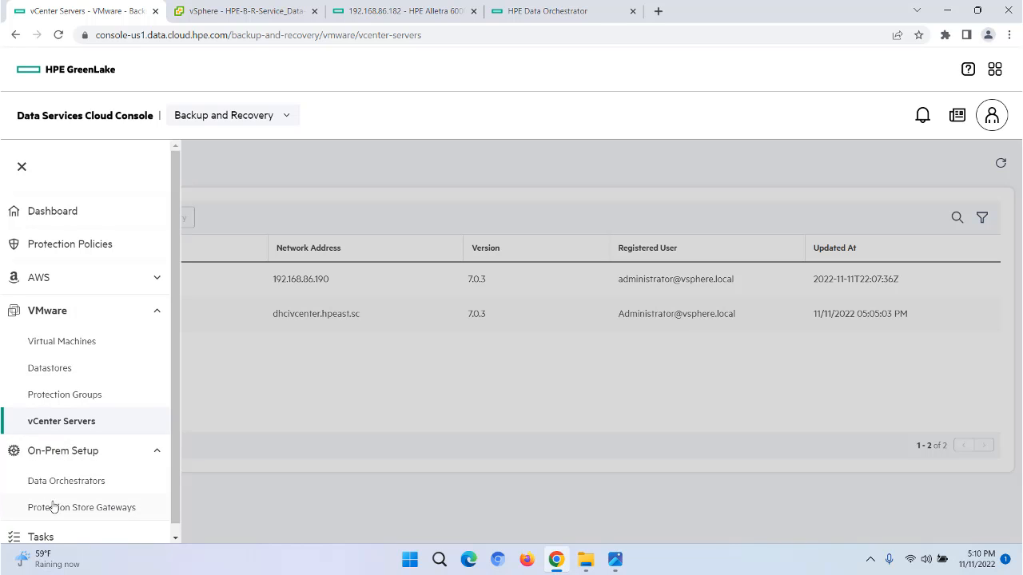
click(55, 509)
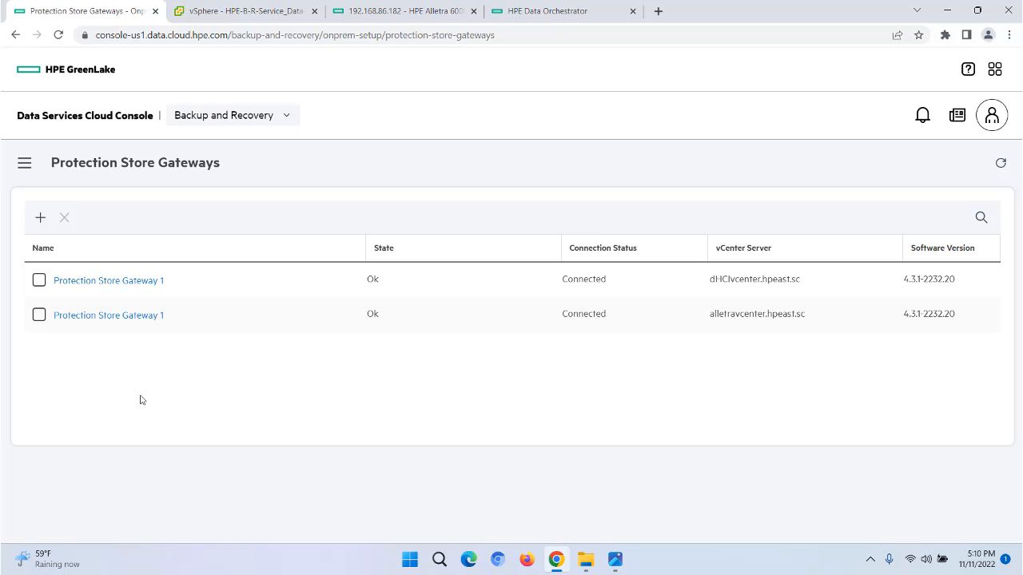
Step: Start a new Protection Store Gateway setup with alletravcenter.hpeast.sc as the vCenter Server to deploy to
click(40, 219)
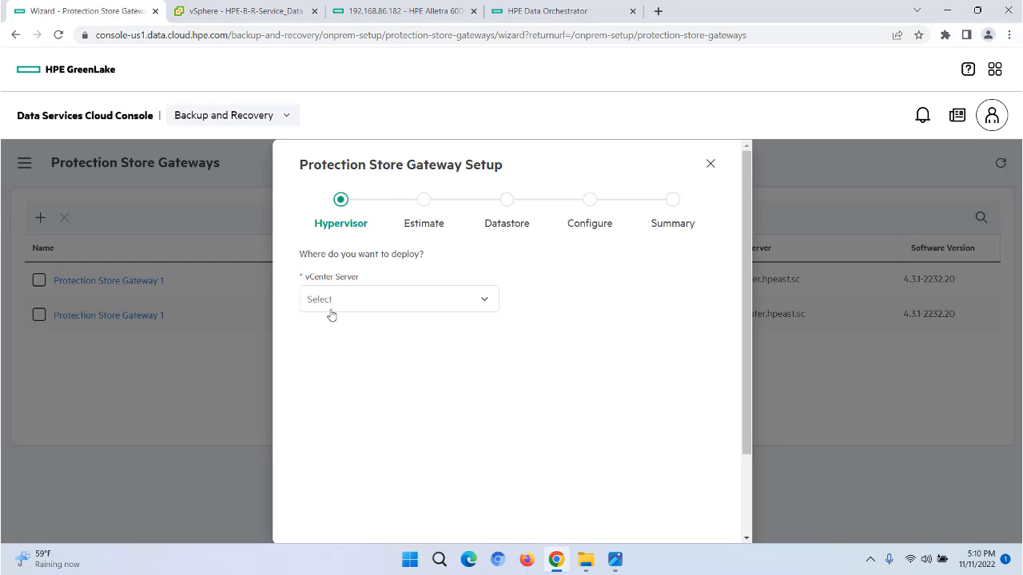
click(485, 300)
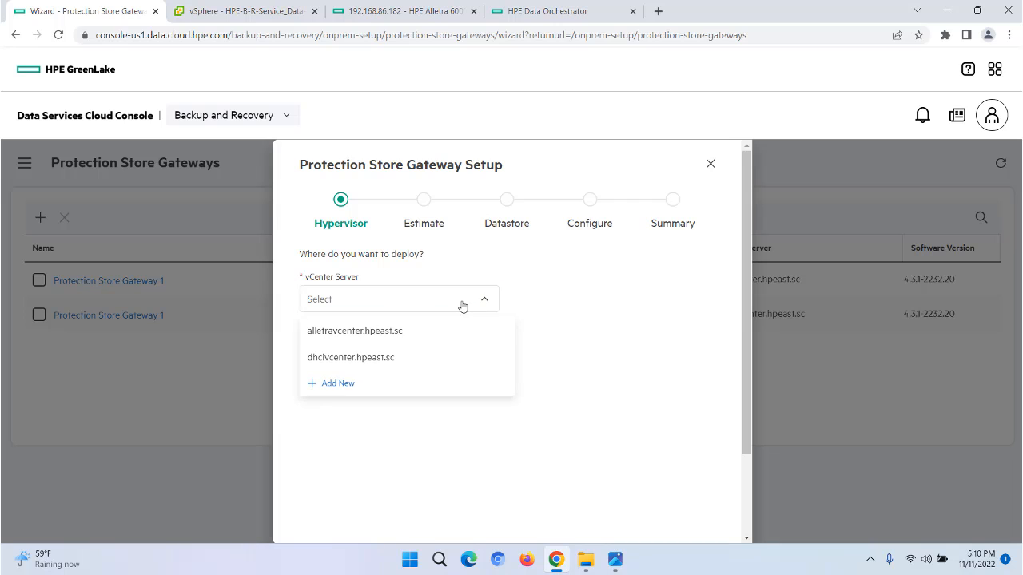
click(369, 339)
scroll(579, 428, down, 2)
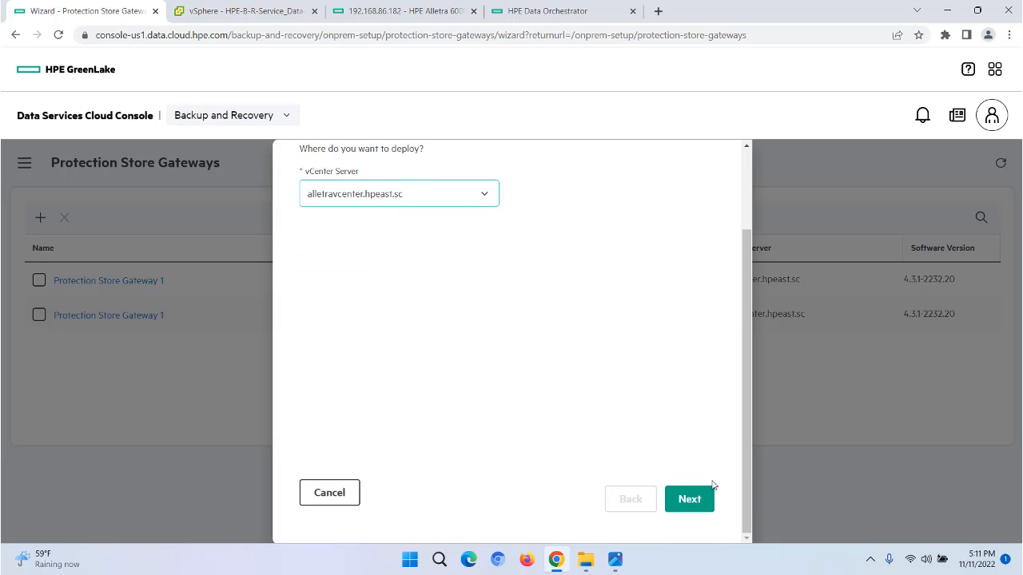
click(699, 502)
Step: Set the gateway's local storage estimate to 1 TiB and select the Our-DSCC-Backup-Automatic datastore to hold it
scroll(591, 360, up, 1)
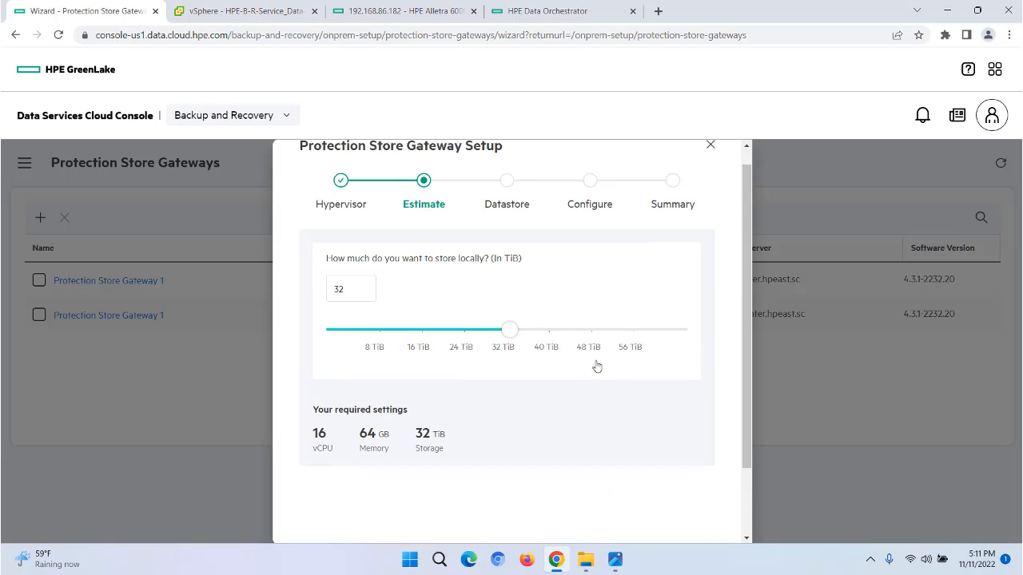
scroll(596, 366, up, 1)
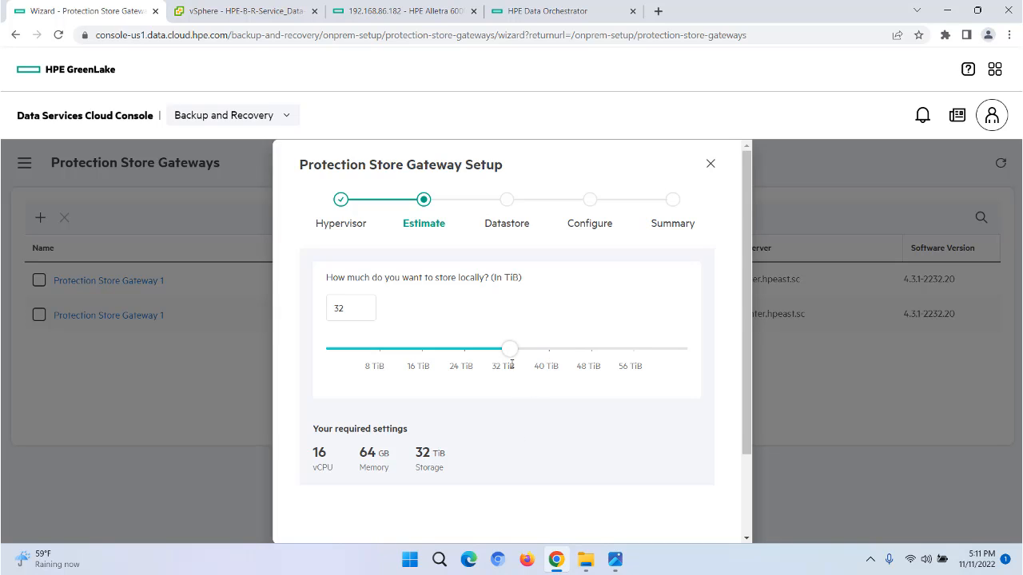
drag(509, 355, 332, 351)
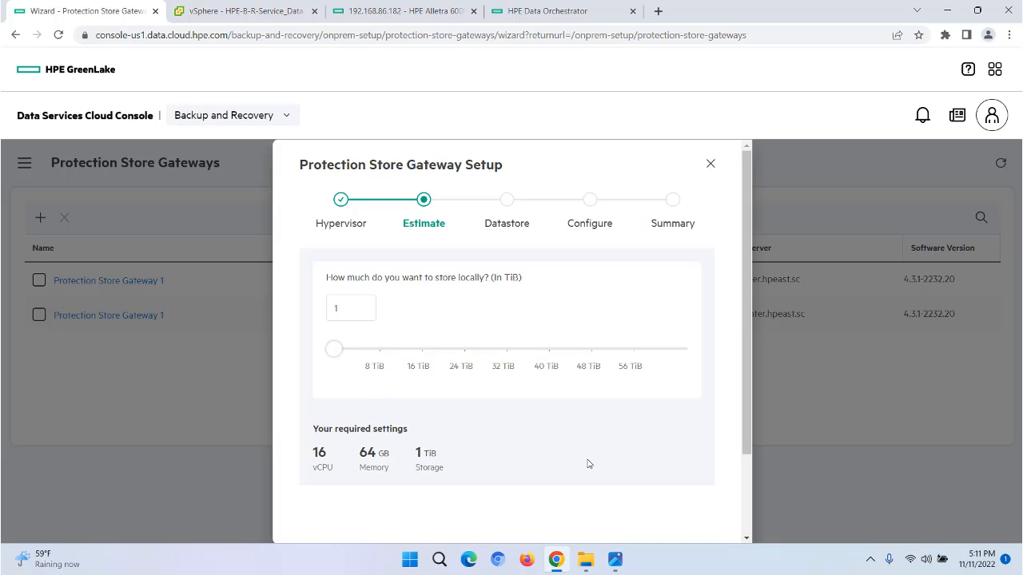
scroll(589, 460, down, 2)
click(685, 497)
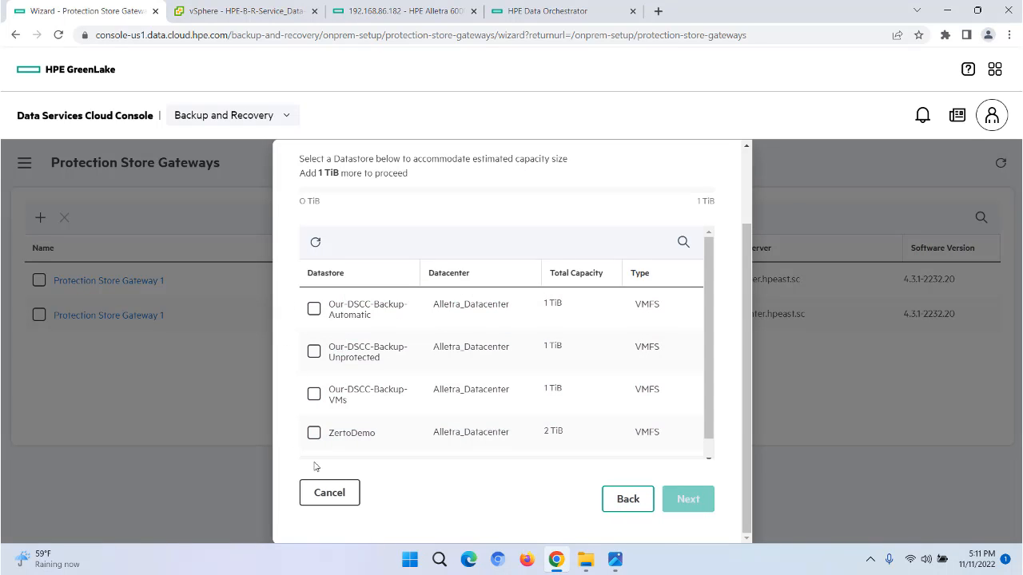
click(314, 309)
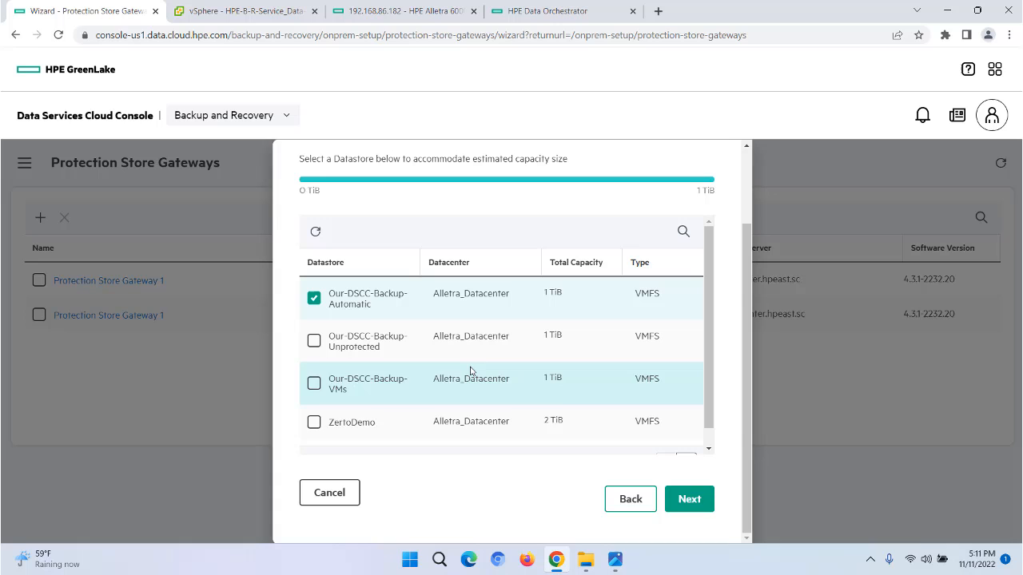
click(687, 500)
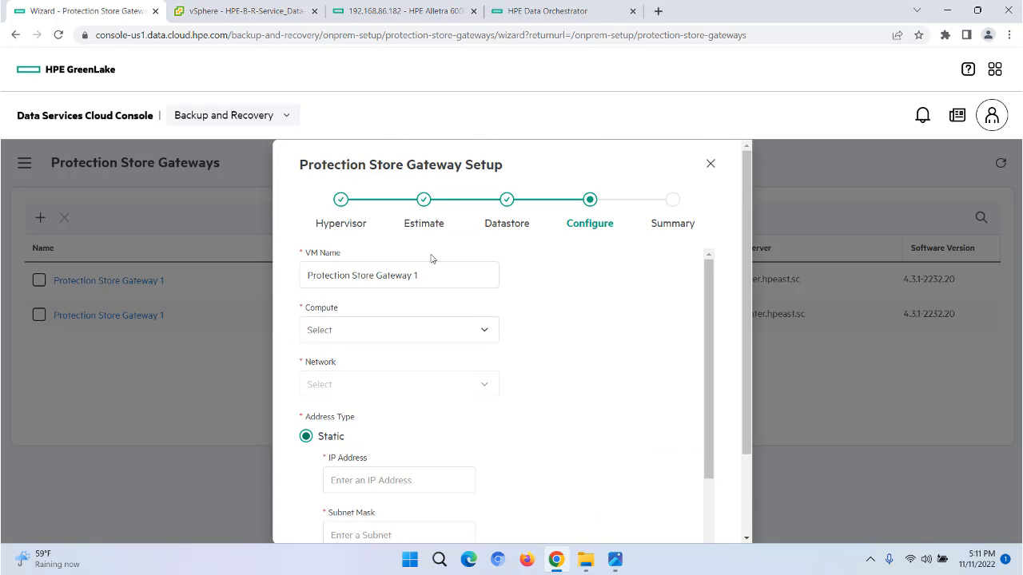
Step: Set the gateway's compute to 192.168.86.186 and its network to VLAN85, review the static address fields, and cancel the setup
click(325, 330)
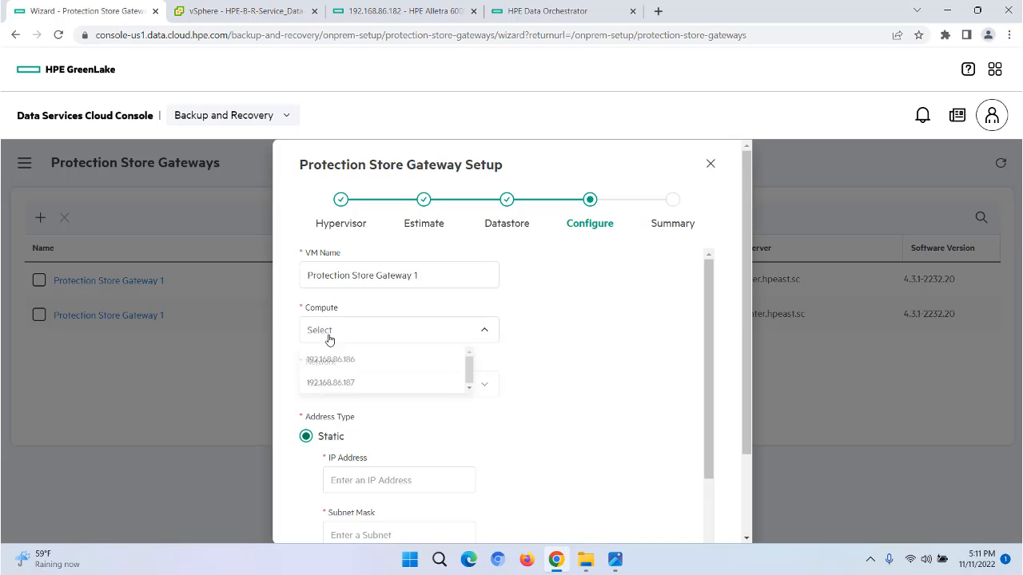
click(327, 363)
click(345, 384)
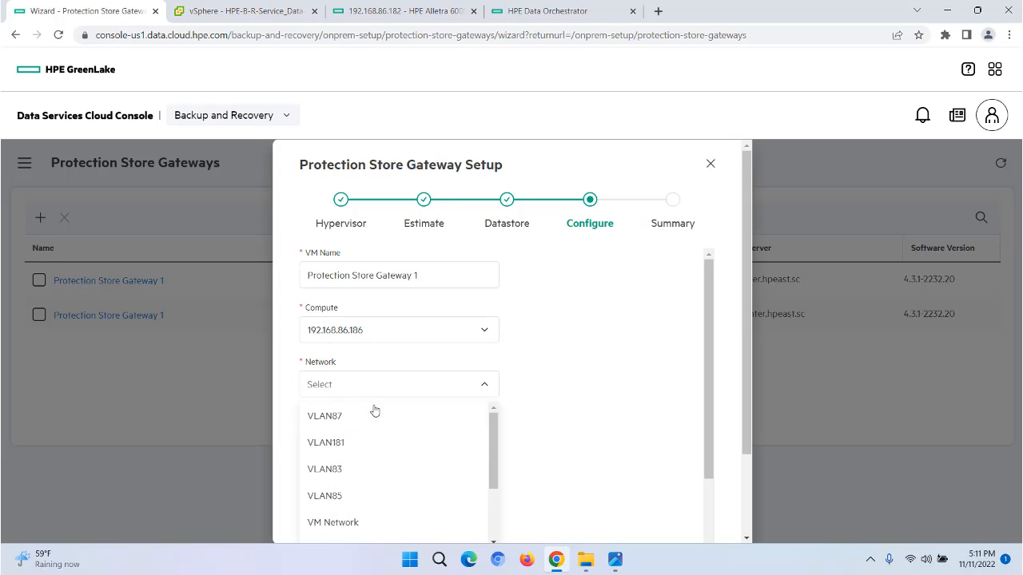
click(361, 496)
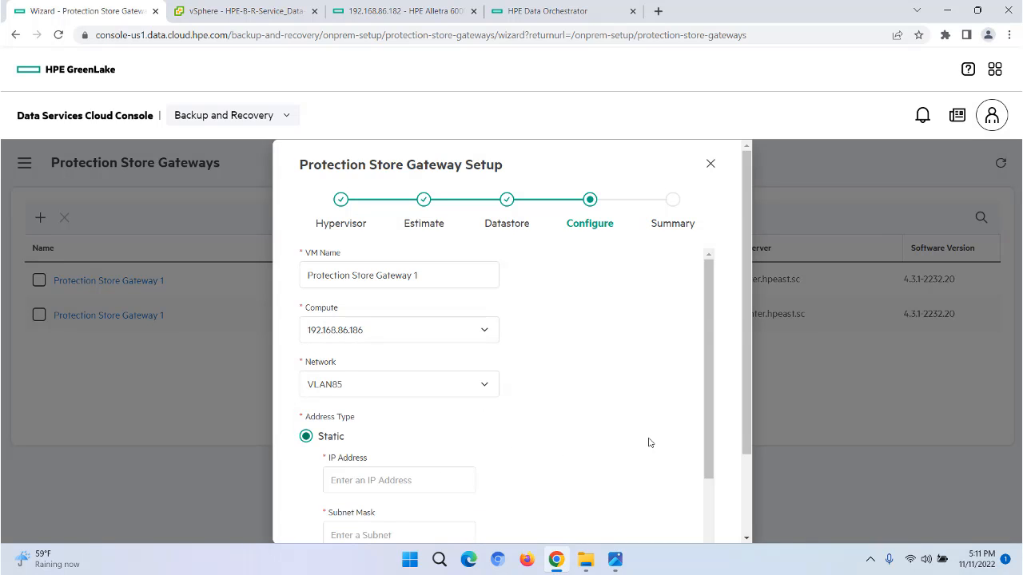
scroll(648, 441, down, 2)
scroll(648, 441, down, 1)
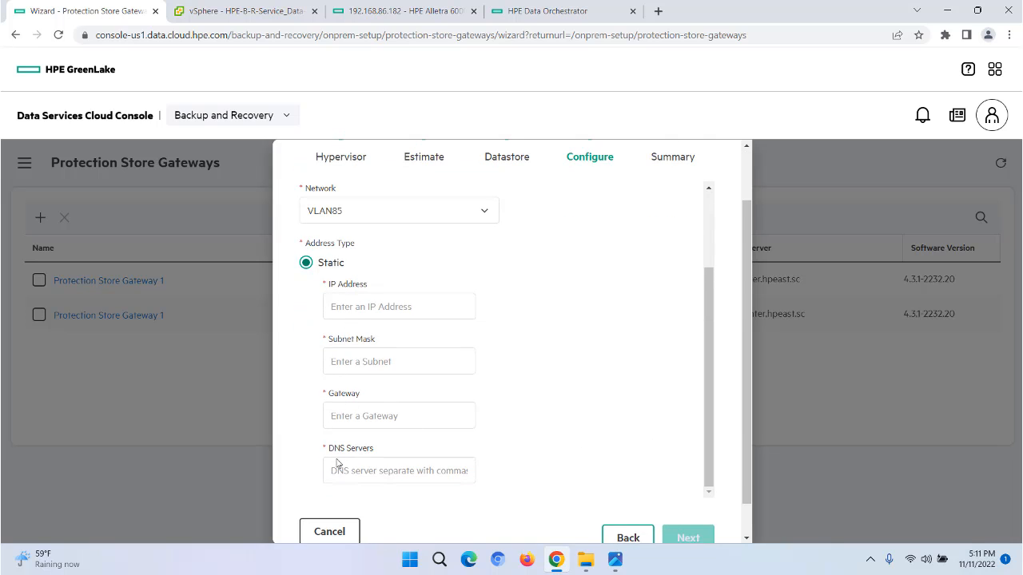
scroll(571, 453, down, 1)
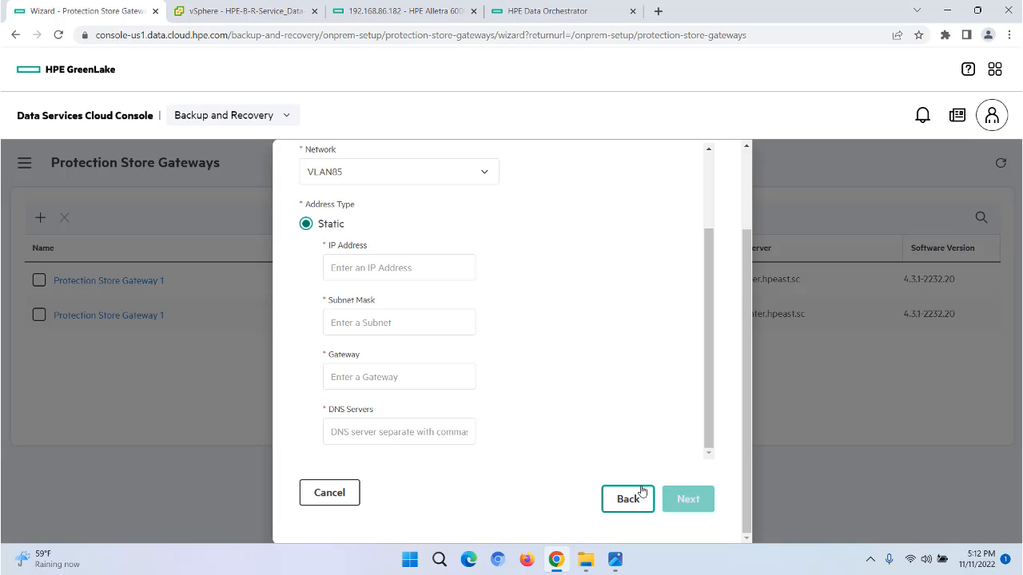
click(342, 493)
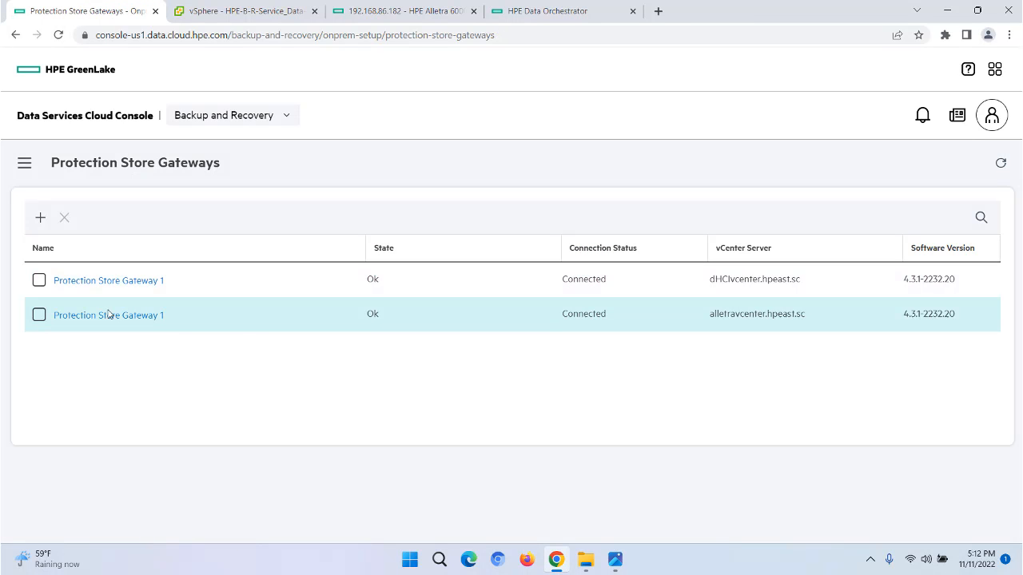
Step: Switch to the vSphere Client and examine the Protection Store Gateway 1 VM's summary, including the capacity, type and location of Hard disk 2
click(230, 16)
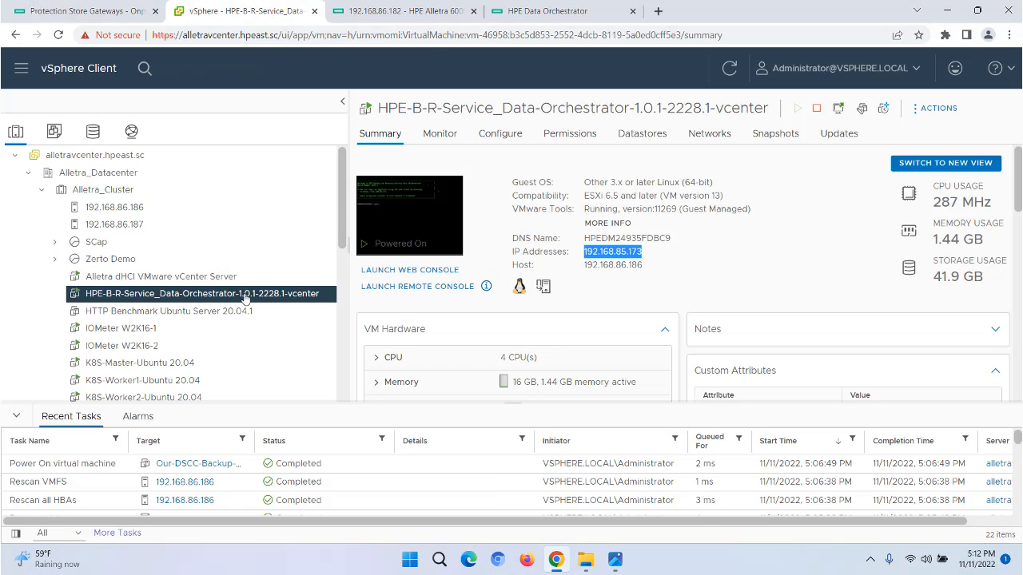
scroll(266, 314, down, 3)
scroll(267, 311, down, 3)
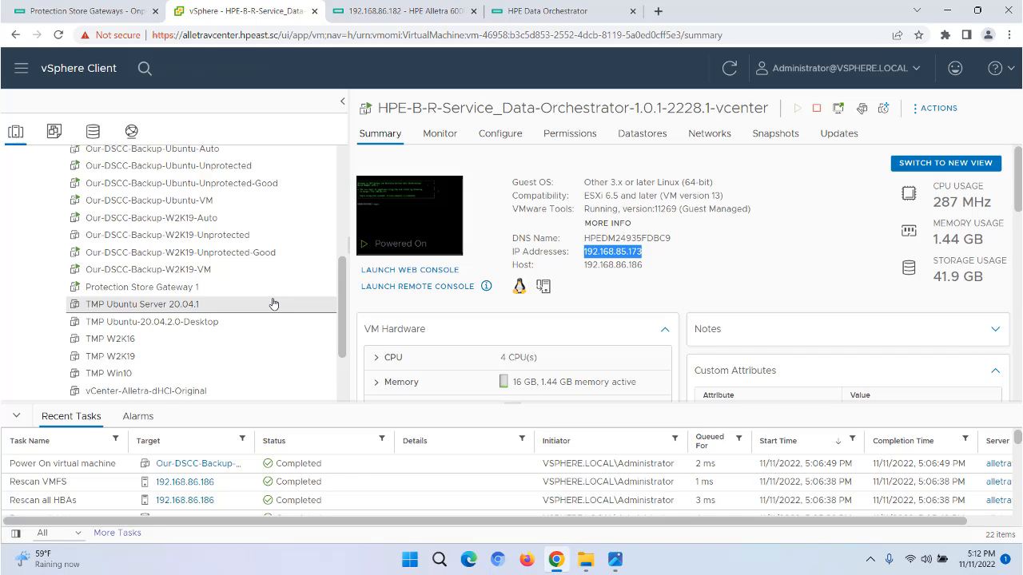
click(142, 287)
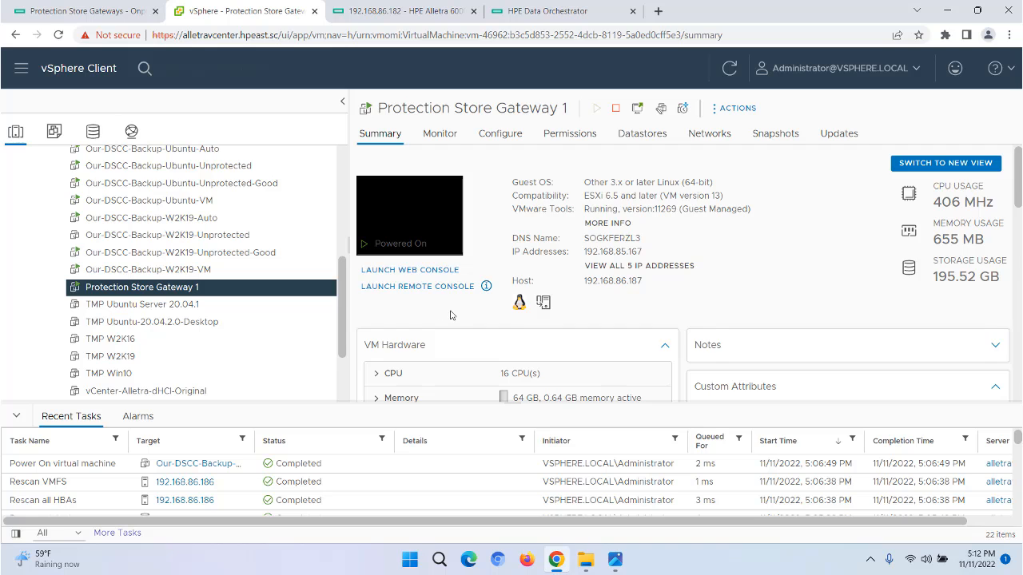
scroll(450, 316, down, 3)
click(376, 318)
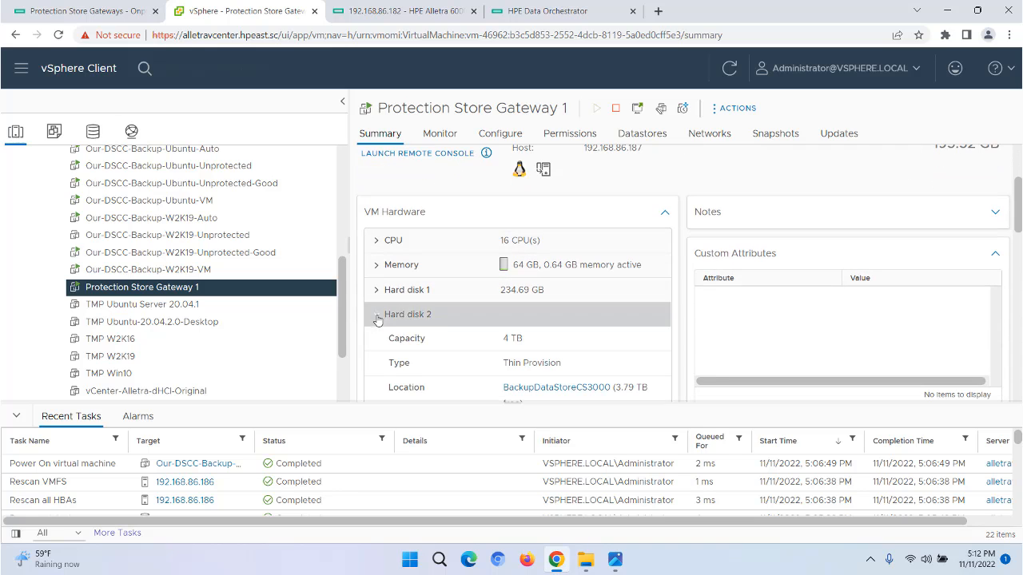
scroll(563, 360, down, 2)
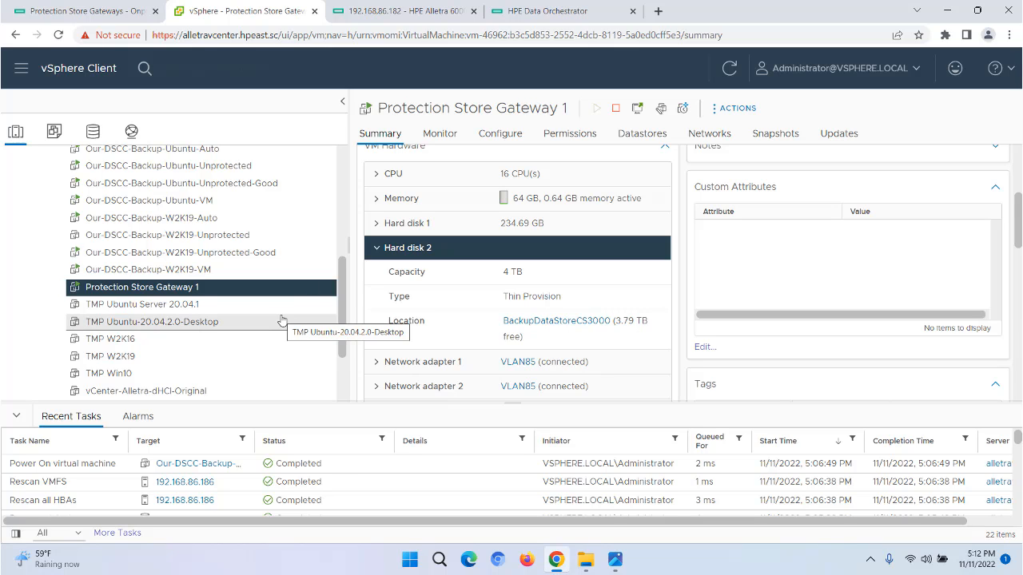
Step: Return to the Data Services Cloud Console and review the existing protection policies with their schedules and retention
click(103, 12)
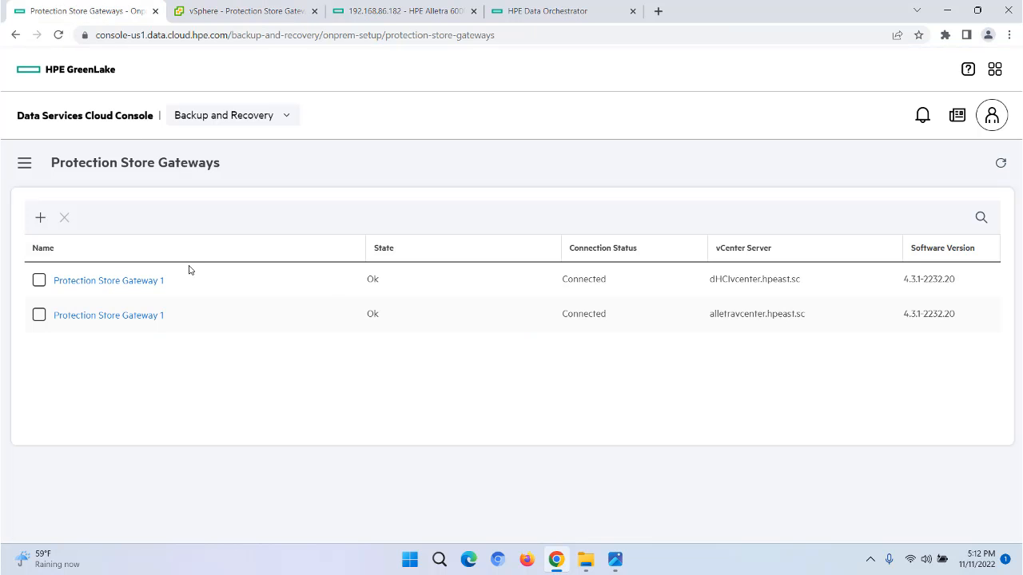
click(24, 161)
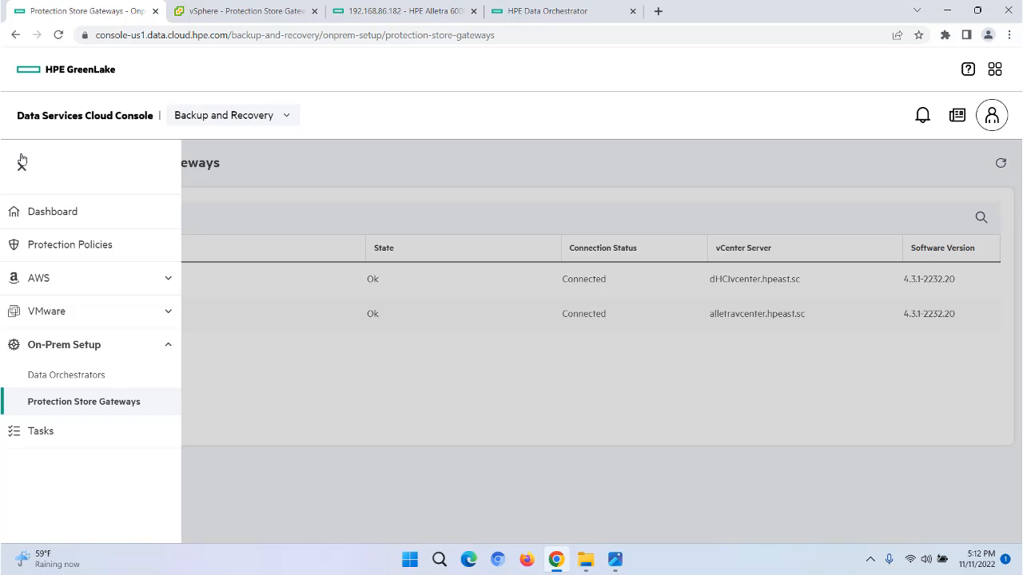
click(51, 244)
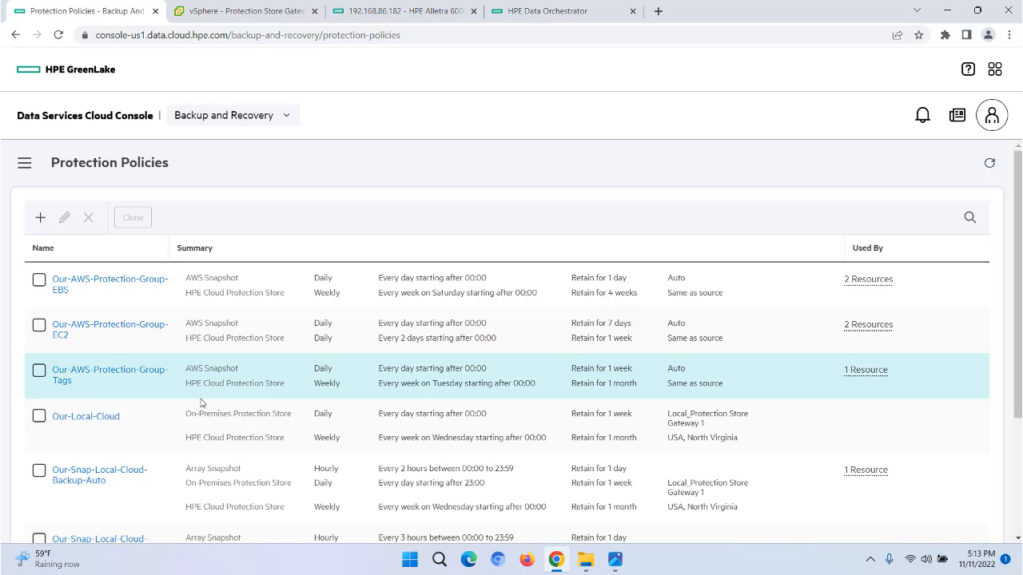
scroll(188, 466, down, 2)
scroll(189, 466, up, 2)
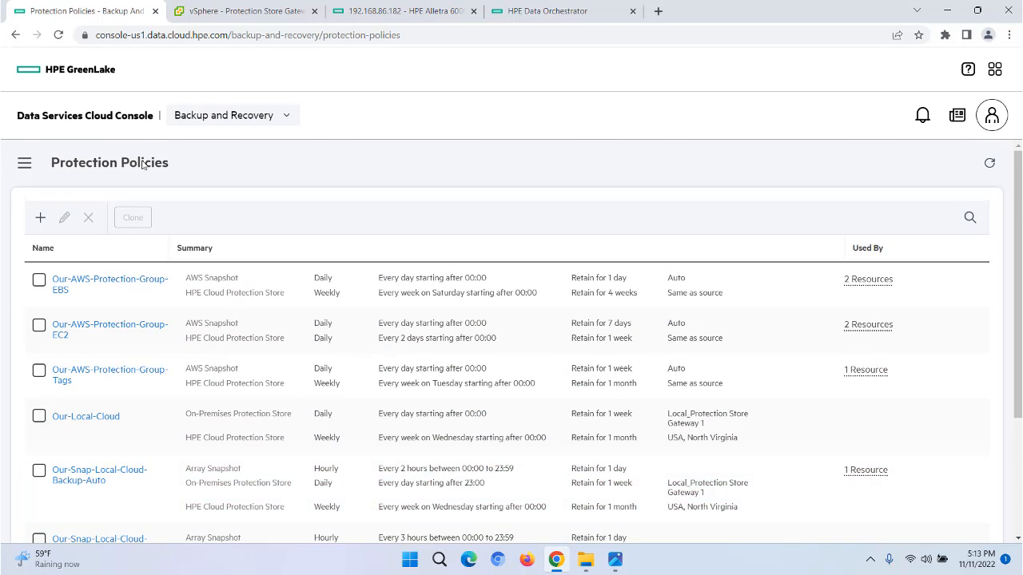
Step: Start a protection policy, add array snapshot, on-premises and cloud protection store backups for VMware, review the default schedules, and cancel it
click(40, 217)
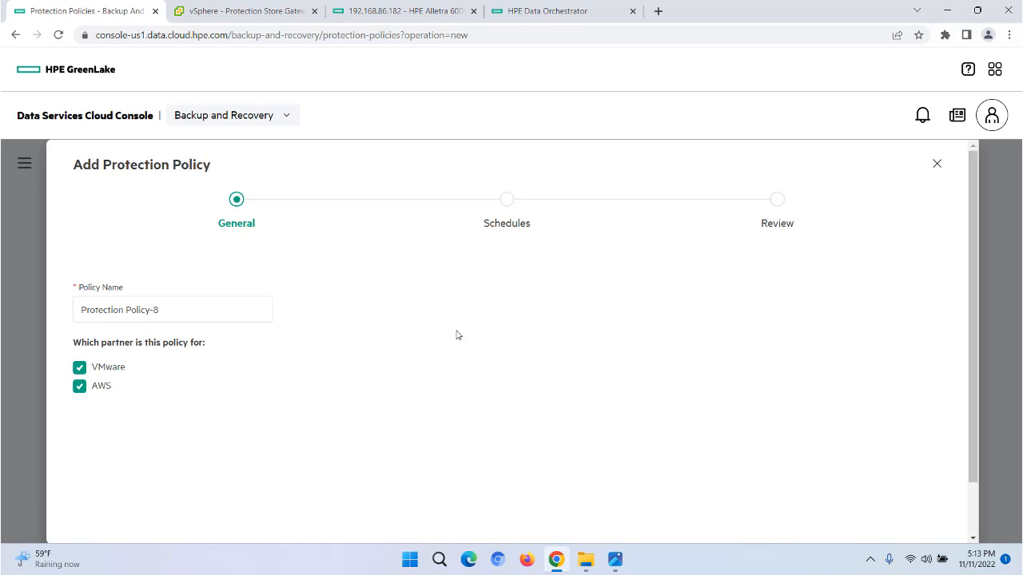
scroll(753, 417, down, 2)
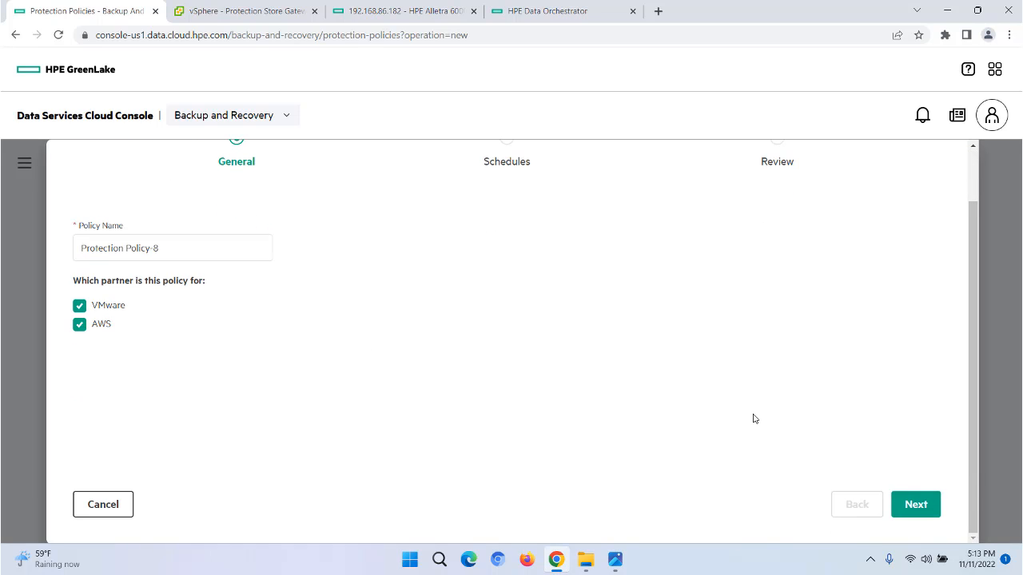
click(929, 506)
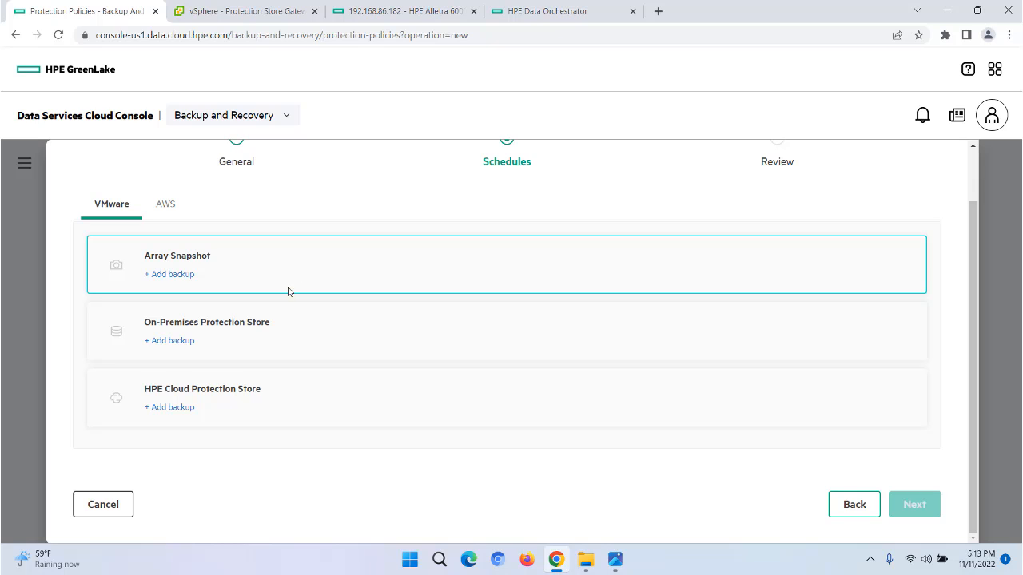
click(170, 275)
scroll(354, 388, down, 1)
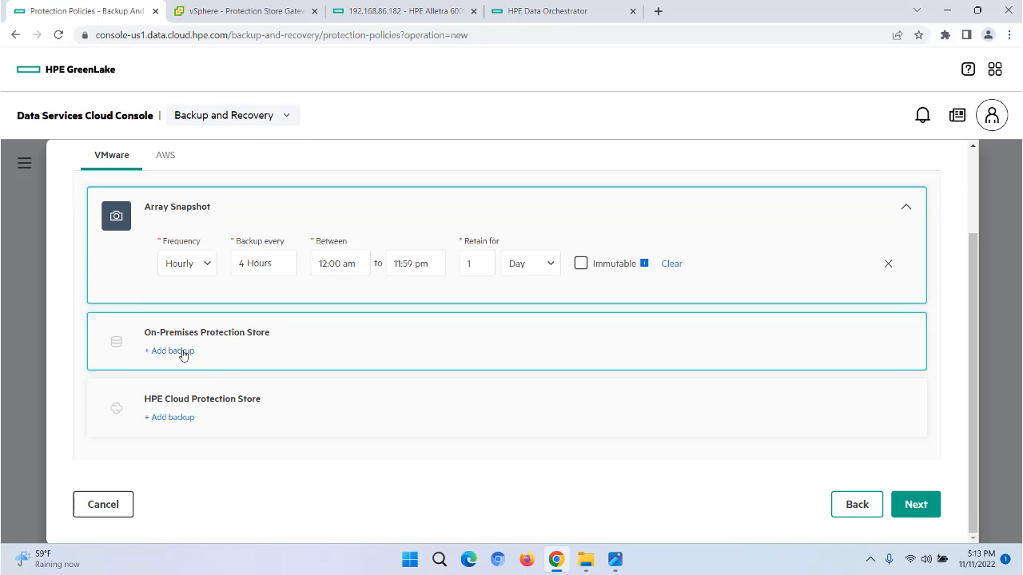
click(206, 359)
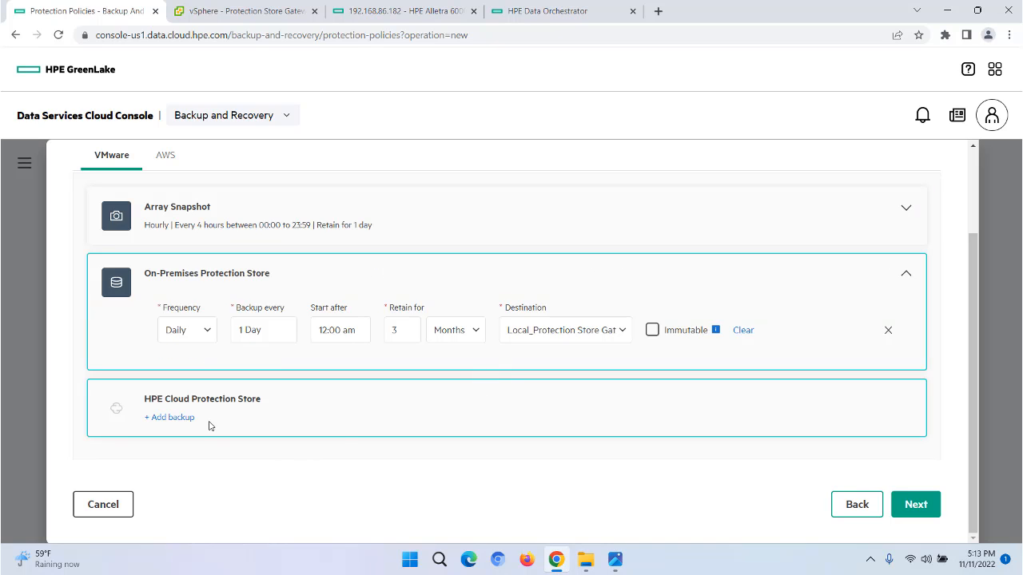
click(172, 418)
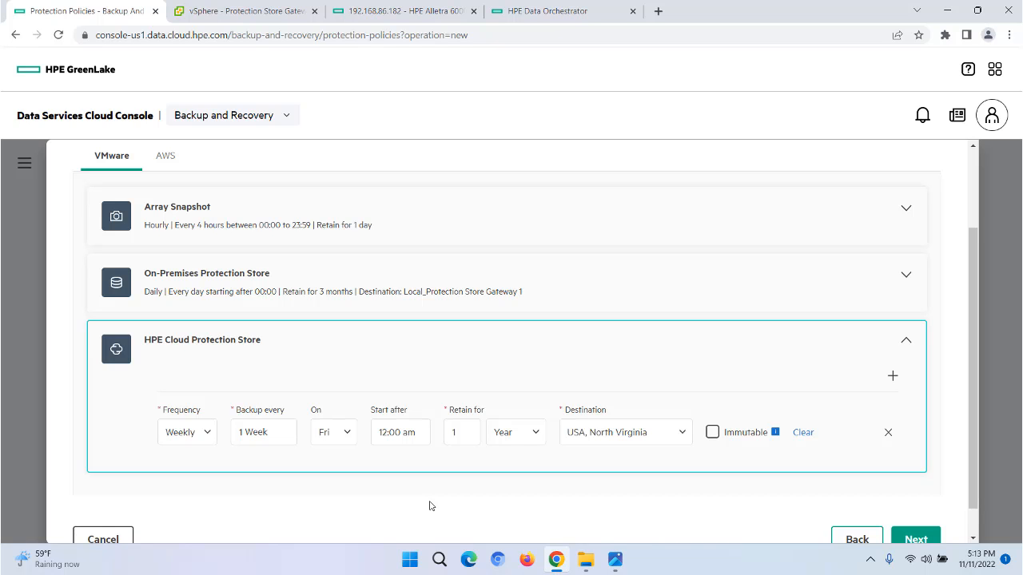
click(103, 539)
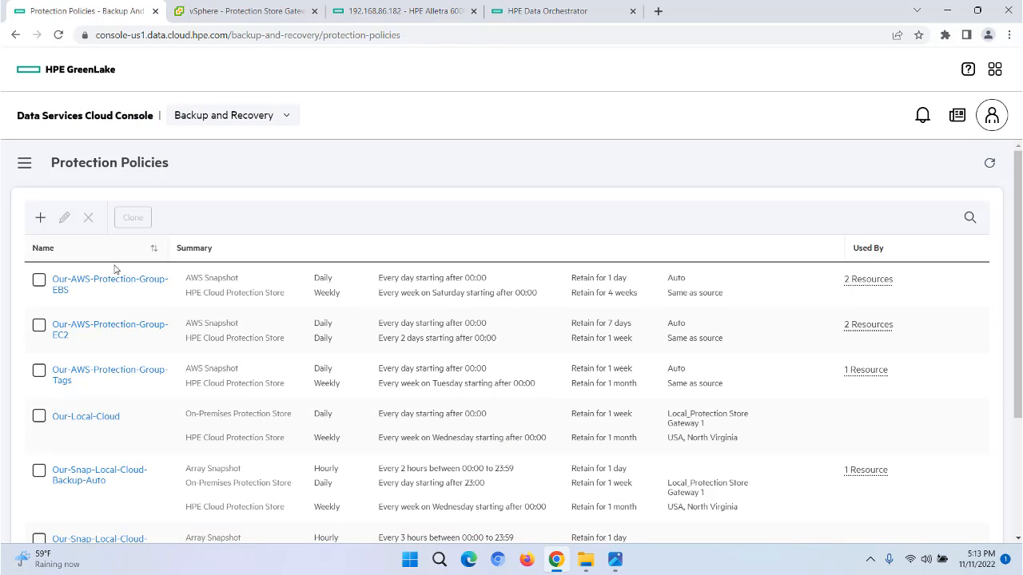
Step: Review the protection policies that can be assigned to the BackThisUp_Four_Ubuntu virtual machine and cancel without assigning one
click(24, 163)
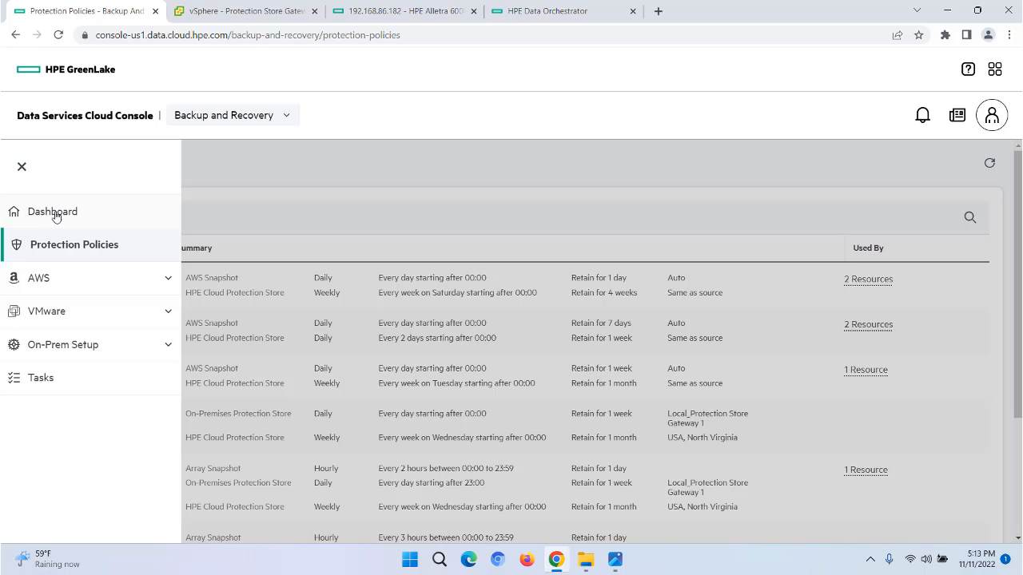
click(36, 310)
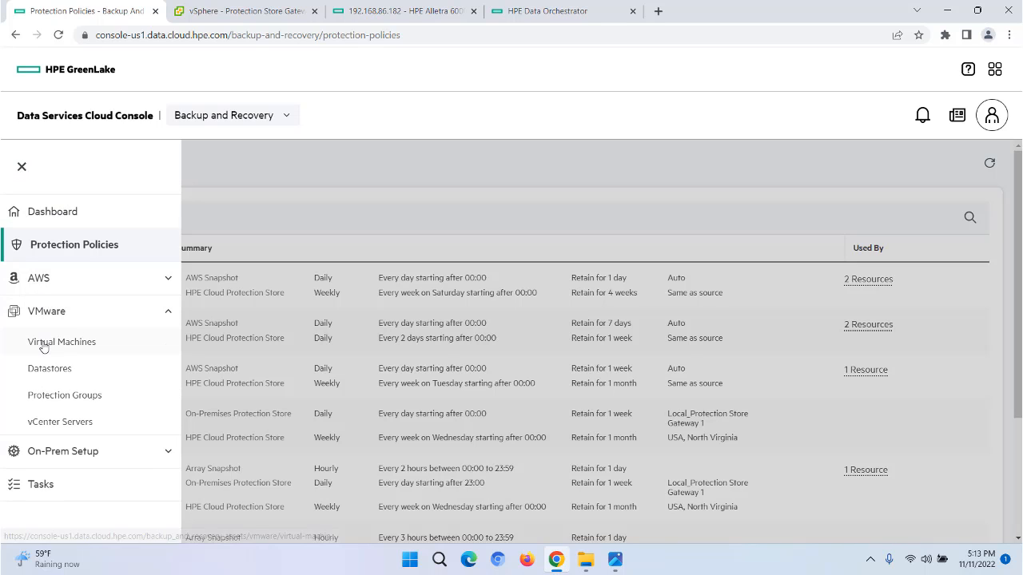
click(44, 344)
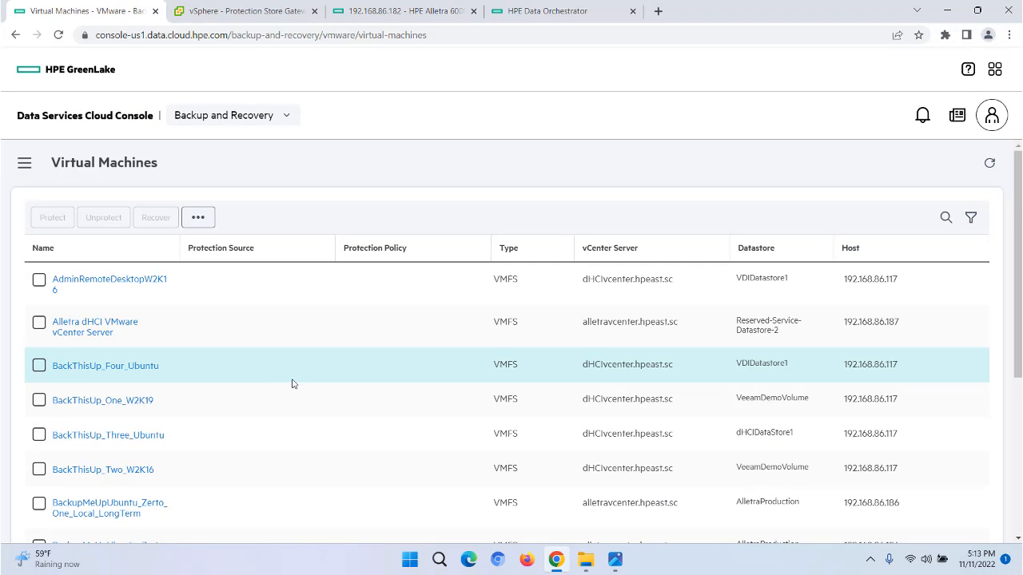
click(39, 366)
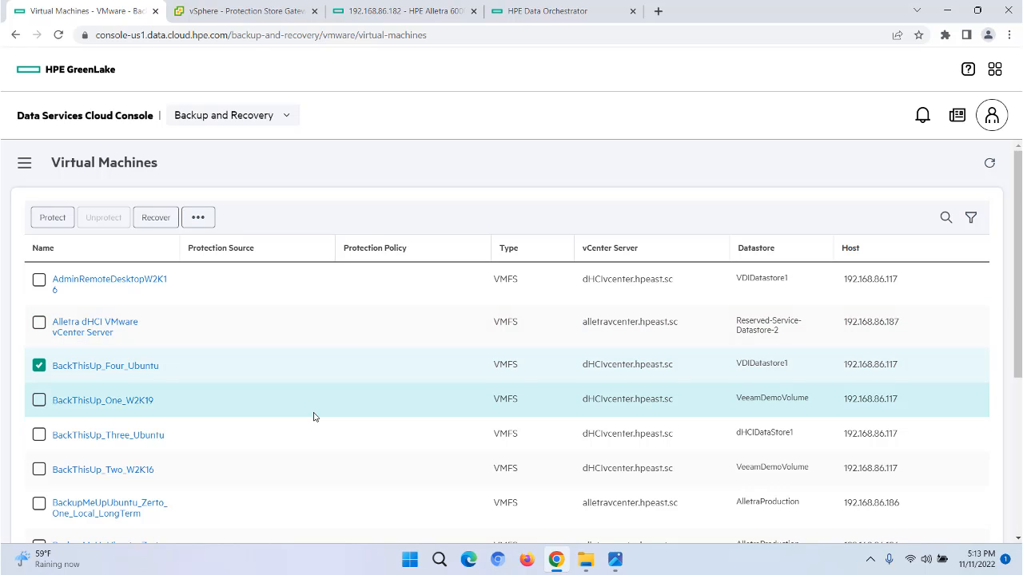
click(52, 218)
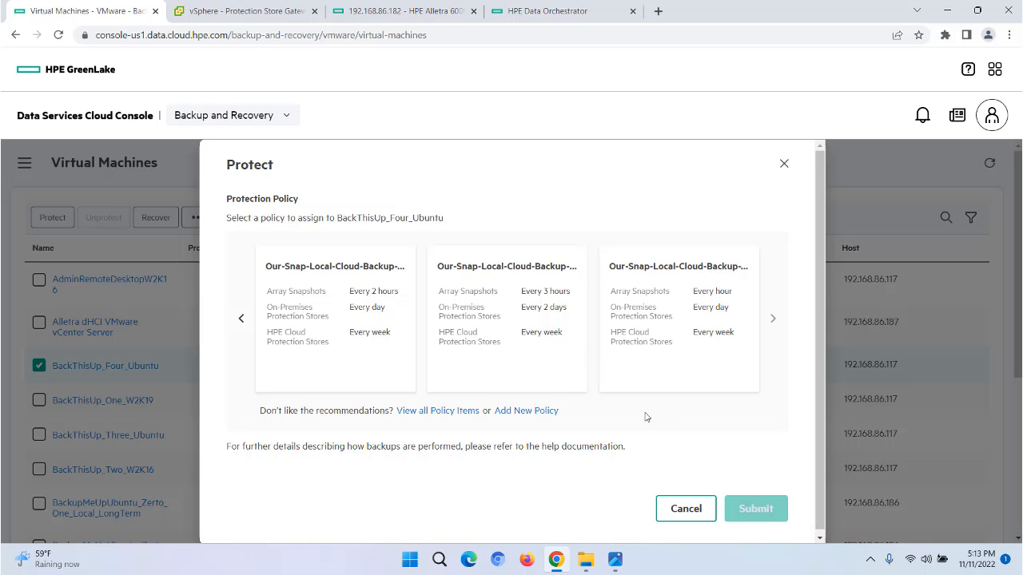
click(681, 509)
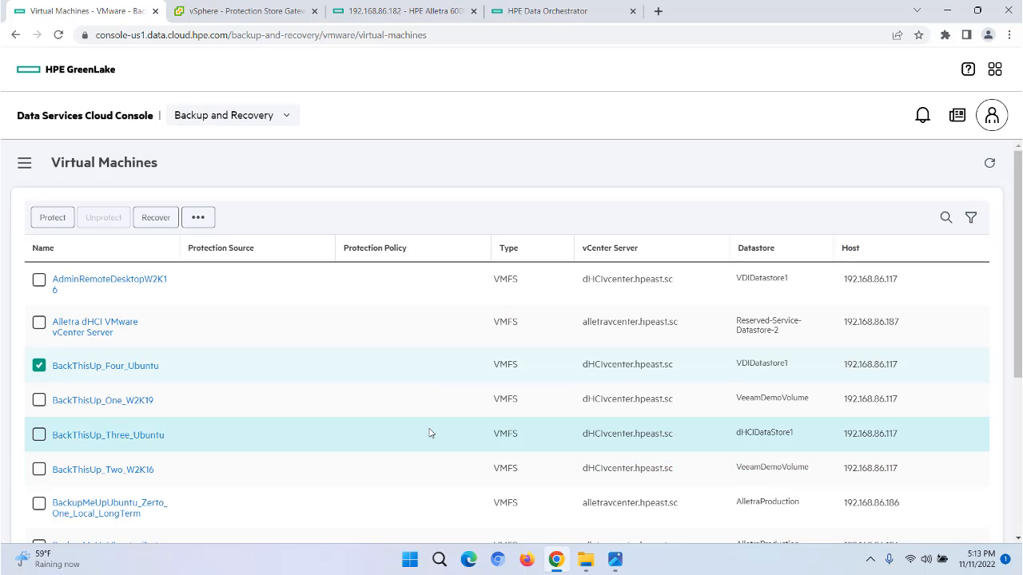
Step: Display the VMware protection groups and select Our_Automatic_Protection_Group to review its policy, type and resources
click(22, 165)
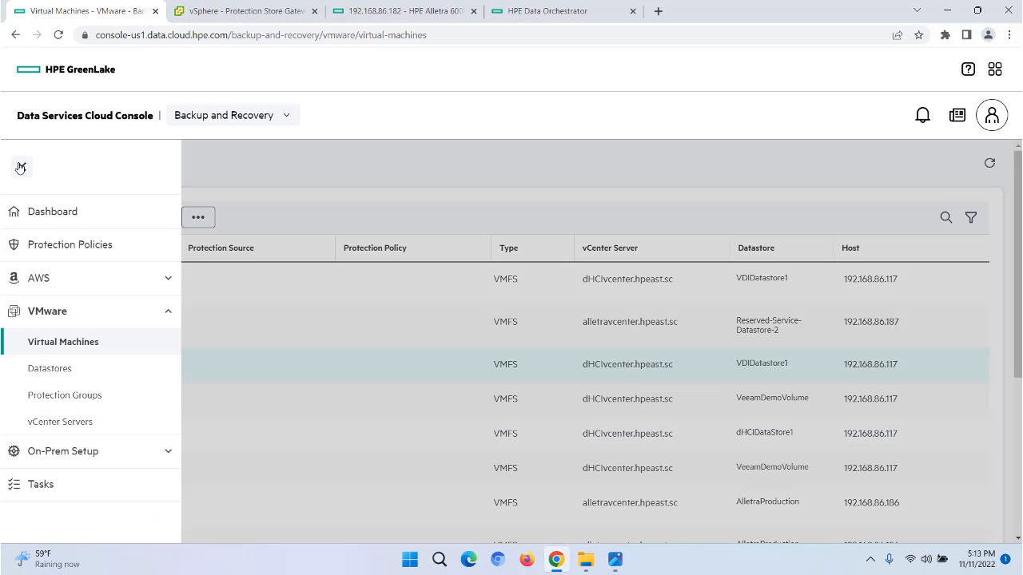
click(52, 397)
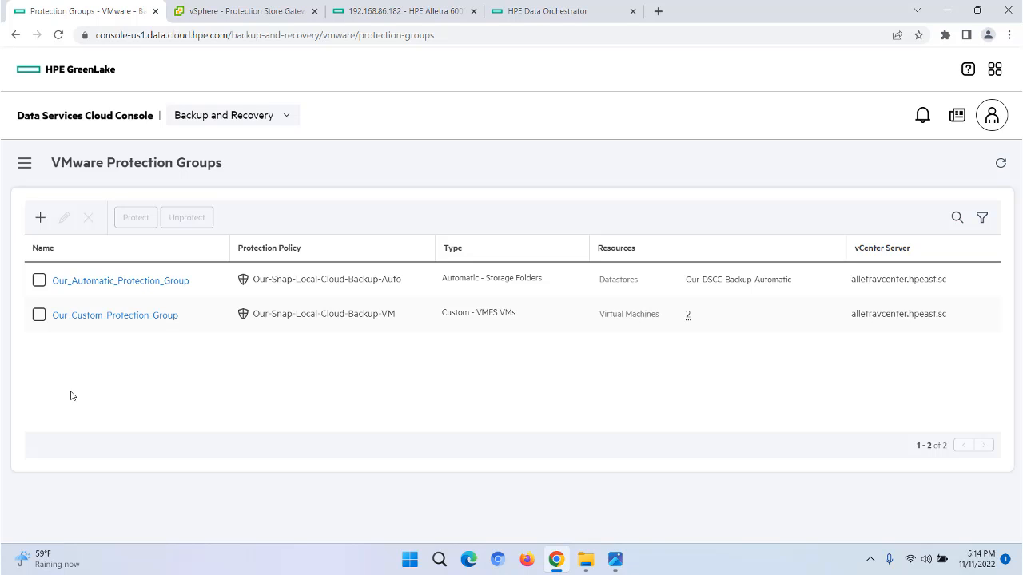
click(38, 283)
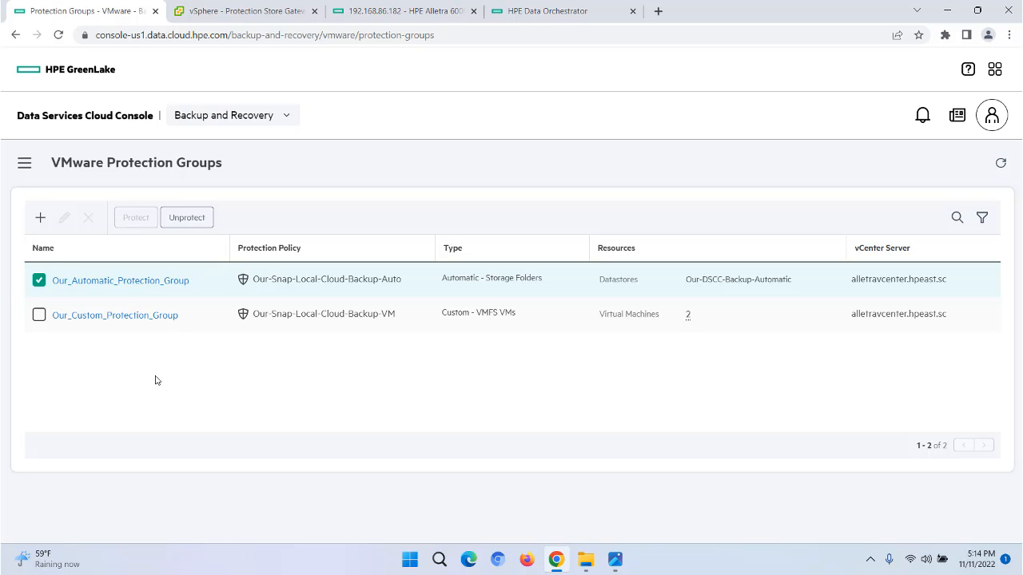
Step: Configure an automatic protection group named Demo with the vVol Container category and the alletravcenter.hpeast.sc vCenter server
click(40, 219)
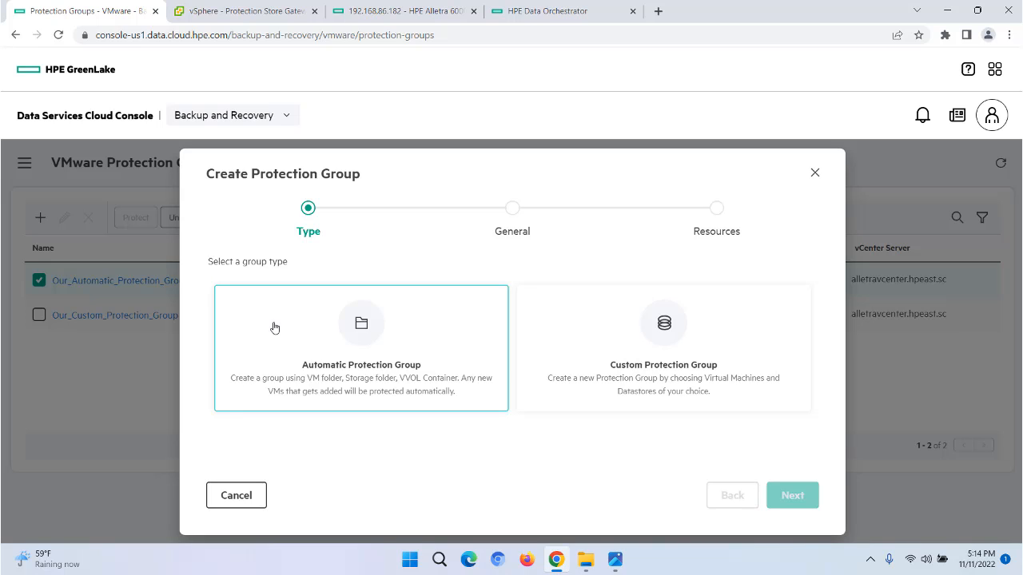
click(365, 350)
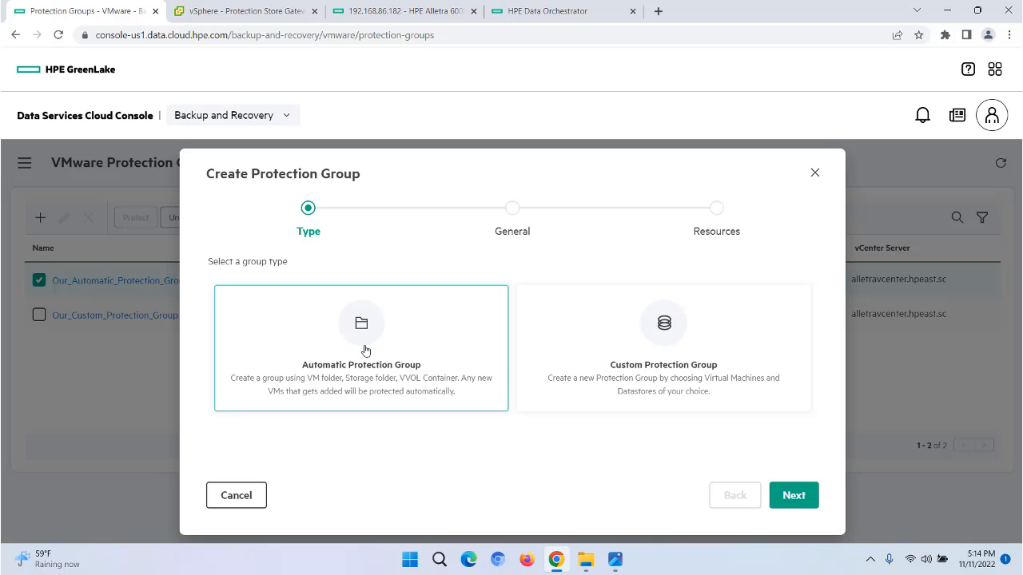
click(793, 495)
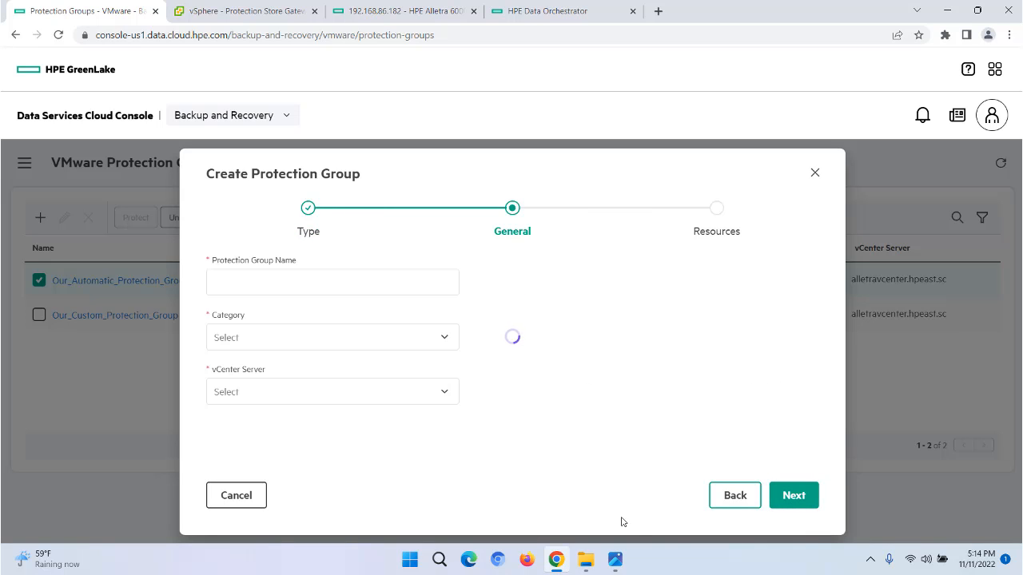
click(310, 281)
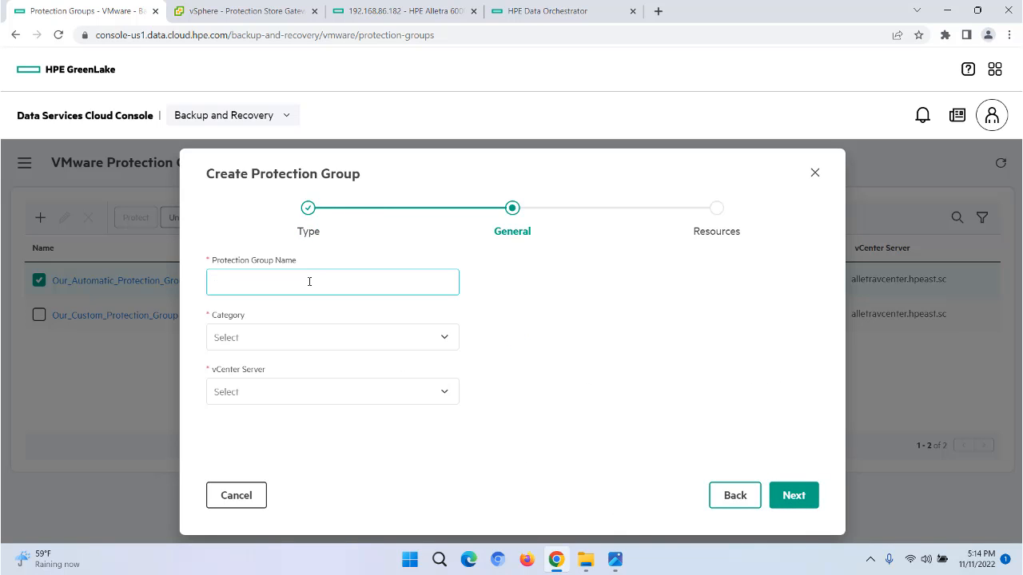
text(Demo)
click(279, 345)
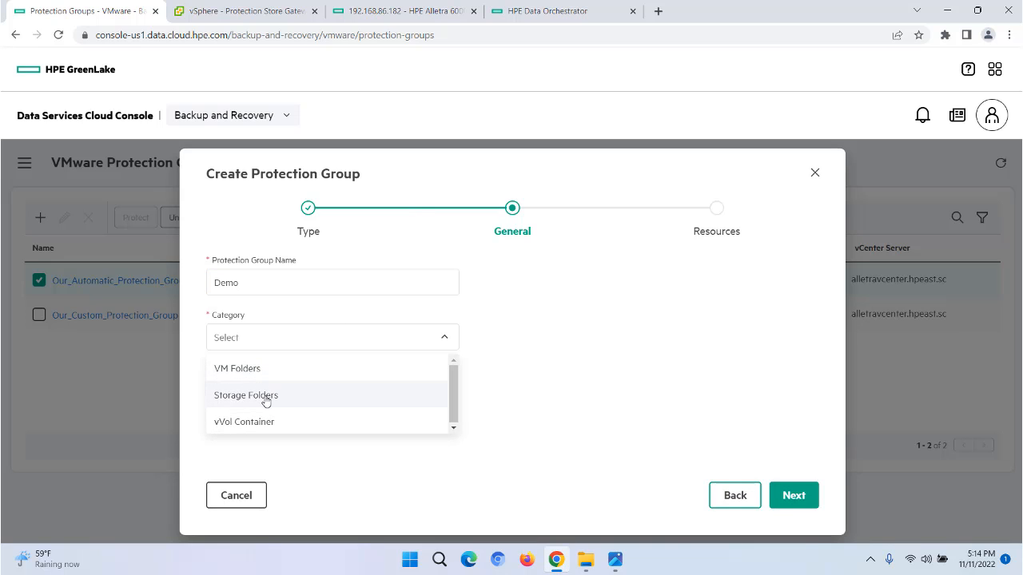
click(256, 422)
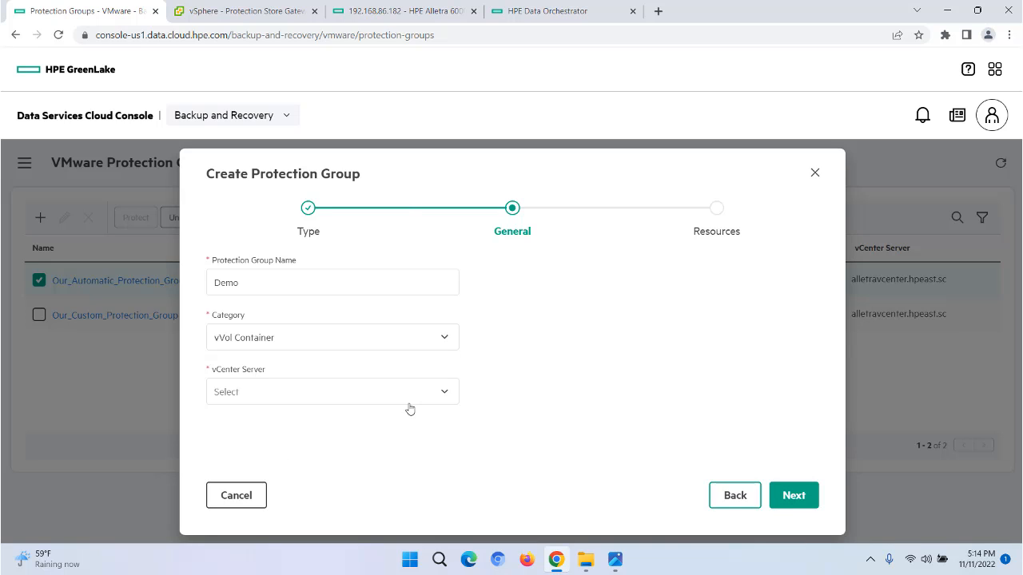
click(444, 392)
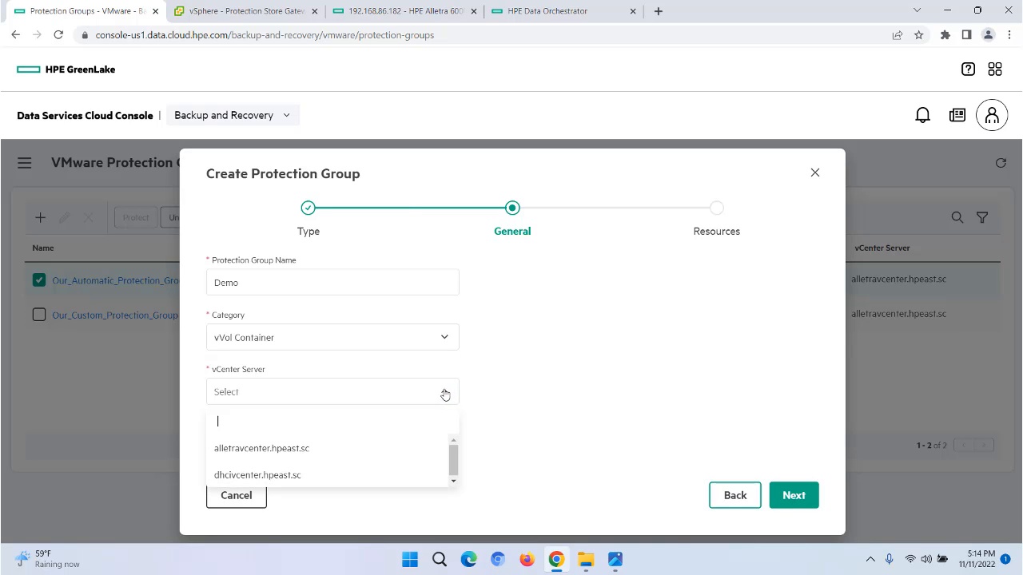
click(254, 449)
click(792, 494)
Step: Compare the container offered as the group's resource with the HPE-VVOL datastore in the vSphere Client, and return to the console
scroll(529, 365, down, 2)
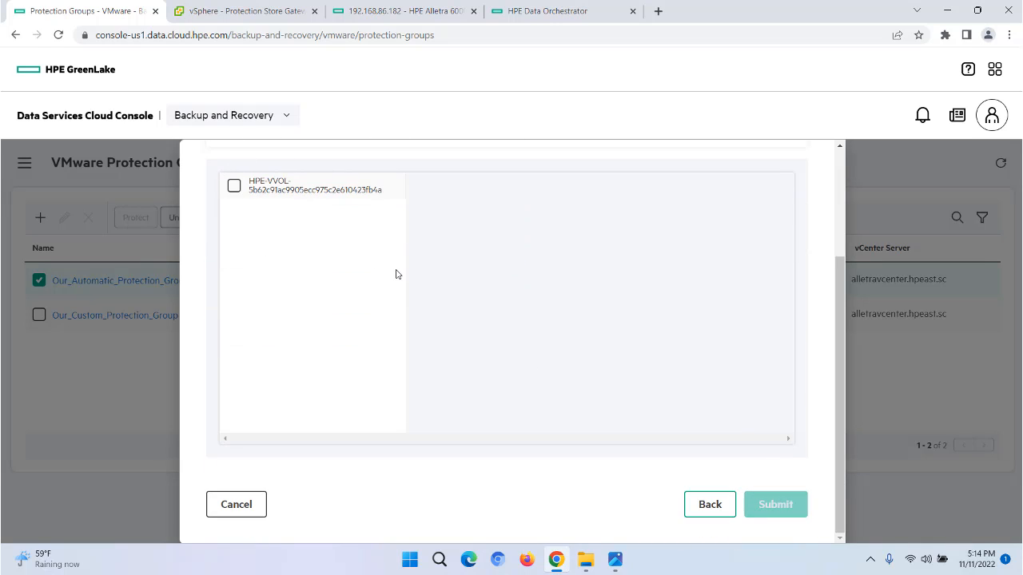
click(267, 9)
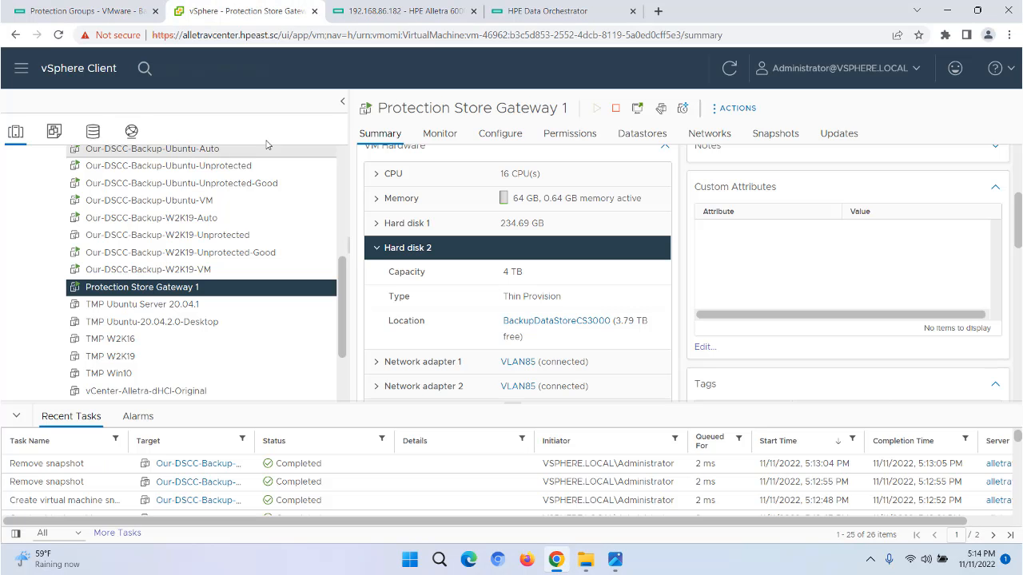
click(91, 132)
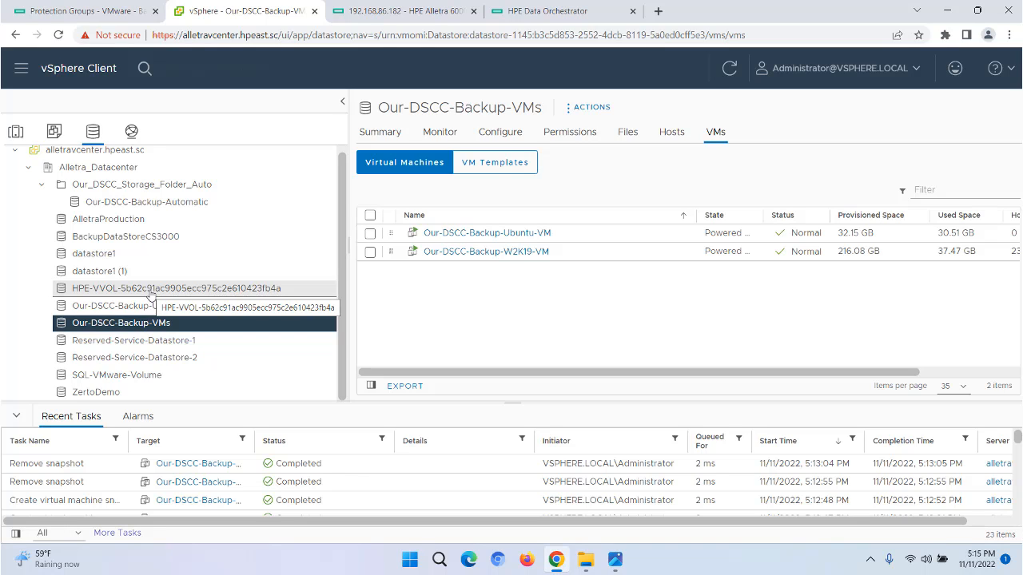
click(83, 16)
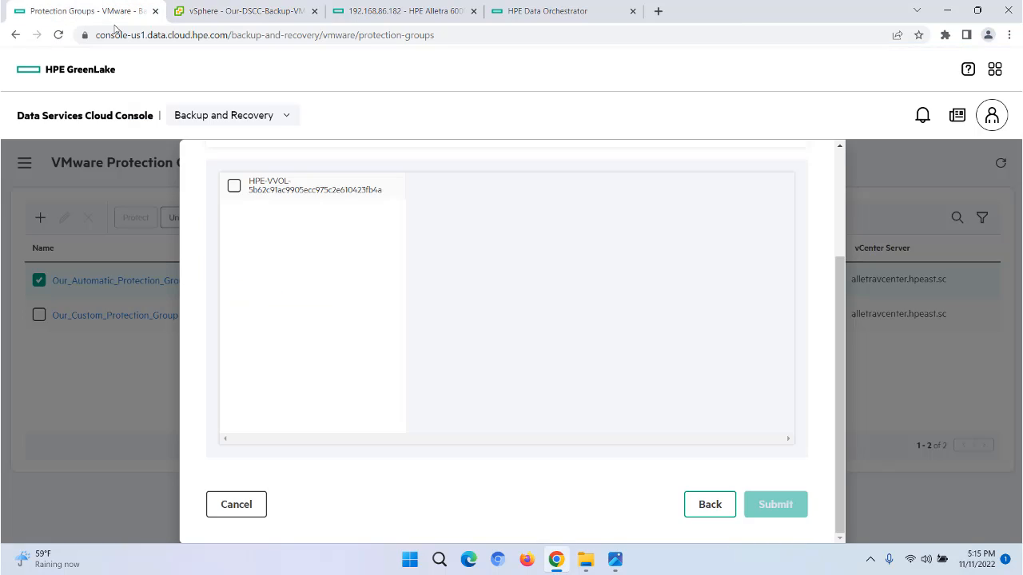
Step: Select the HPE-VVOL container as the Demo group's resource, and cancel the group's creation
click(235, 186)
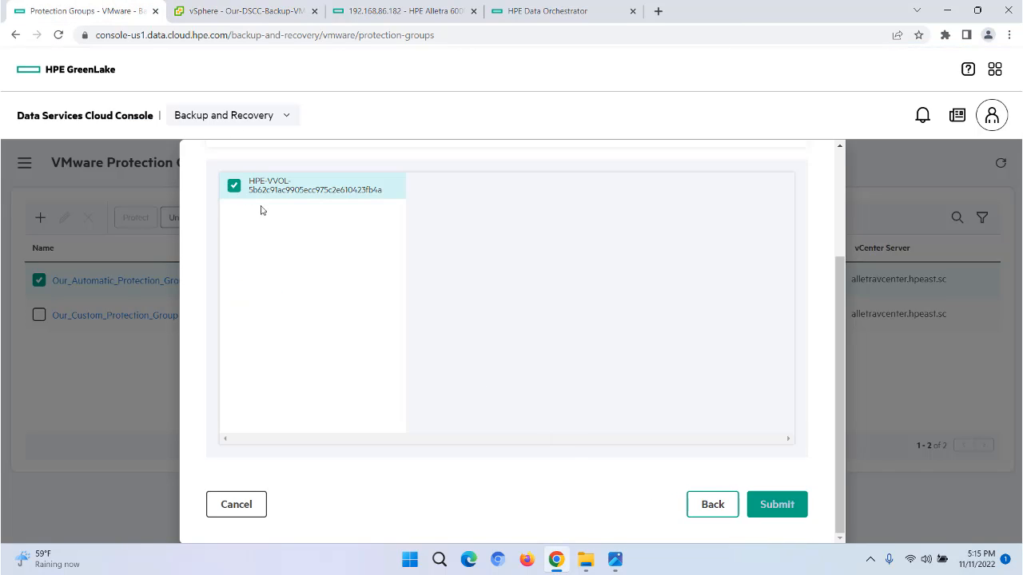
click(236, 508)
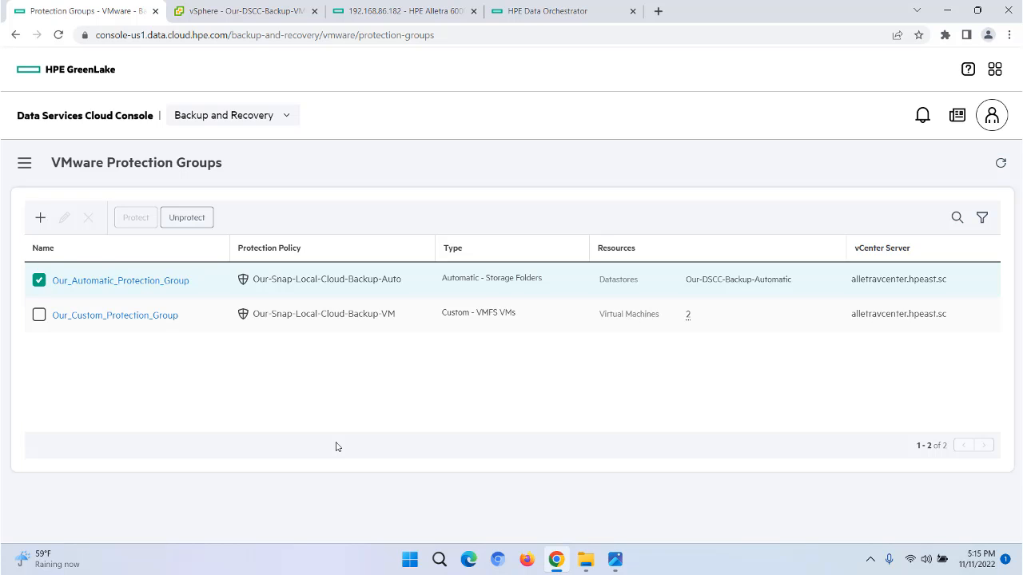
click(39, 279)
Step: Start a new protection policy for VMware and AWS and name it DEMO-Policy
click(24, 163)
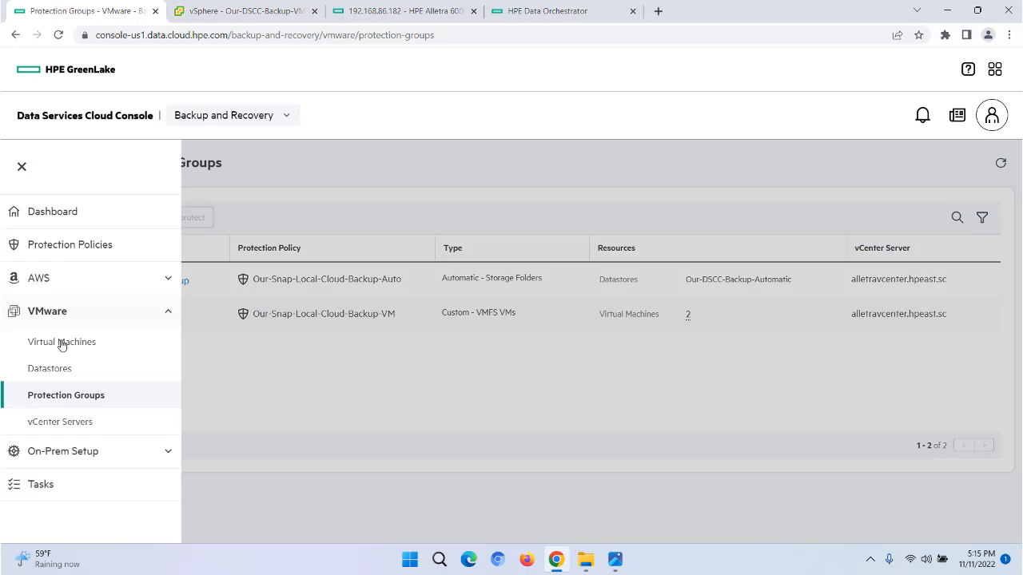
click(50, 248)
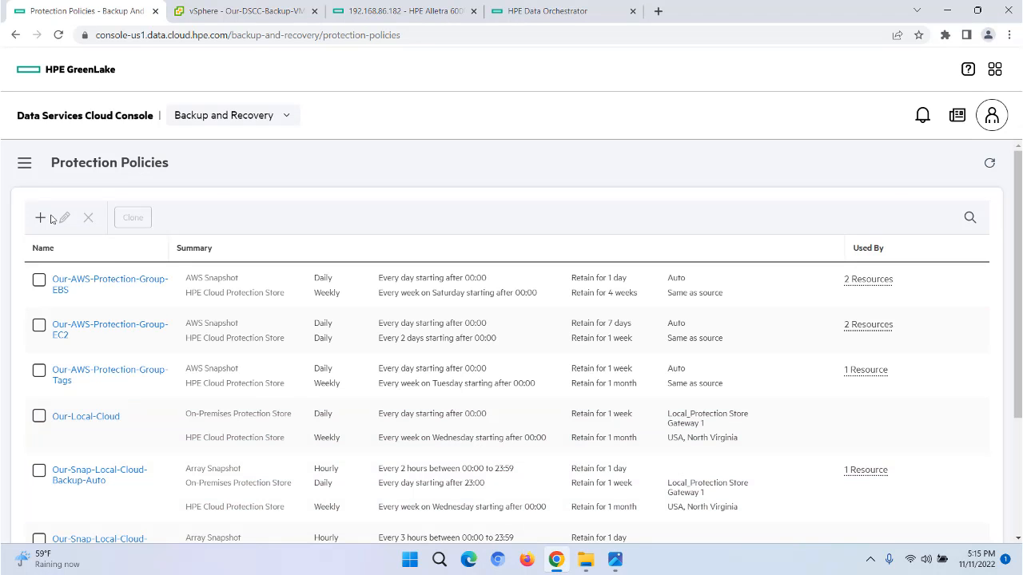
click(40, 217)
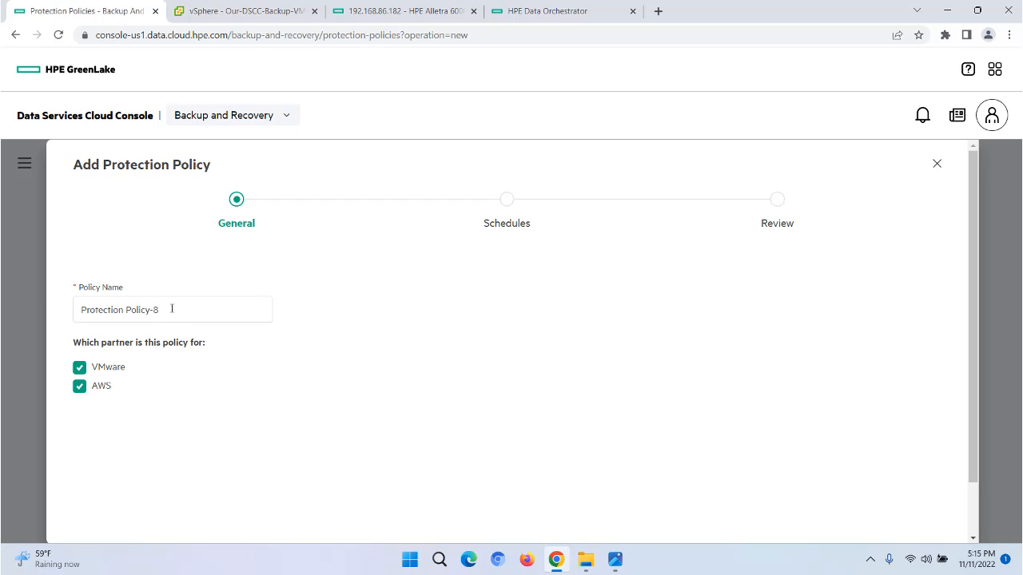
drag(172, 309, 46, 301)
key(BackSpace)
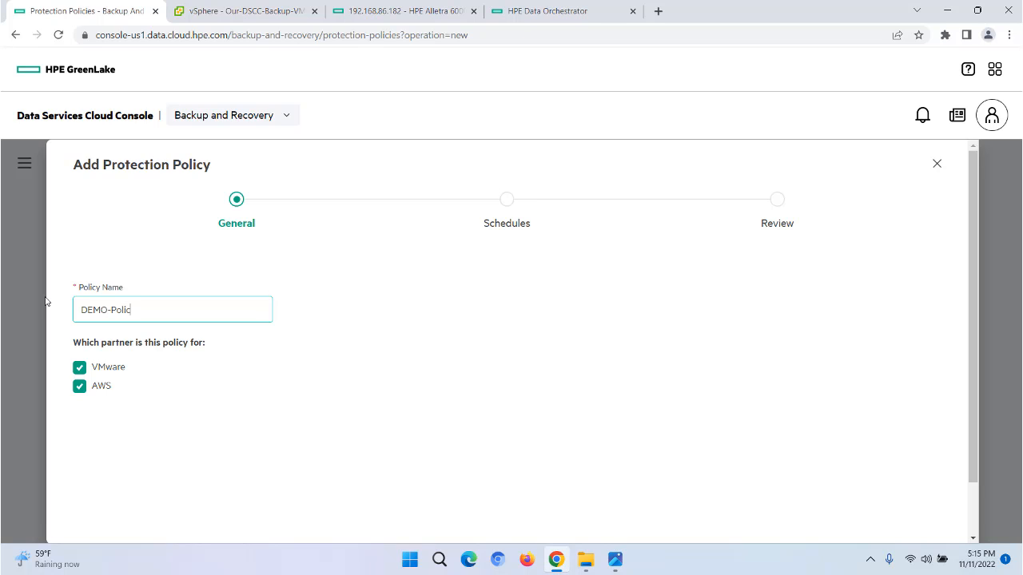
text(DEMO-Policy)
scroll(580, 374, down, 2)
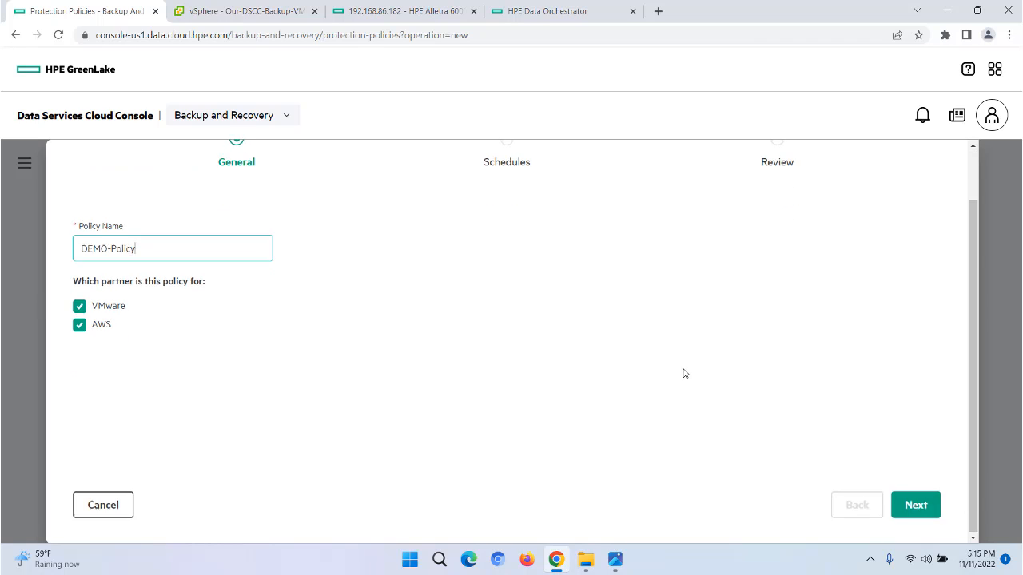
Step: Add an hourly array snapshot to DEMO-Policy's VMware schedules and set it to back up every 2 hours
click(915, 505)
click(168, 274)
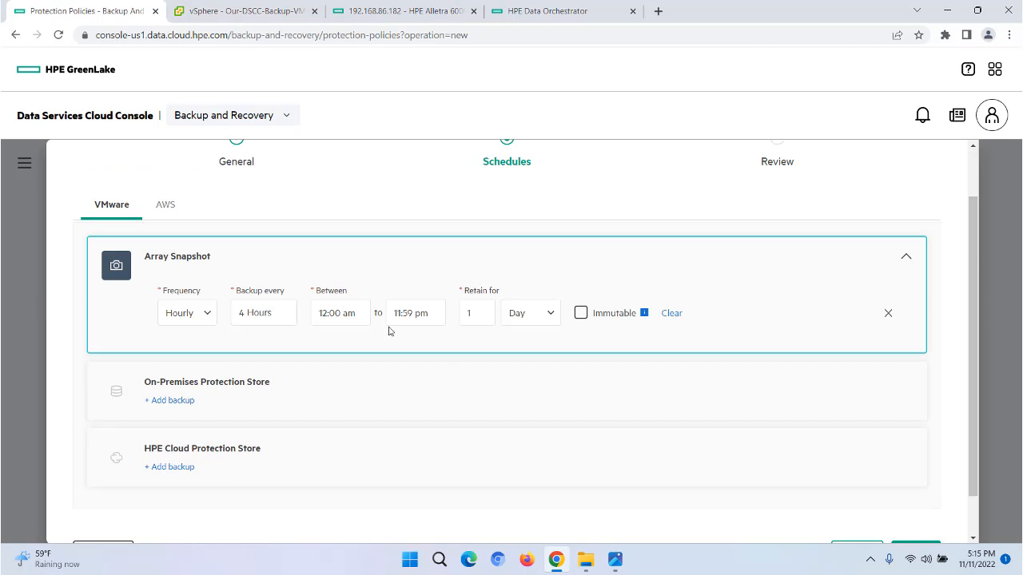
double_click(238, 313)
text(2)
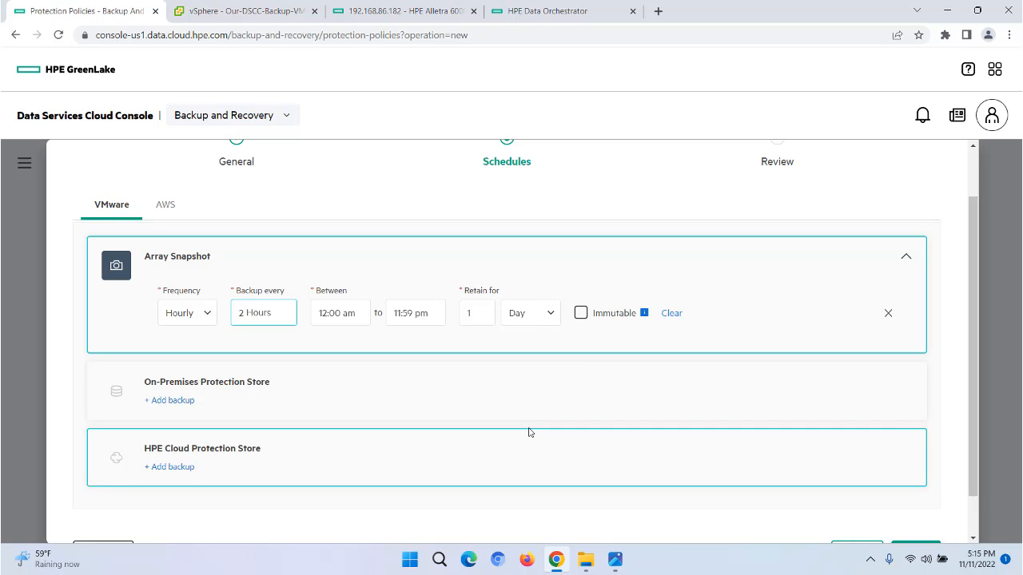
Step: Add a daily On-Premises Protection Store backup with Local_Protection Store Gateway 1 as destination and a retention of 1 week
click(162, 400)
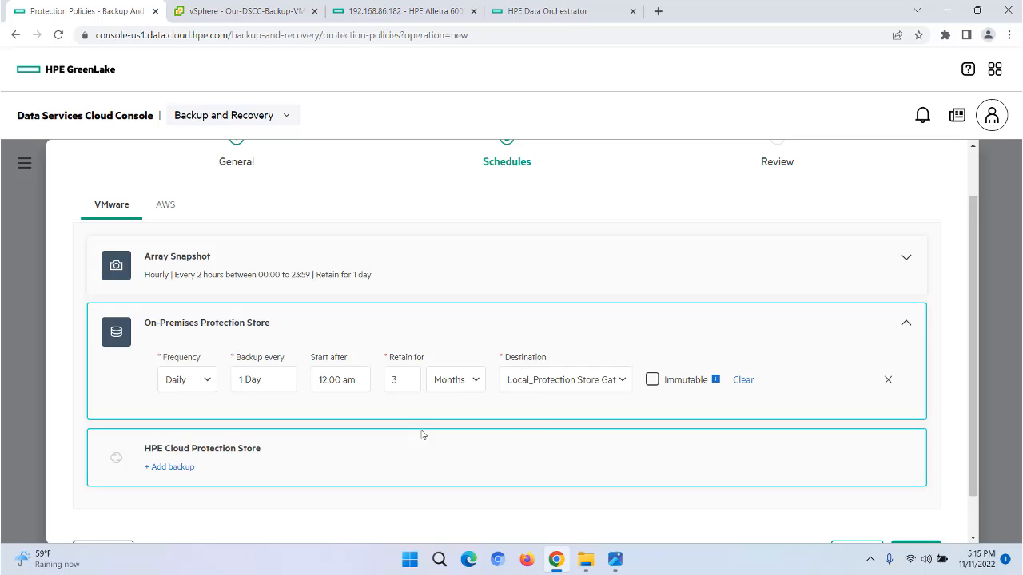
click(624, 382)
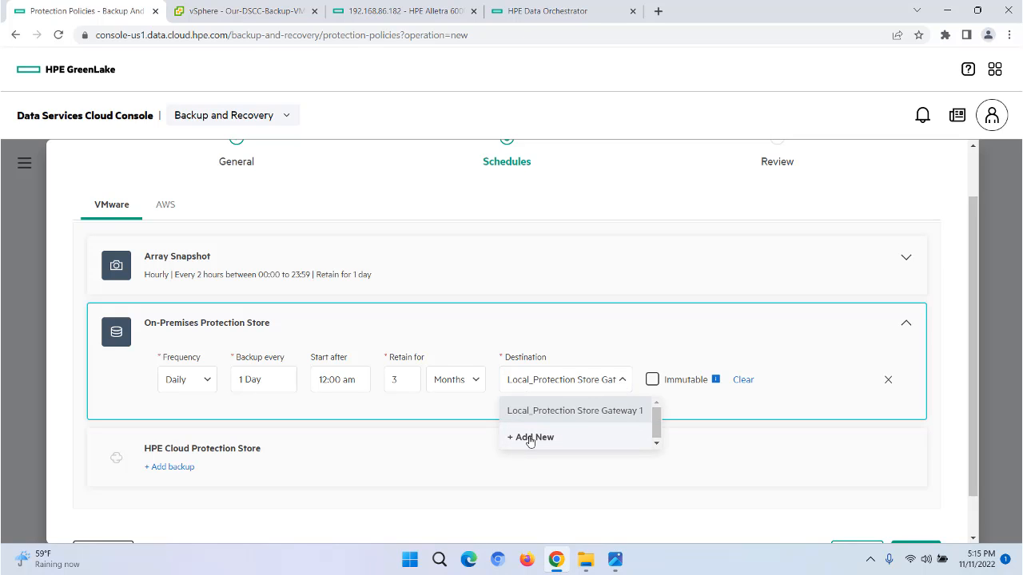
click(432, 411)
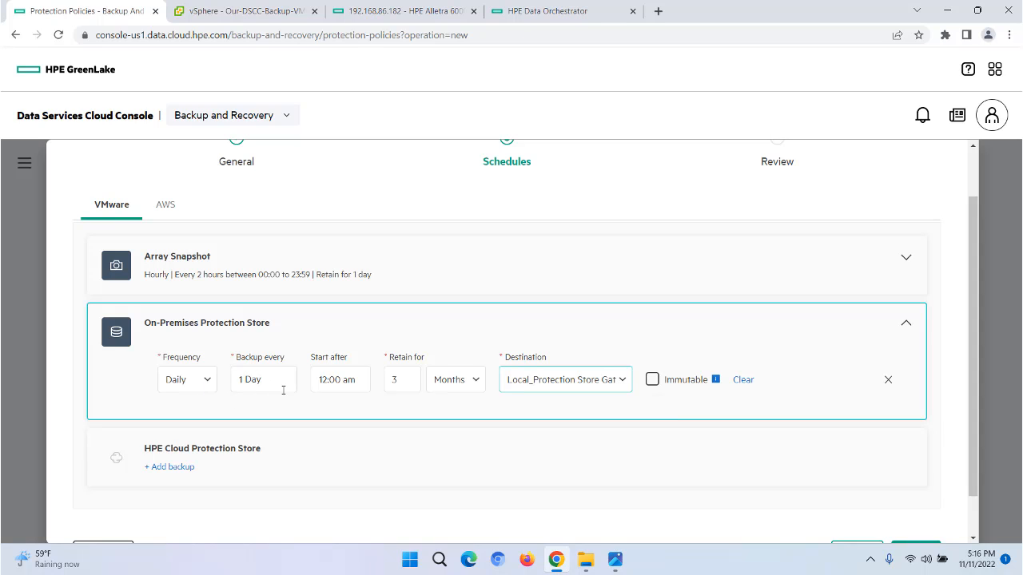
click(478, 381)
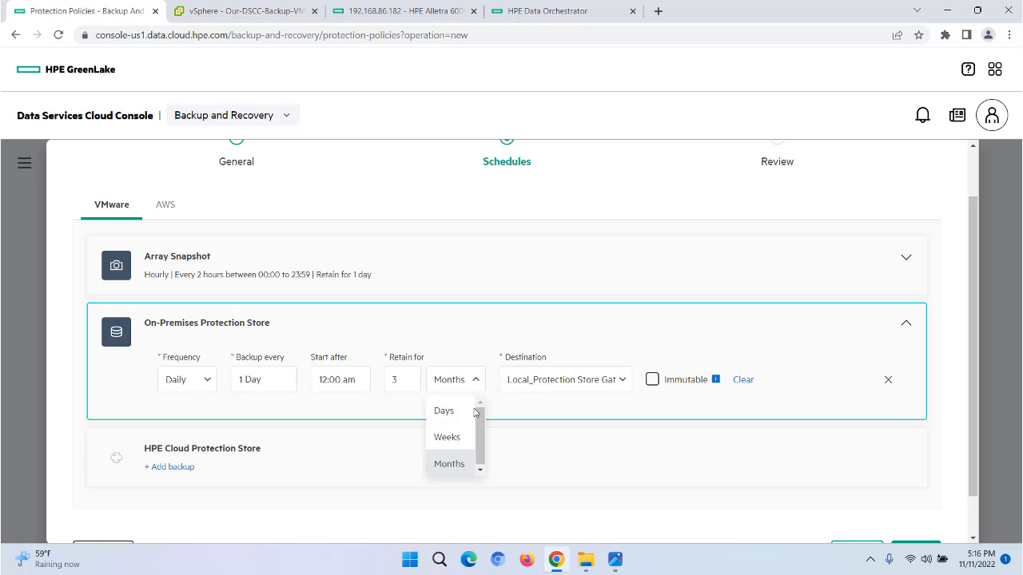
click(457, 439)
double_click(384, 379)
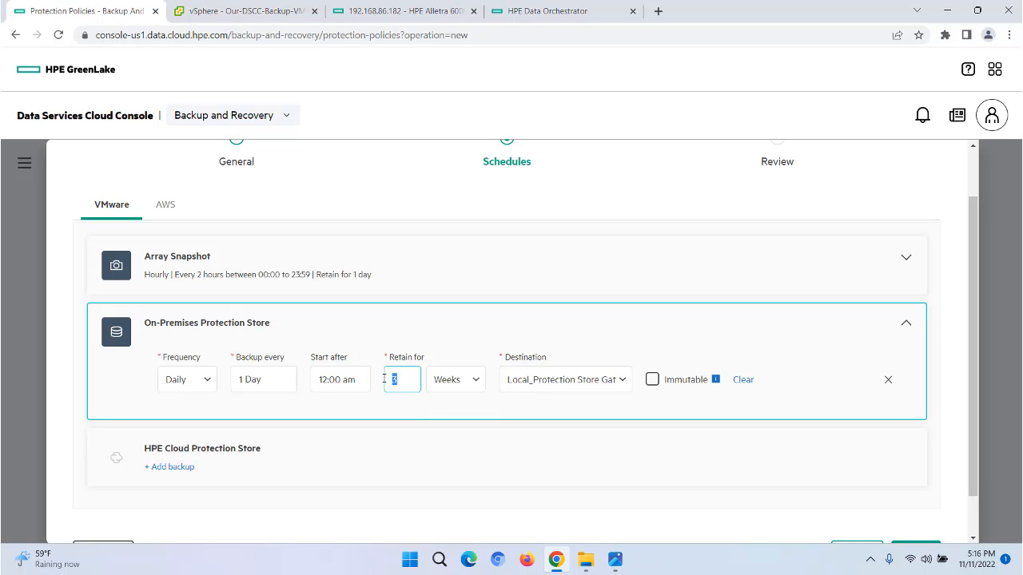
text(1)
Step: Add a weekly HPE Cloud Protection Store backup that runs on Sunday and is retained for 1 month
scroll(447, 431, down, 1)
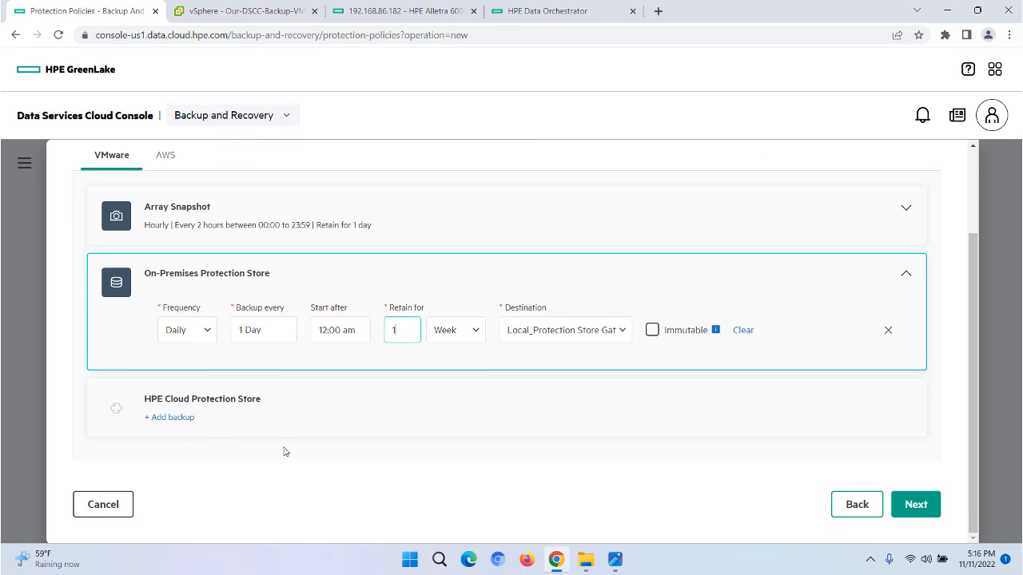
click(177, 418)
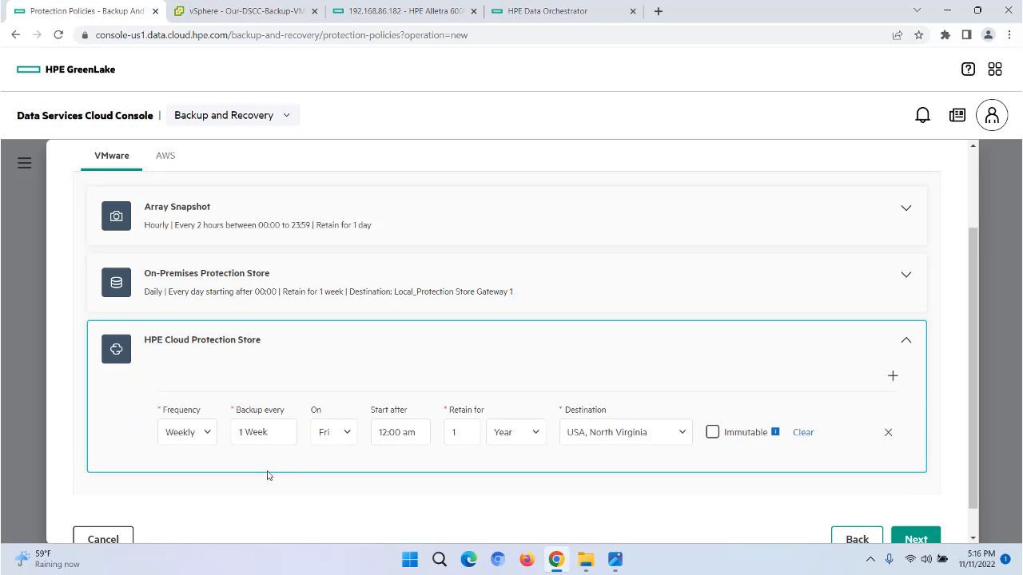
scroll(274, 473, down, 1)
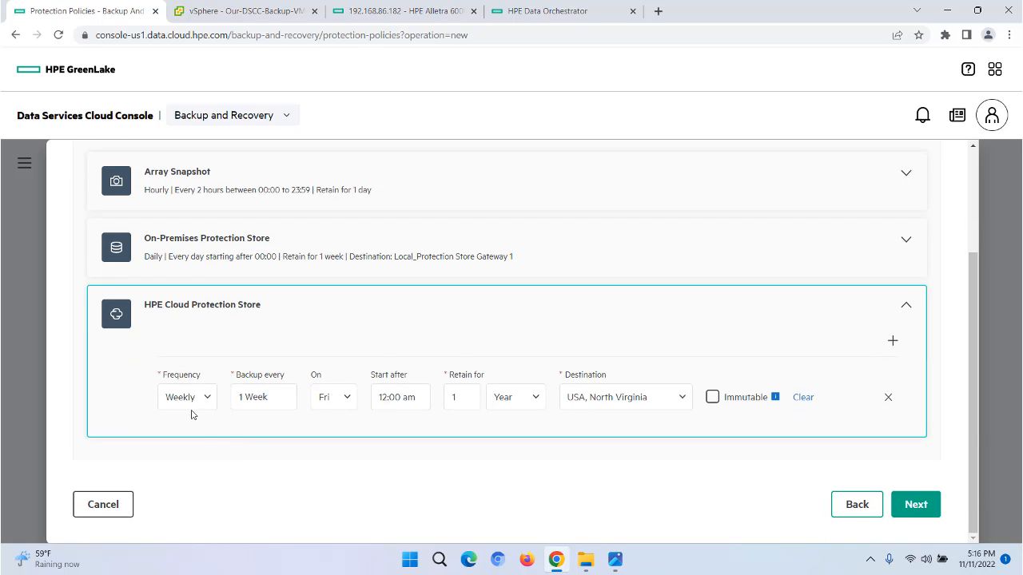
click(346, 400)
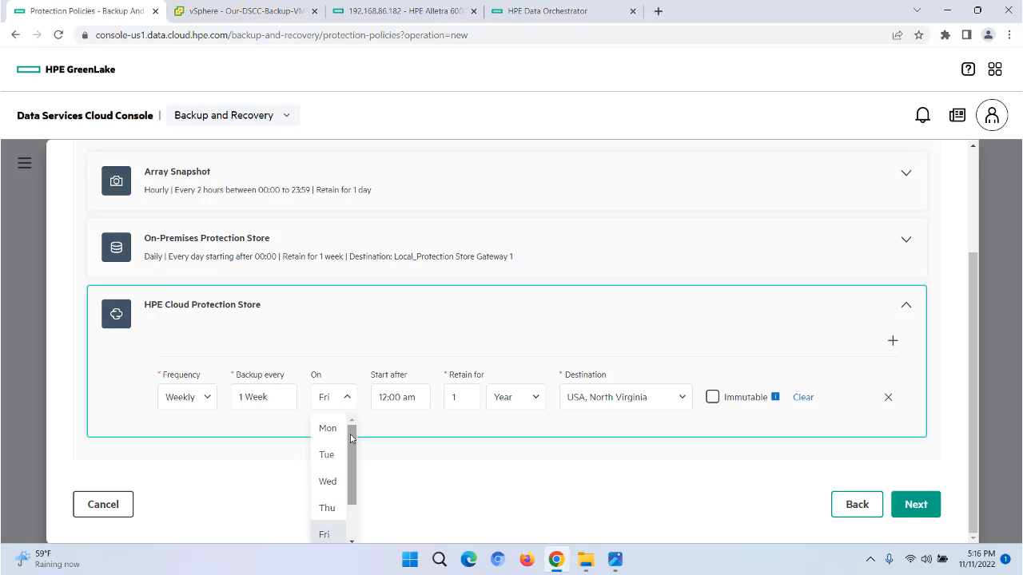
scroll(350, 475, down, 1)
click(334, 536)
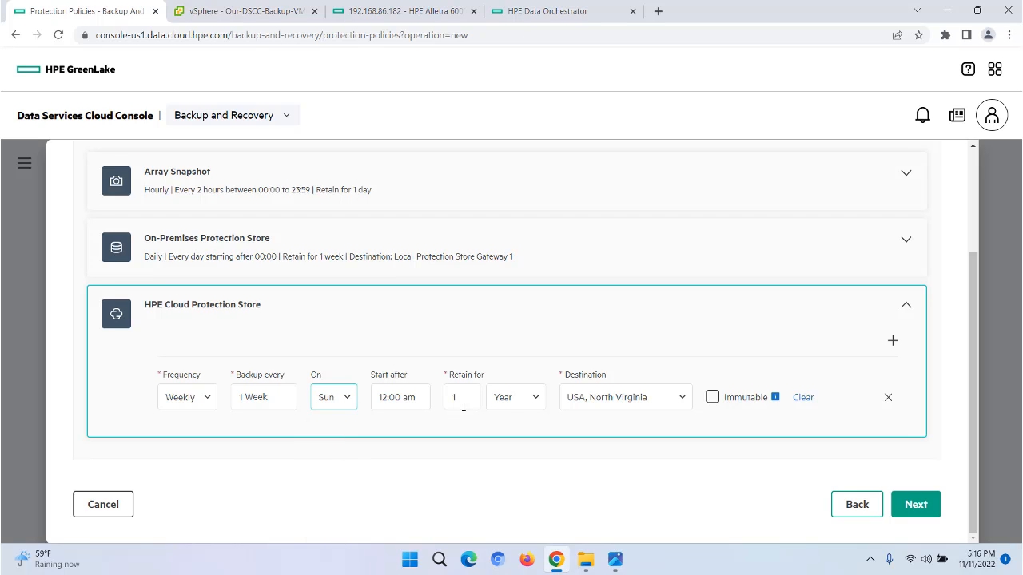
click(537, 398)
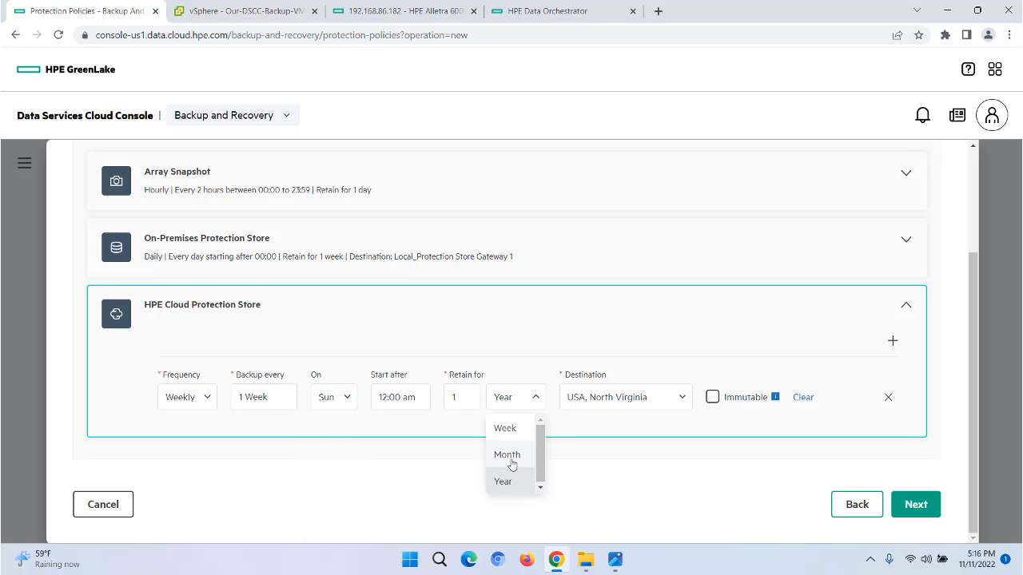
click(508, 455)
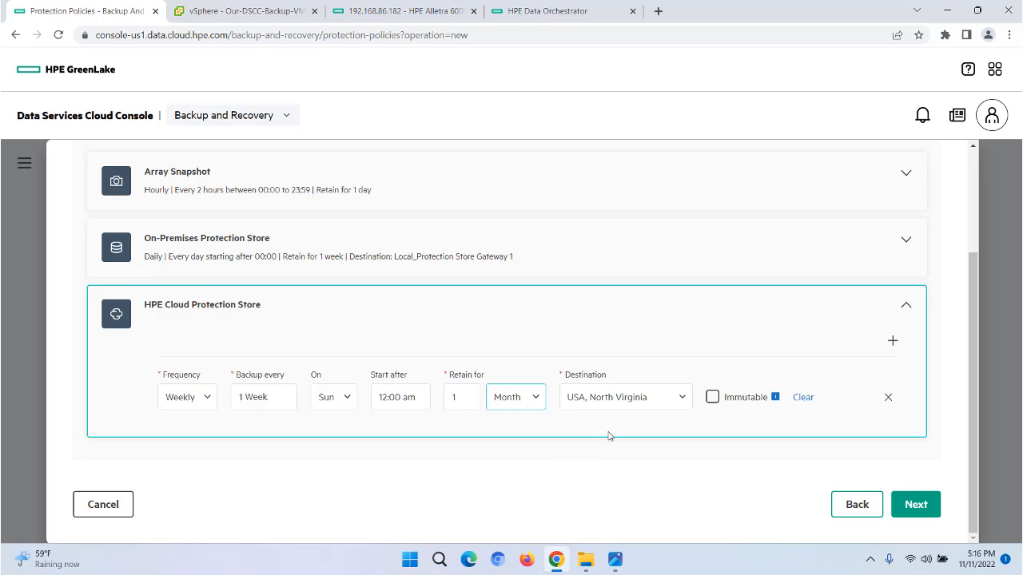
Step: Review and submit DEMO-Policy, and postpone applying it to a protection group
click(916, 506)
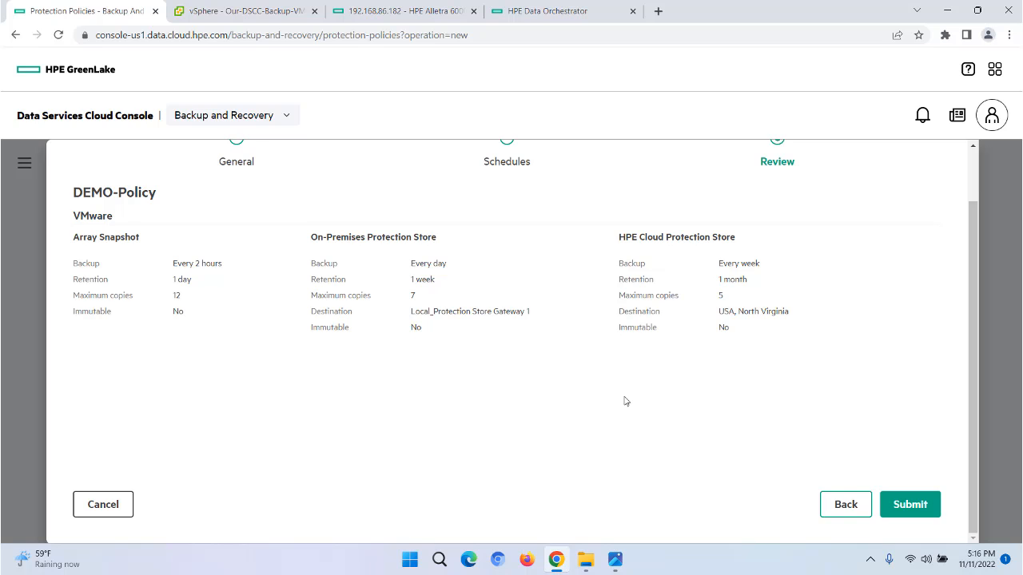
click(912, 504)
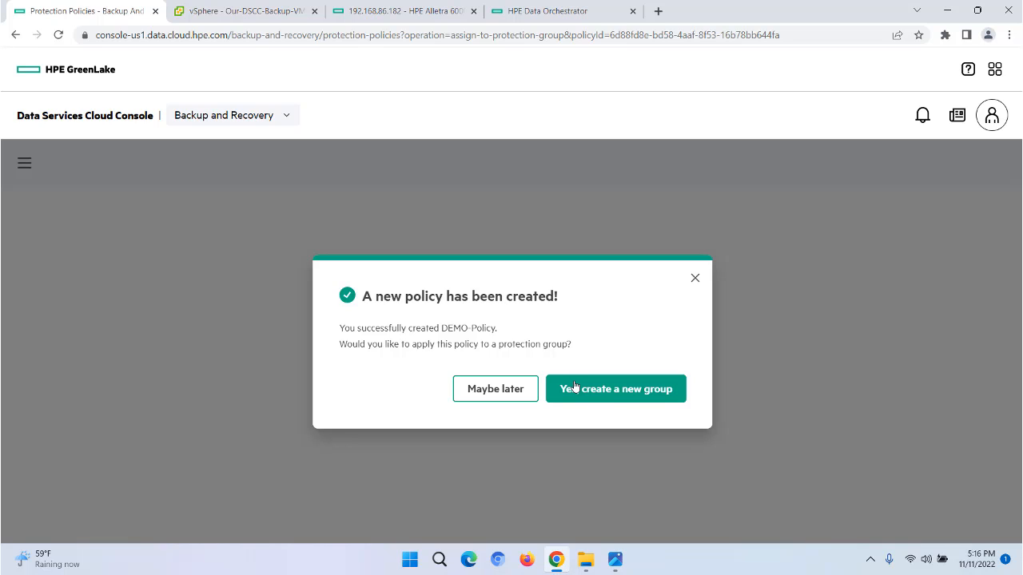
click(495, 390)
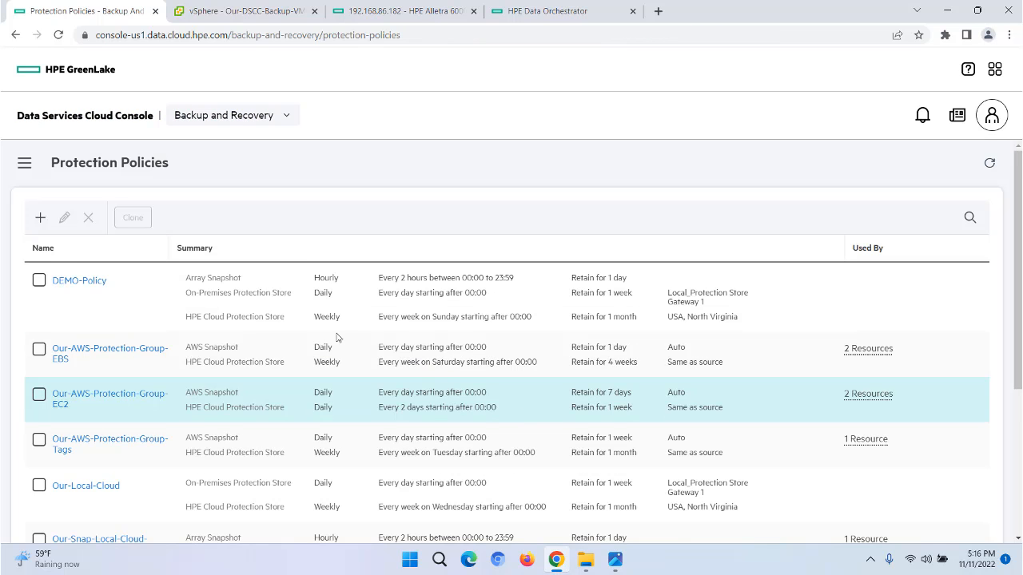
Step: Search the VMware virtual machines for "unpro"
click(25, 165)
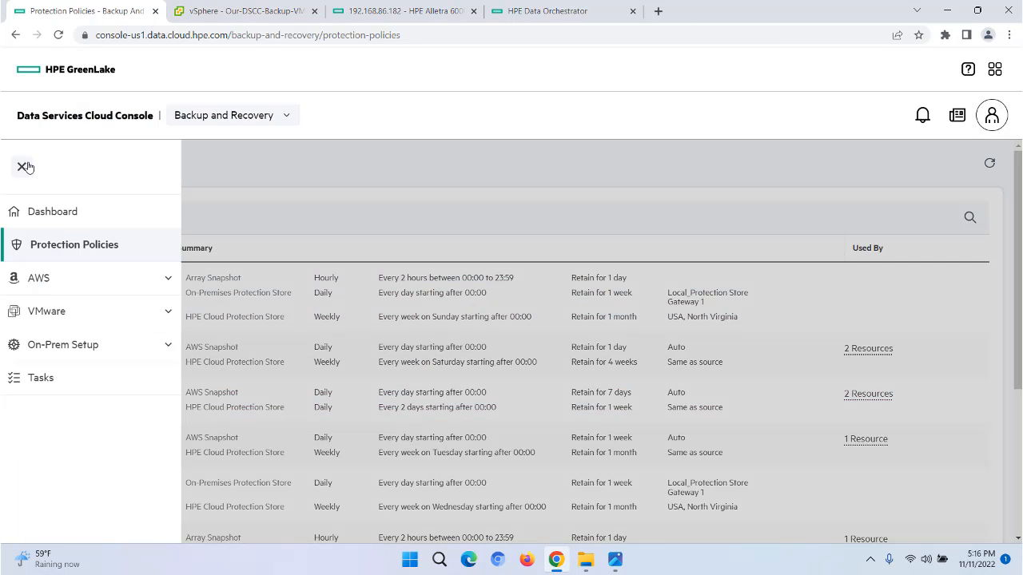
click(64, 315)
click(69, 343)
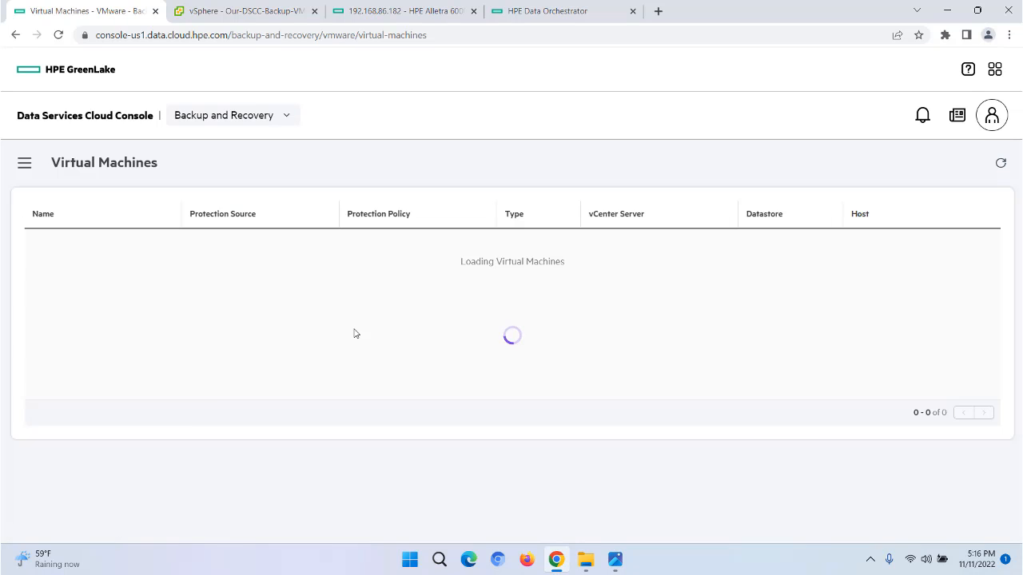
click(943, 219)
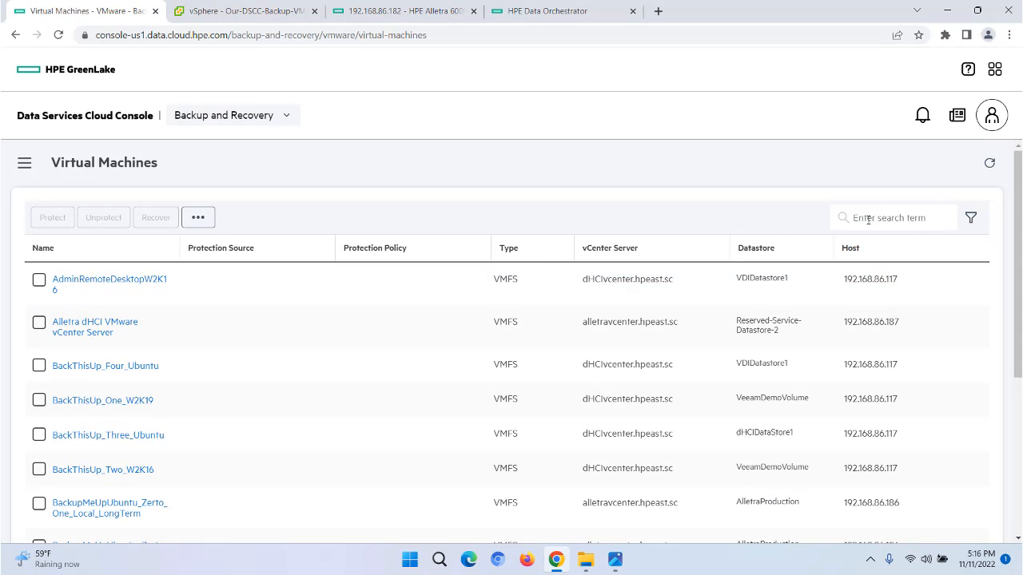
text(unpro)
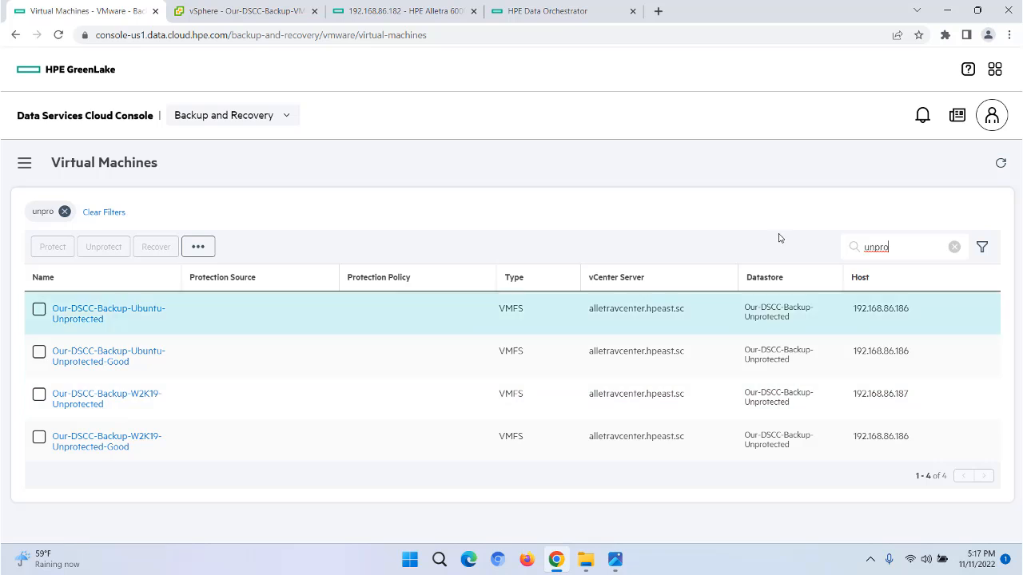
Step: Start a new custom protection group under the VMware protection groups
click(24, 162)
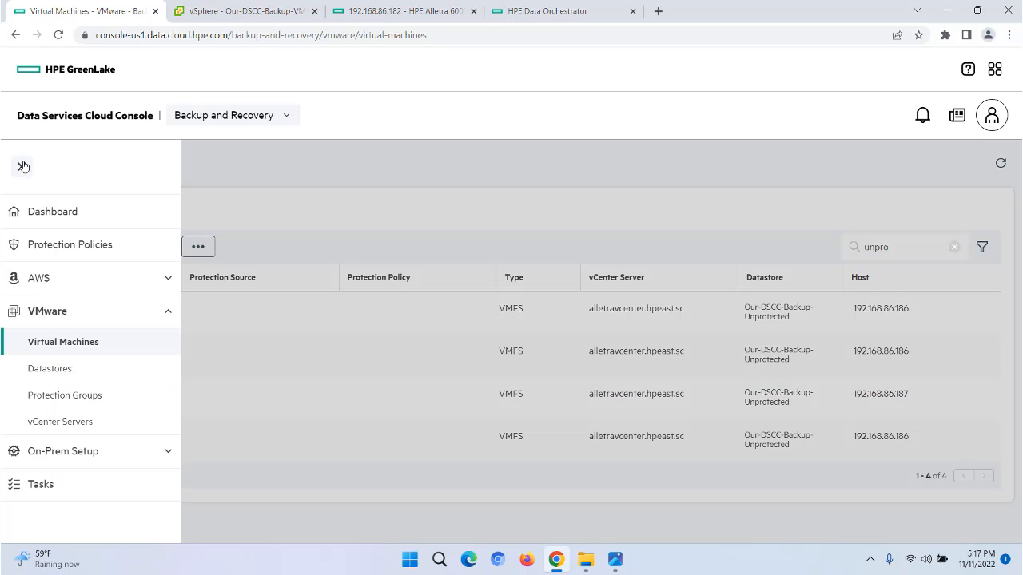
click(62, 400)
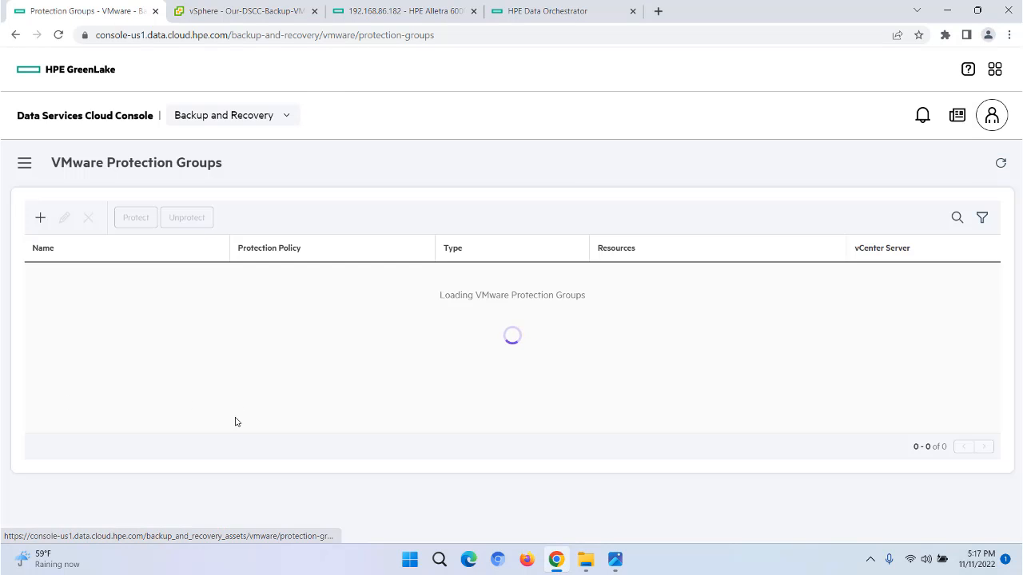
click(40, 218)
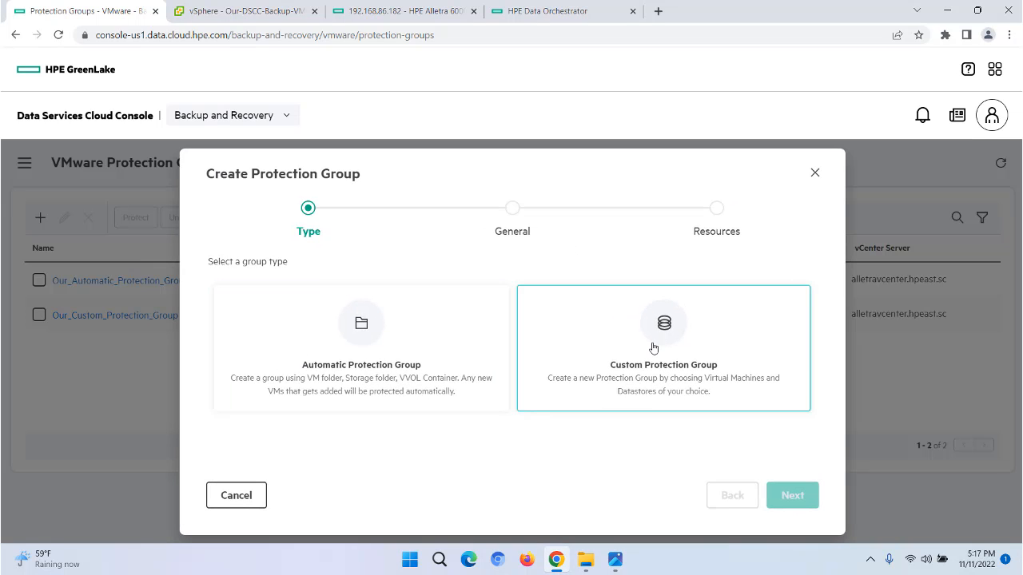
click(656, 350)
click(793, 495)
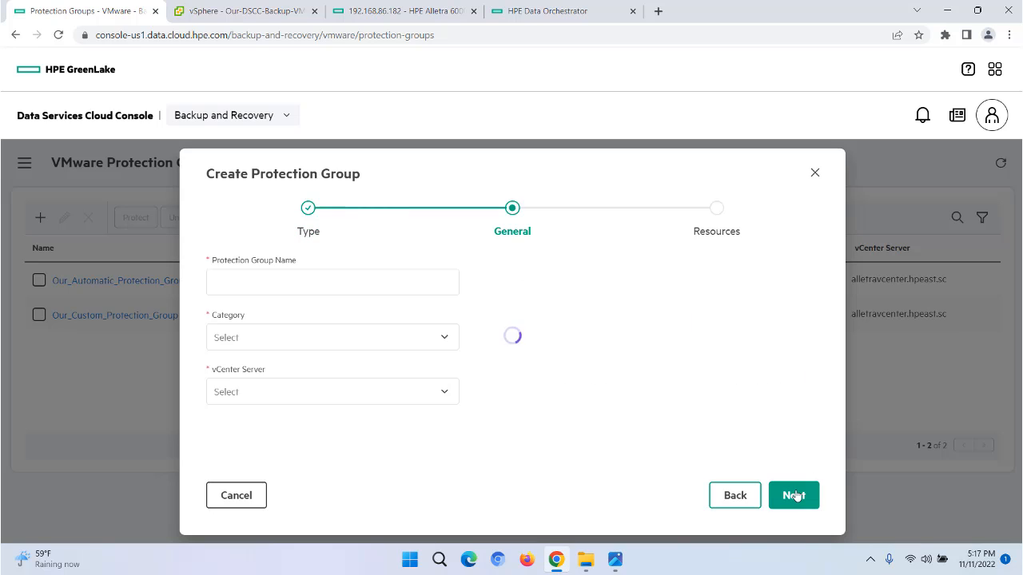
Step: Name the group DEMO-Group, with the VMFS VMs category and the alletravcenter.hpeast.sc vCenter server
click(271, 277)
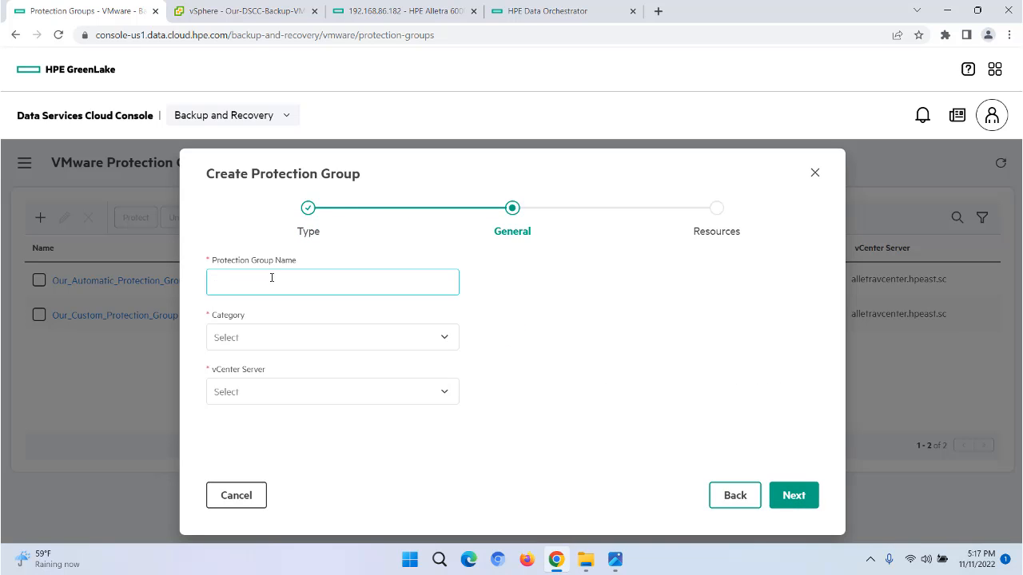
text(DEMO-Group)
click(252, 340)
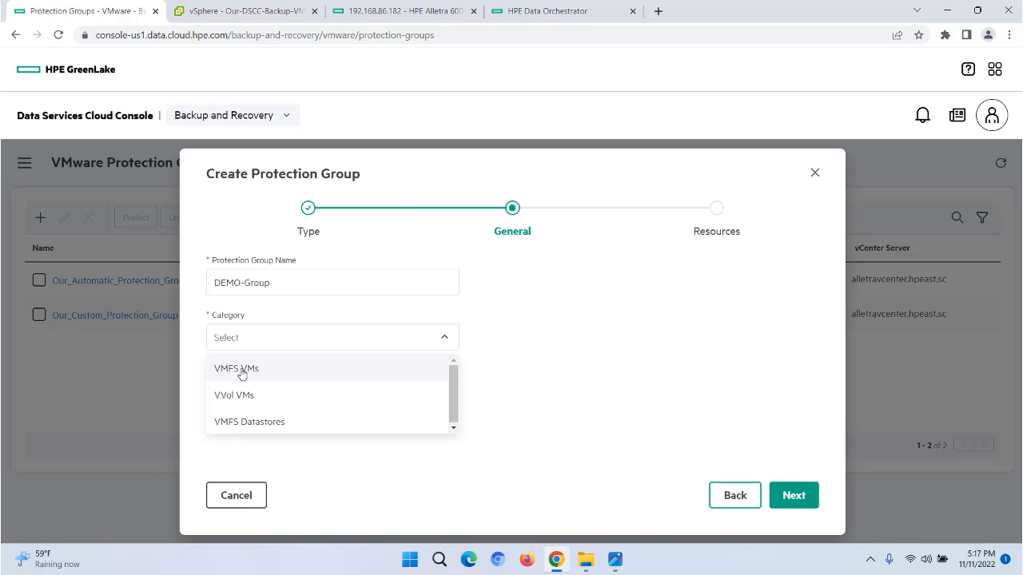
click(242, 373)
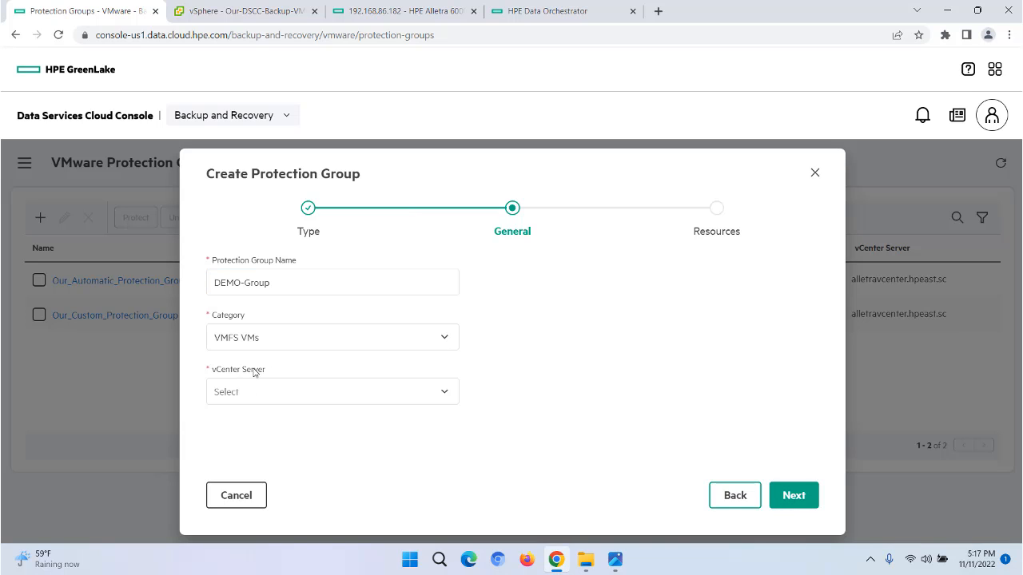
click(446, 397)
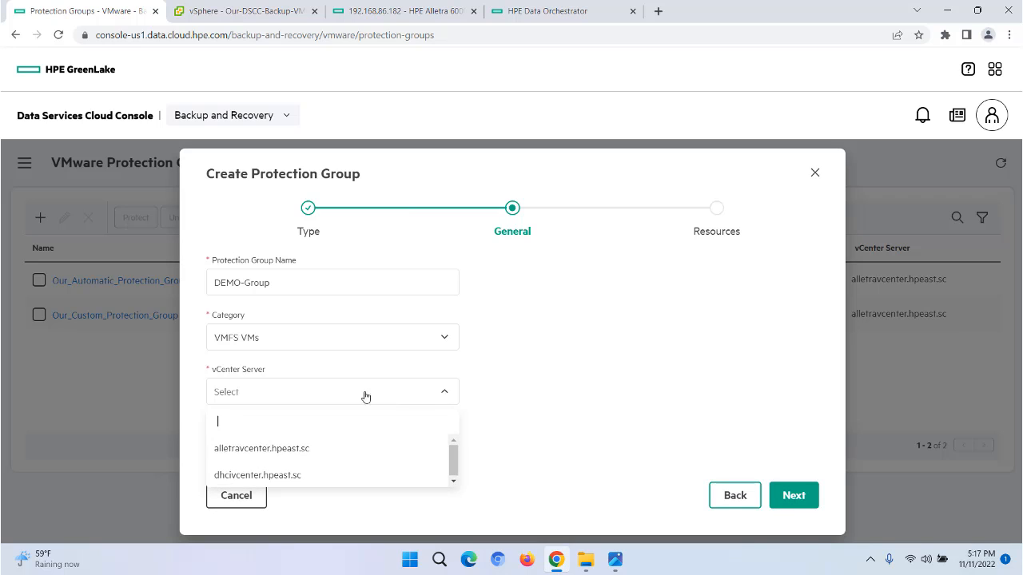
click(293, 449)
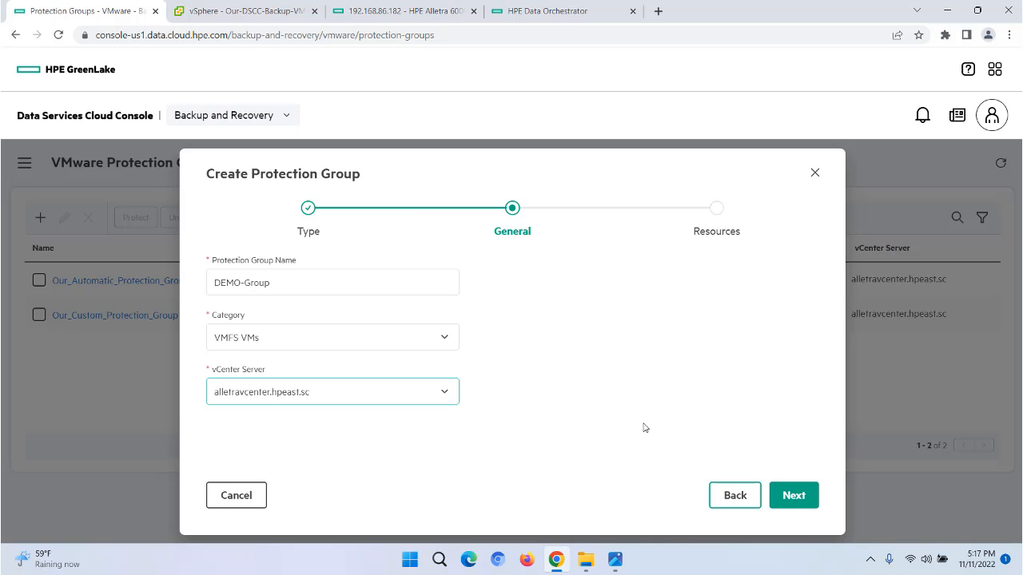
click(794, 495)
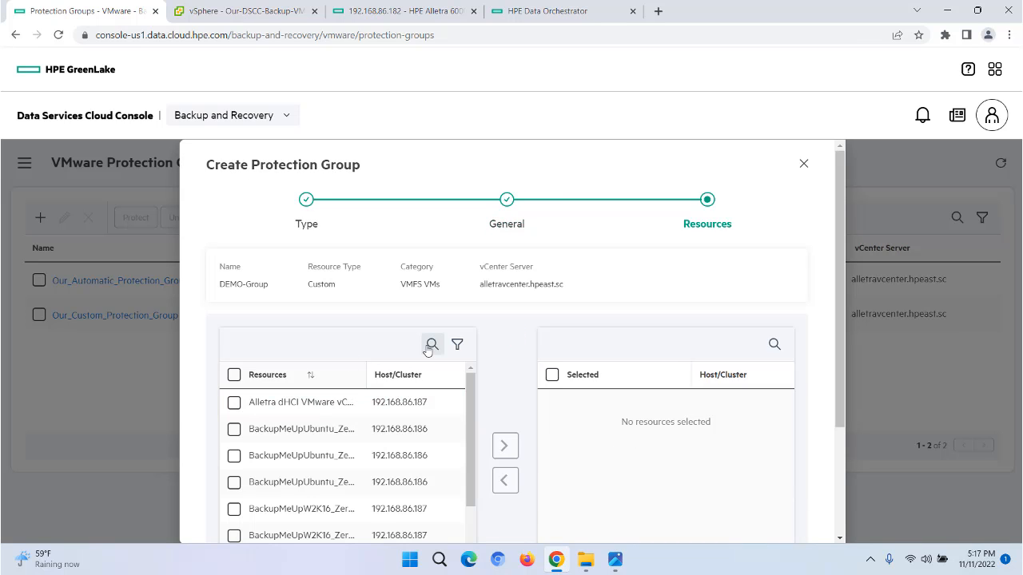
Step: Filter the available resources by "unpro" and add all matching VMs to DEMO-Group's selected resources
click(430, 344)
text(unpro)
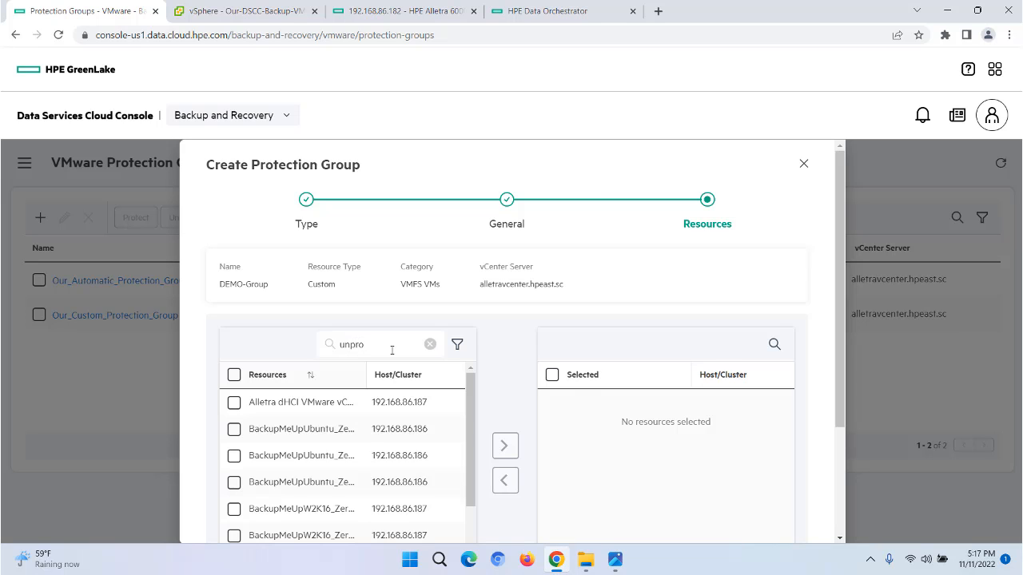
key(Return)
click(233, 403)
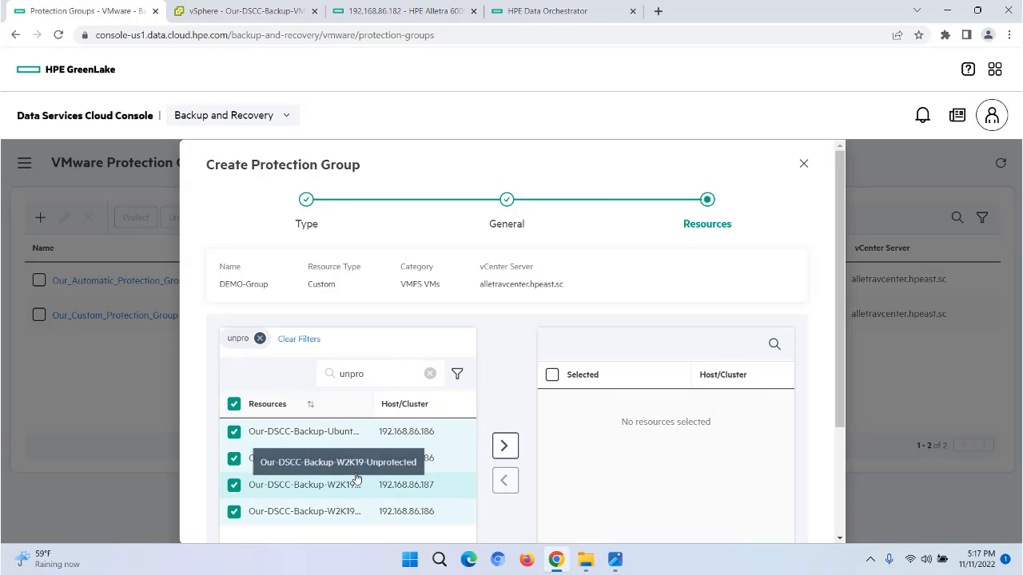
click(505, 445)
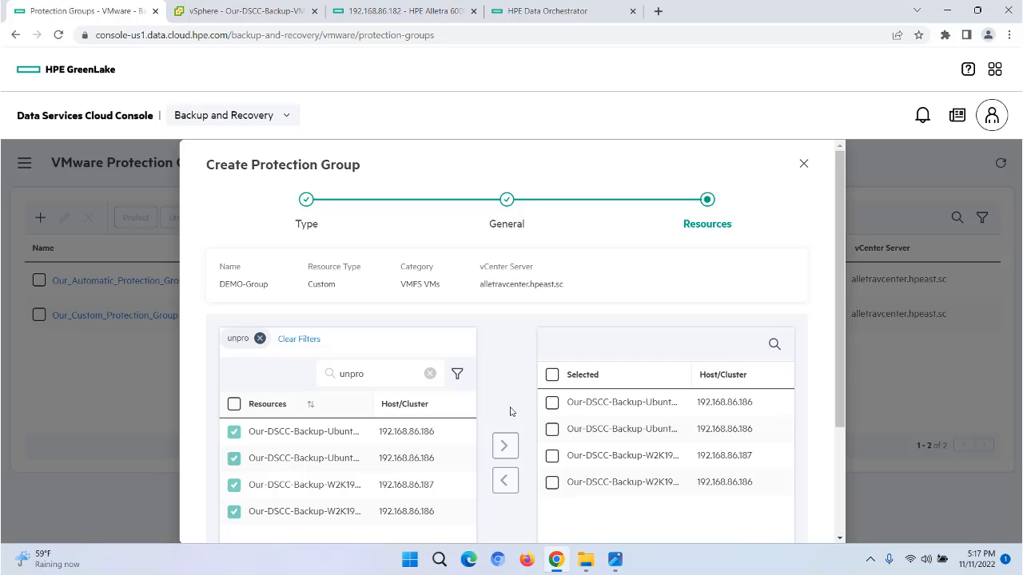
scroll(512, 411, down, 2)
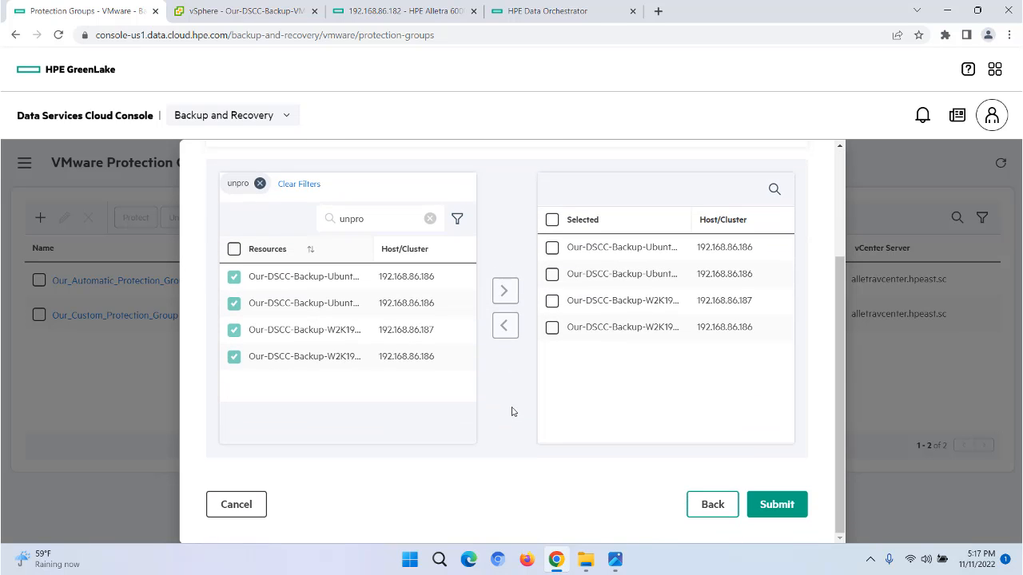
Step: Create DEMO-Group with the selected VMs and dismiss the offer to apply a policy
click(776, 504)
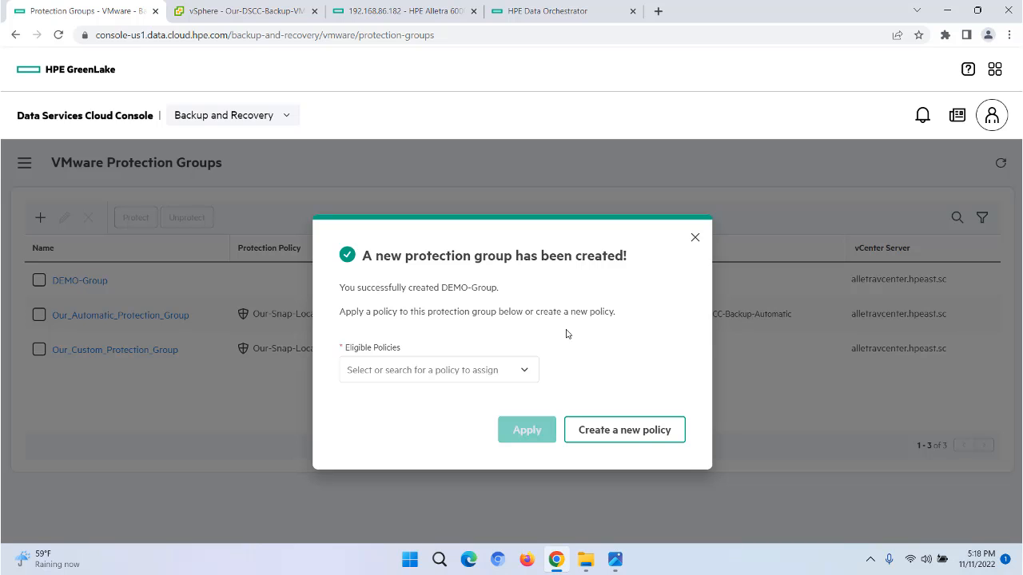
click(695, 236)
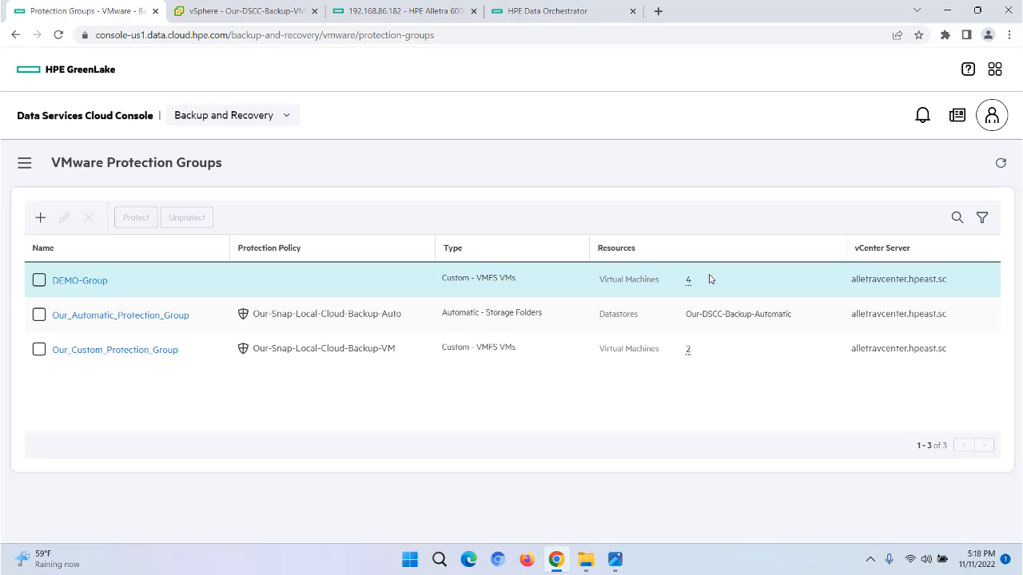
Step: Protect DEMO-Group by assigning DEMO-Policy to it, without advanced options
click(39, 280)
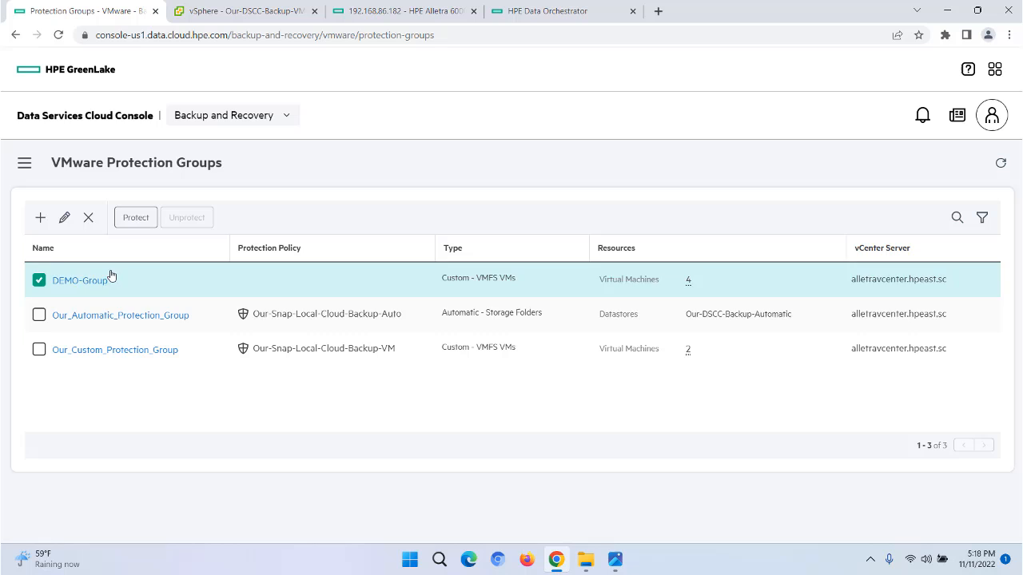
click(135, 219)
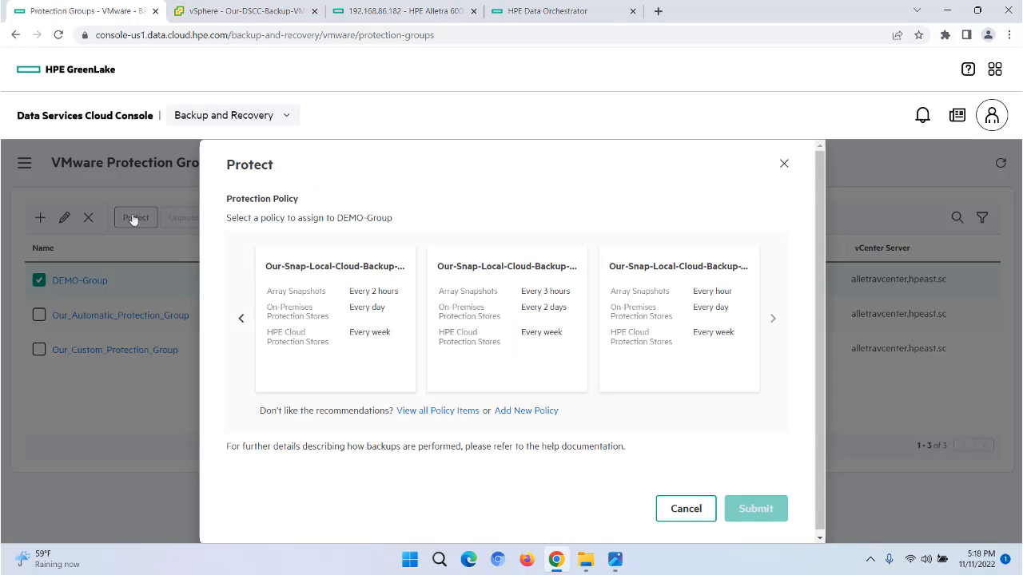
click(241, 320)
click(241, 320)
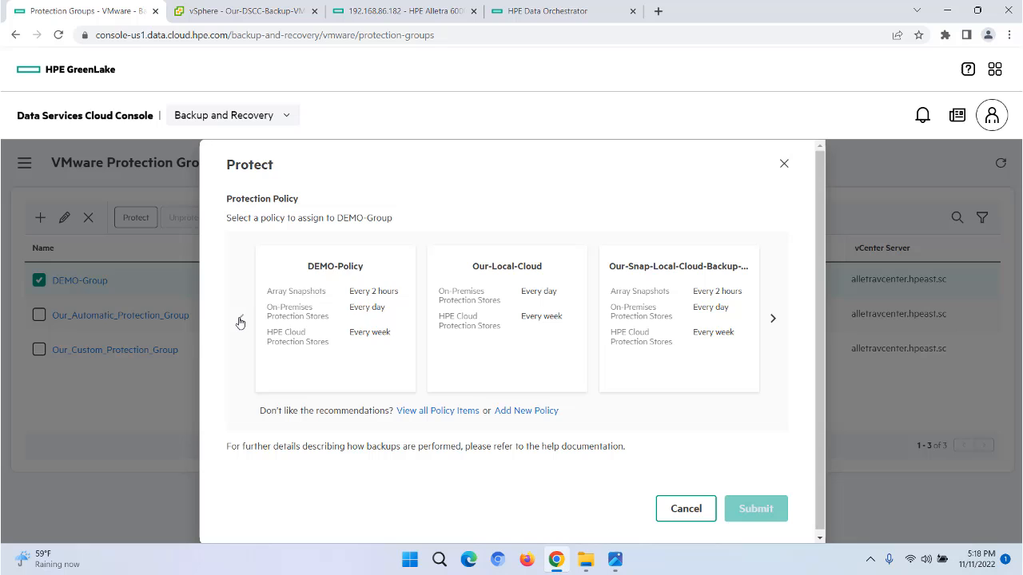
click(292, 294)
scroll(597, 421, down, 1)
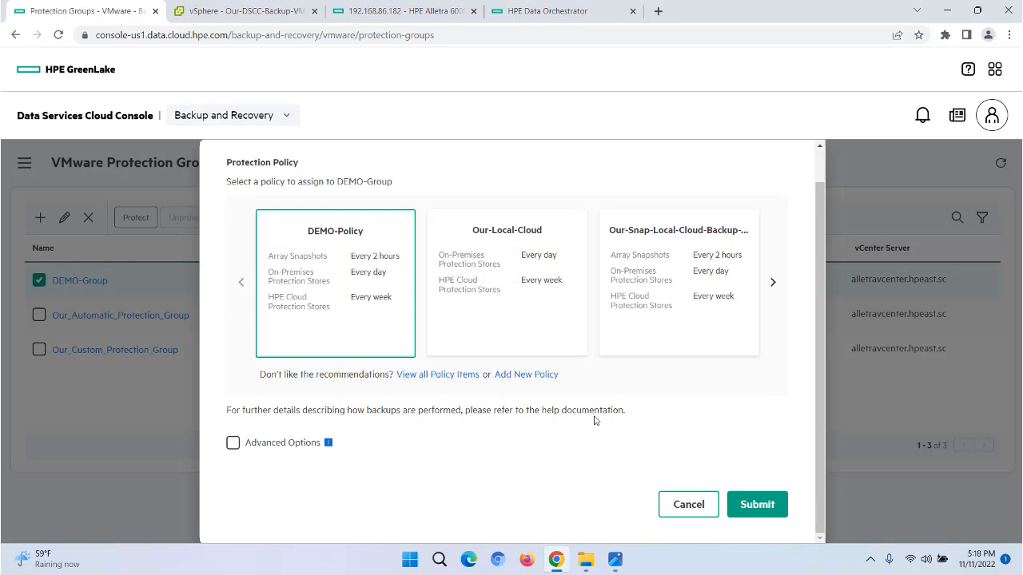
click(745, 506)
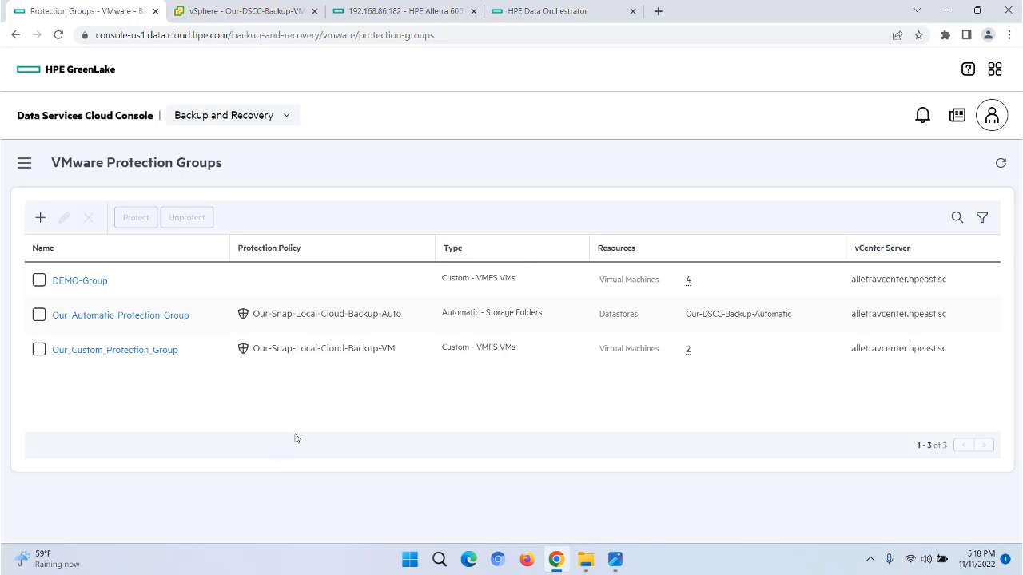
Step: Check DEMO-Policy's usage in the protection policies, then DEMO-Group's assigned policy in the VMware protection groups
click(24, 163)
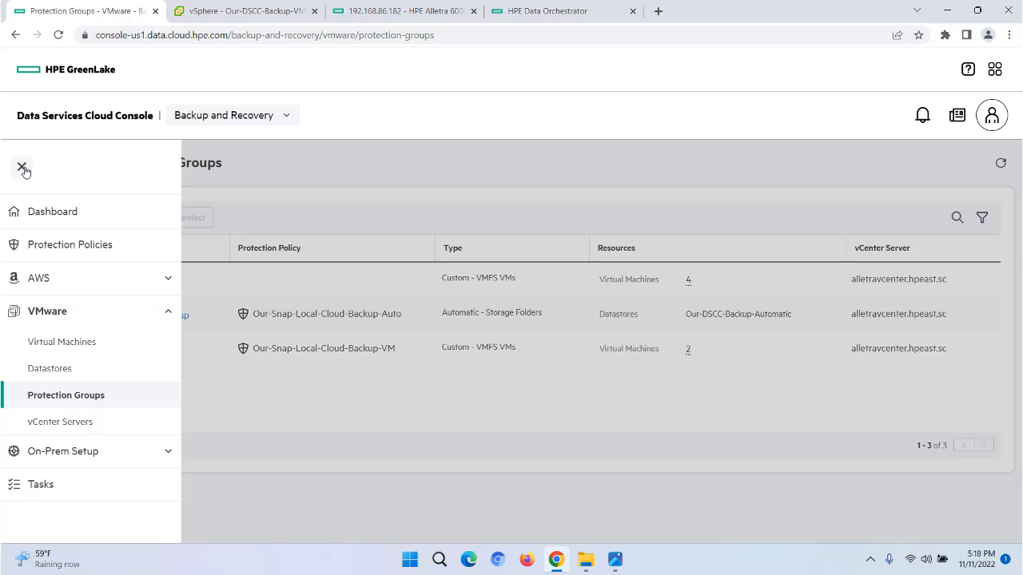
click(54, 247)
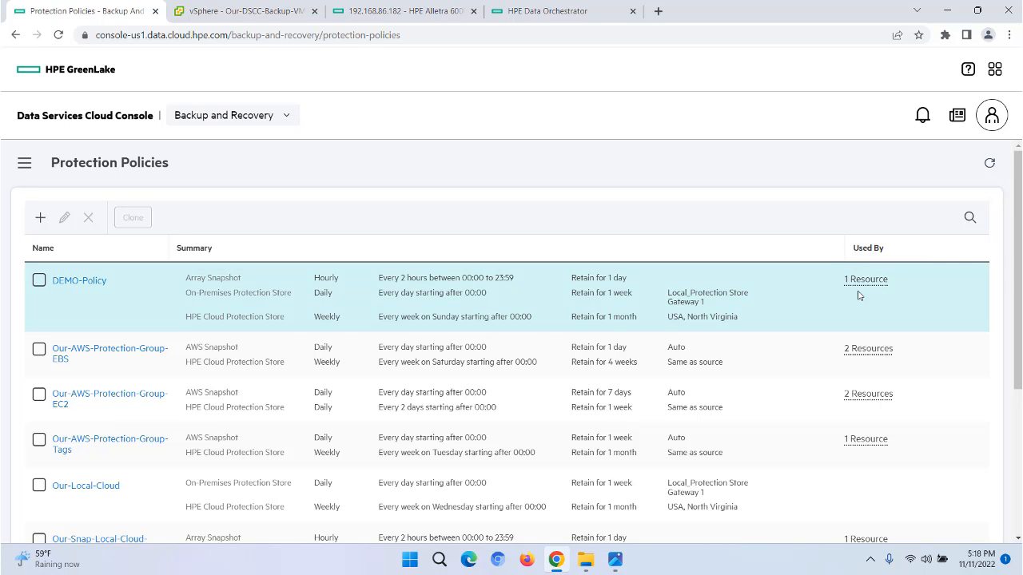
click(20, 164)
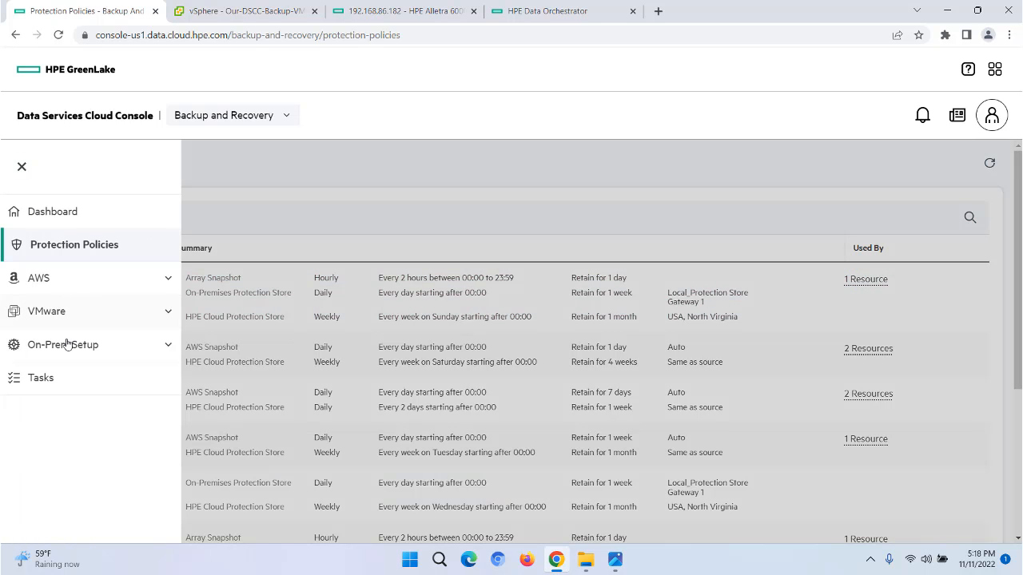
click(32, 311)
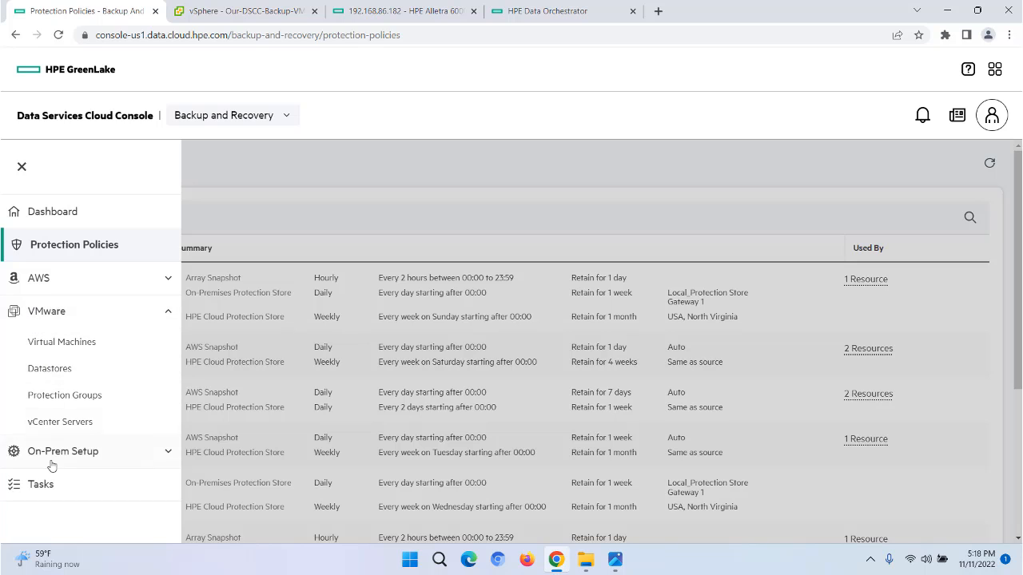
click(52, 396)
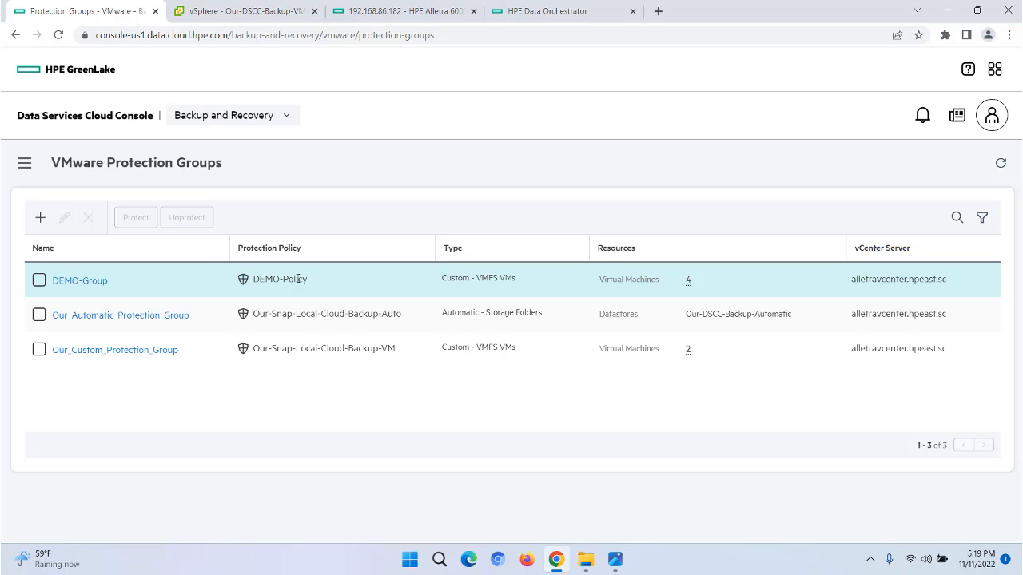
Step: Open DEMO-Group's details and run its Array_Snapshot_1 (DEMO-Policy) schedule immediately
click(70, 285)
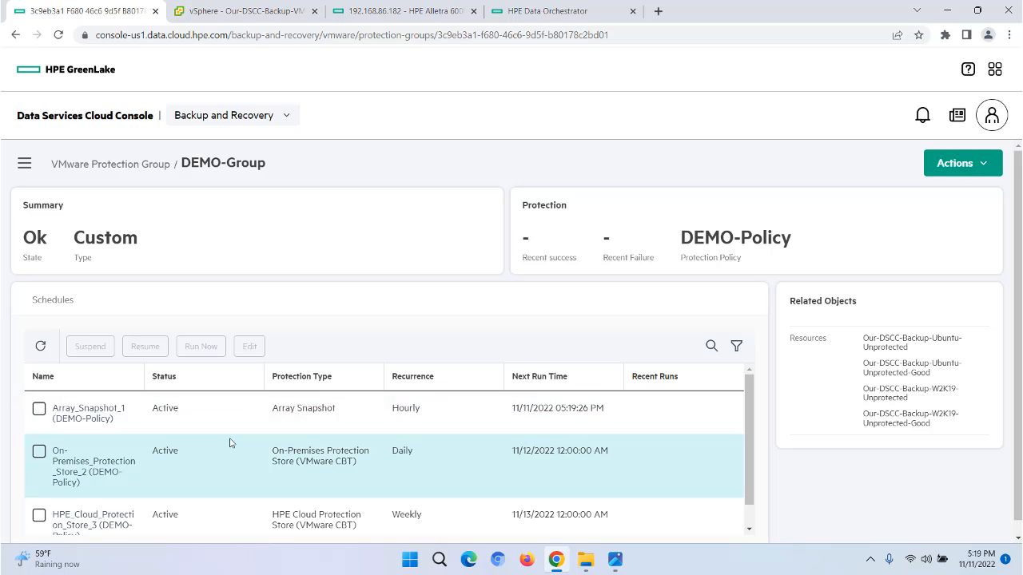
scroll(230, 443, down, 1)
scroll(247, 447, up, 1)
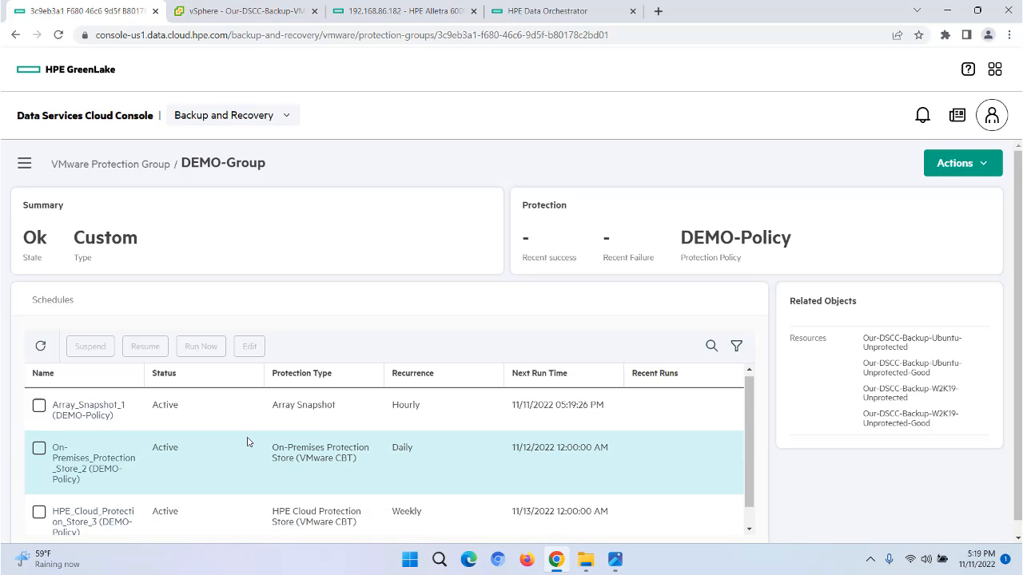
click(37, 413)
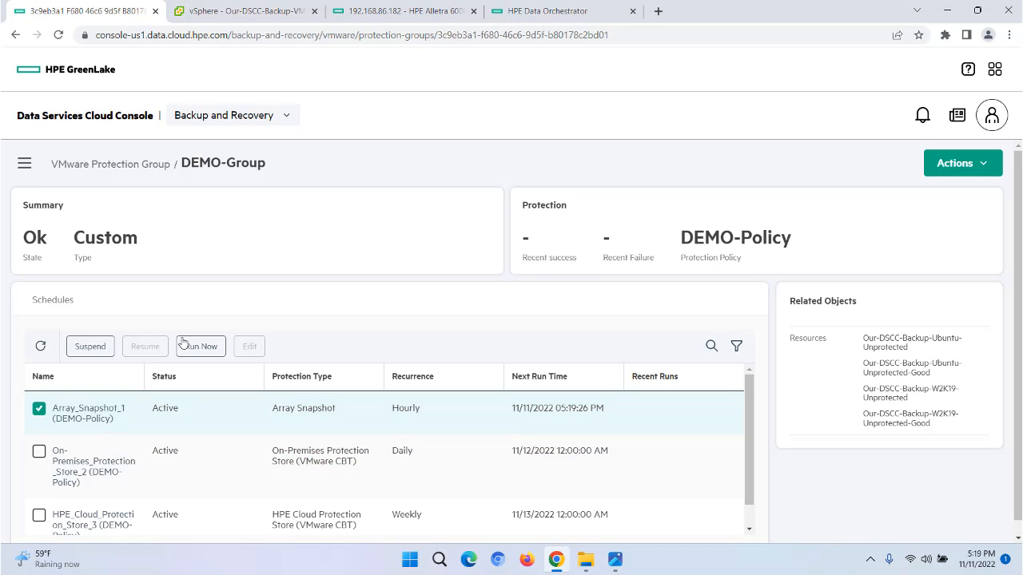
click(202, 348)
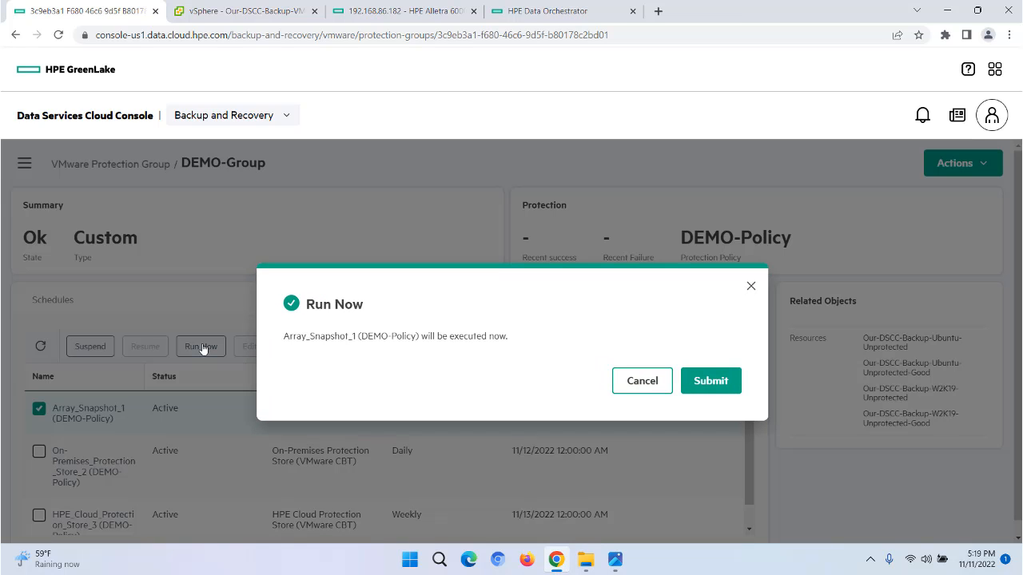
click(710, 381)
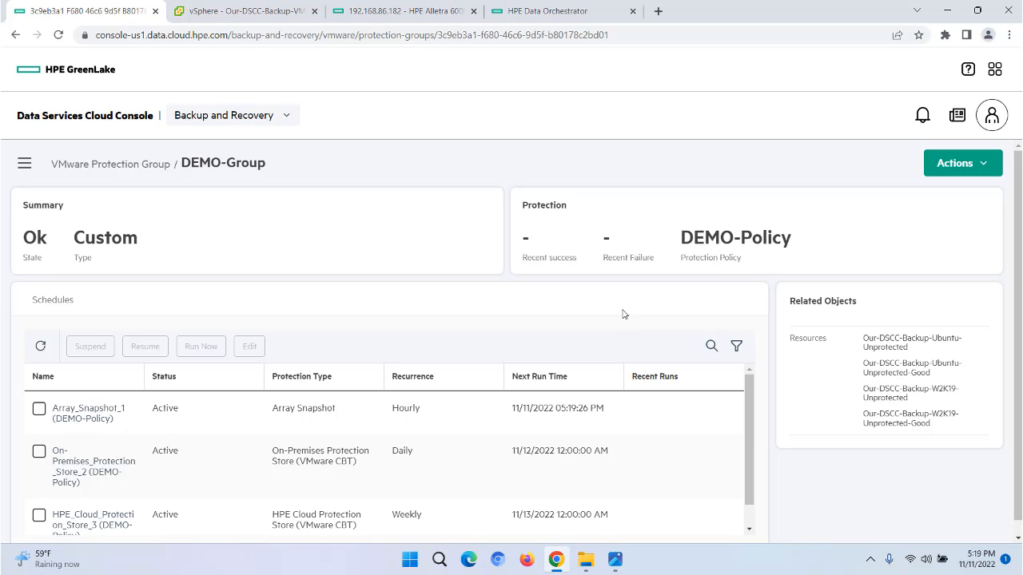
Step: Switch to the HPE Alletra 6000 array and open the HPEBR volume collection for the DSOurDSCCBackupUnprotected datastore
click(388, 10)
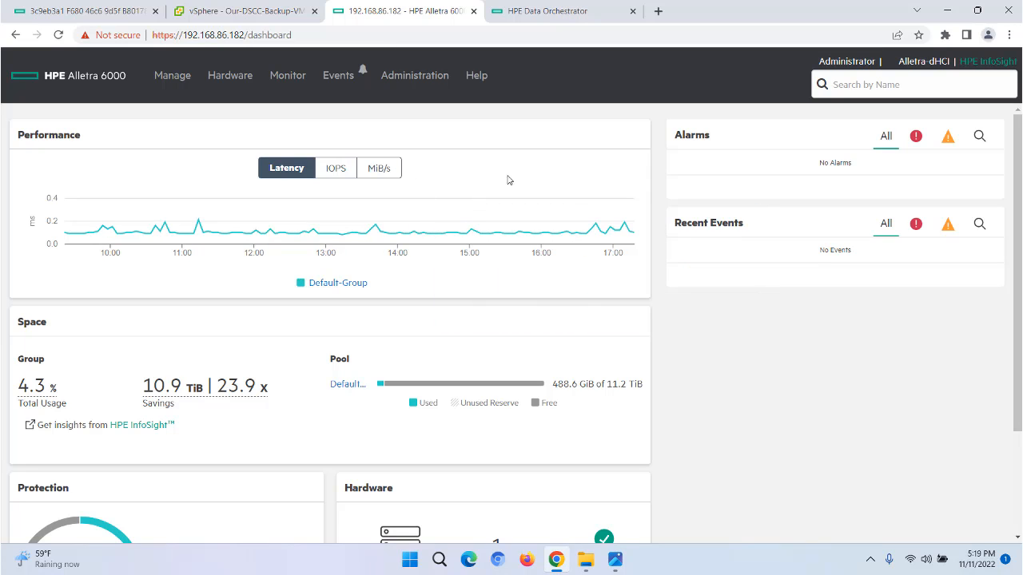
click(164, 77)
click(178, 141)
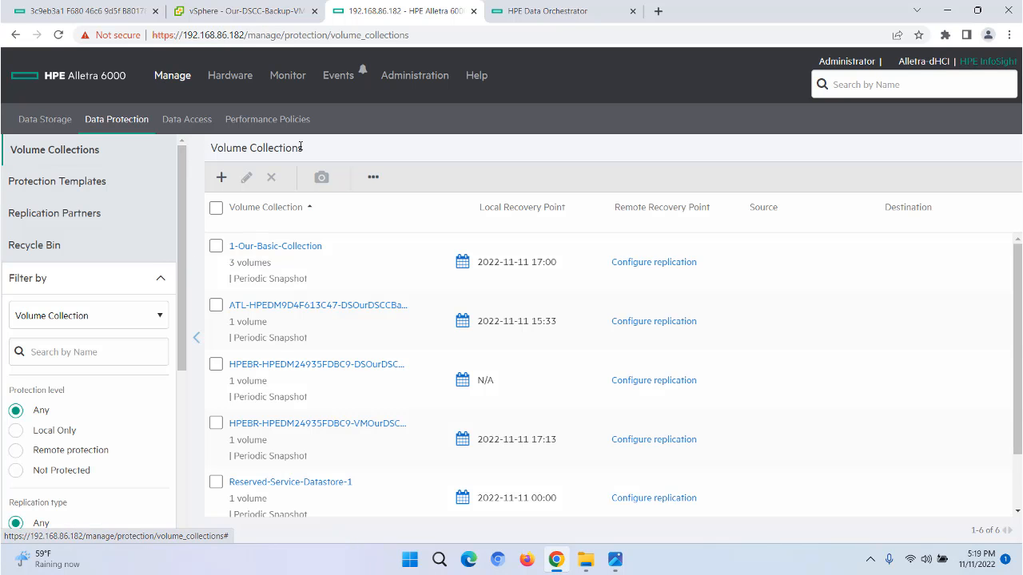
scroll(401, 288, down, 2)
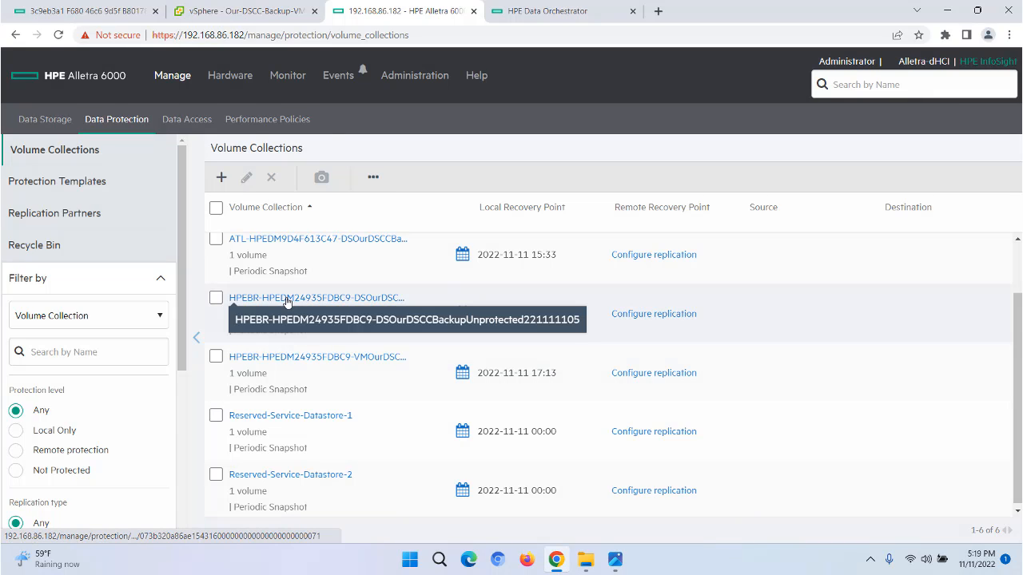
click(287, 299)
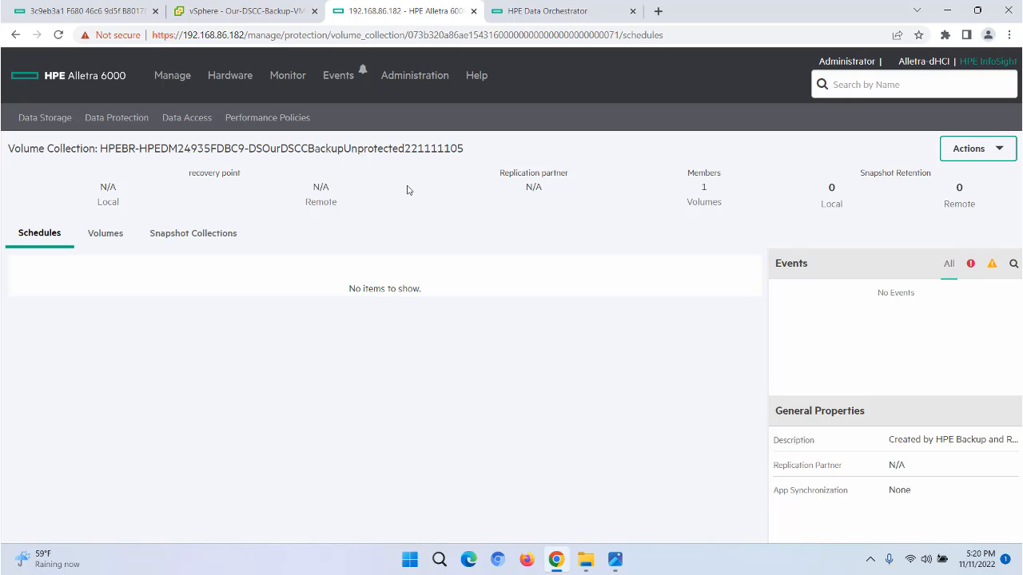
Step: Switch back to the HPE GreenLake console and open the Backup and Recovery dashboard
click(89, 10)
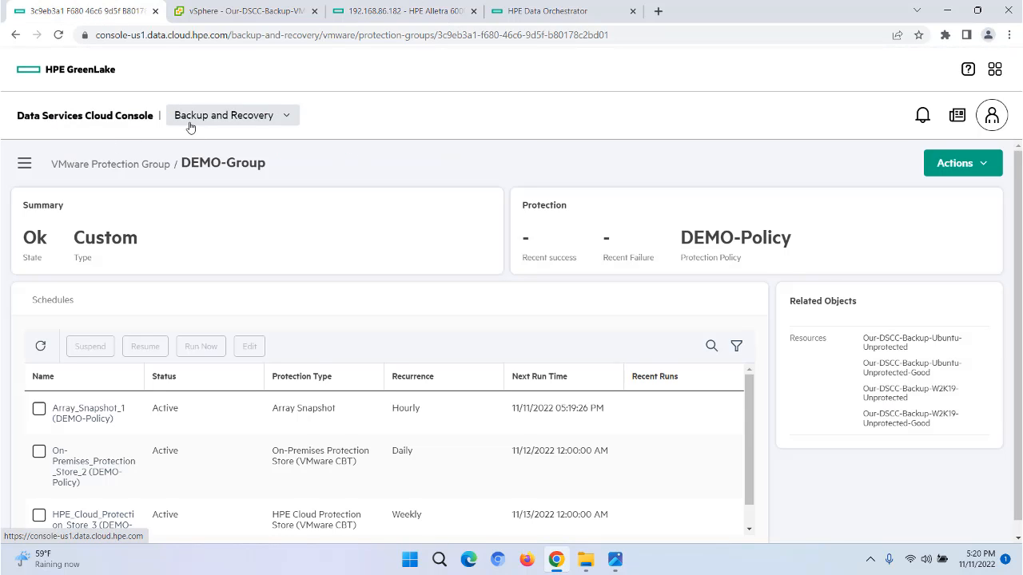
click(27, 164)
click(36, 211)
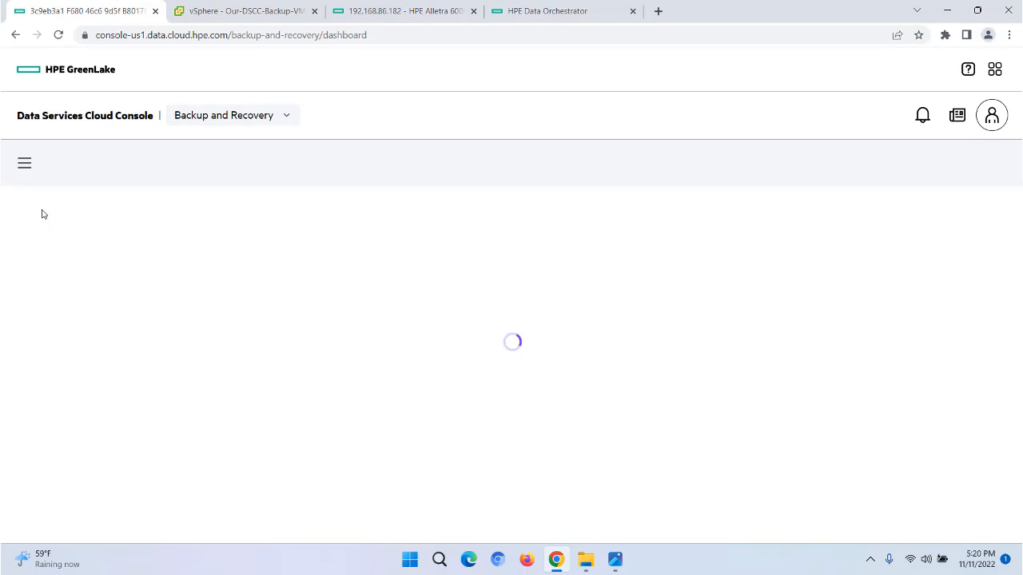